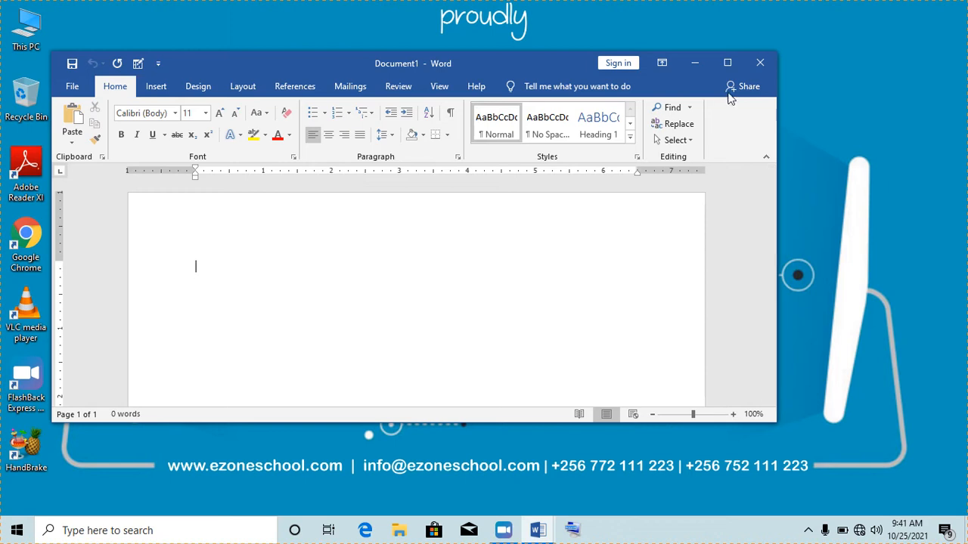
- Maximize Word, type the heading 'Formatting text' and generate sample paragraphs with =rand(2,5)
{"action": "left_click", "coordinate": [727, 64]}
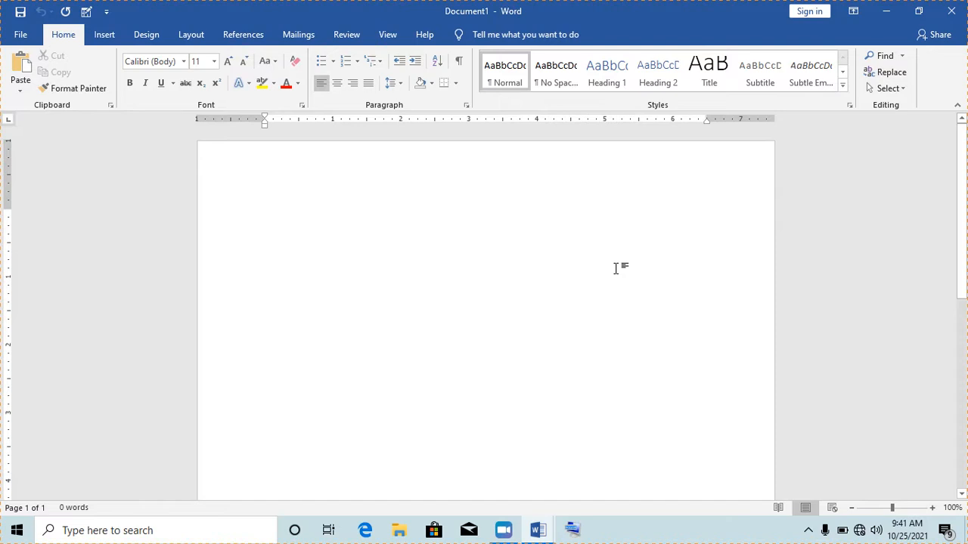
{"action": "type", "text": "formatting text"}
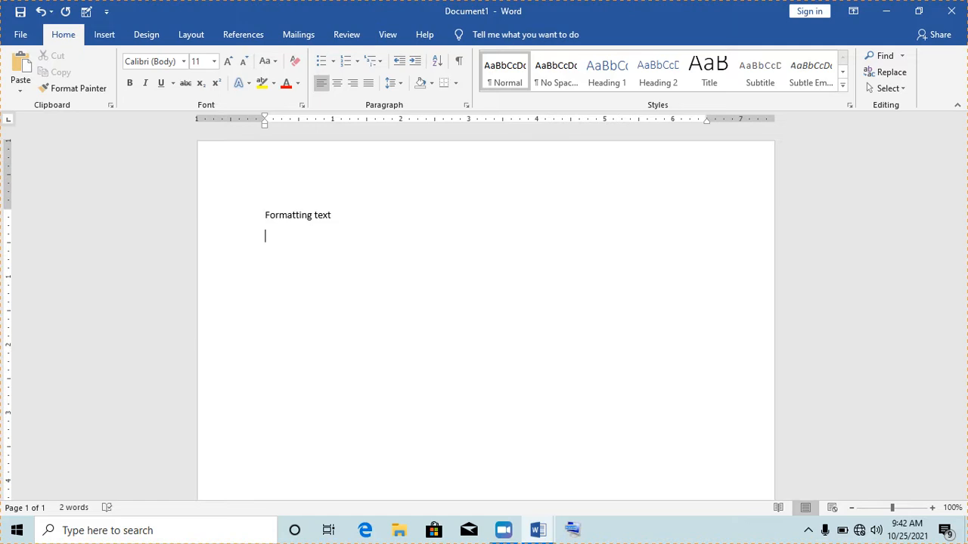
{"action": "type", "text": "rand(2,5)"}
{"action": "key", "text": "Return"}
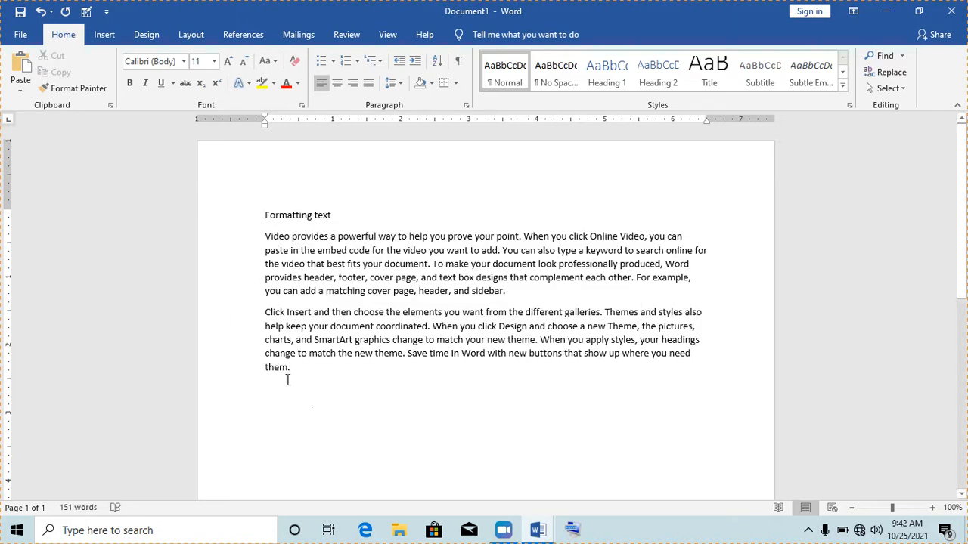
- Type 'What we are to learn' plus topics Font face, Font size, Bold/Italics/Underline, Align(...), Line spacing
{"action": "type", "text": "what we are to learn"}
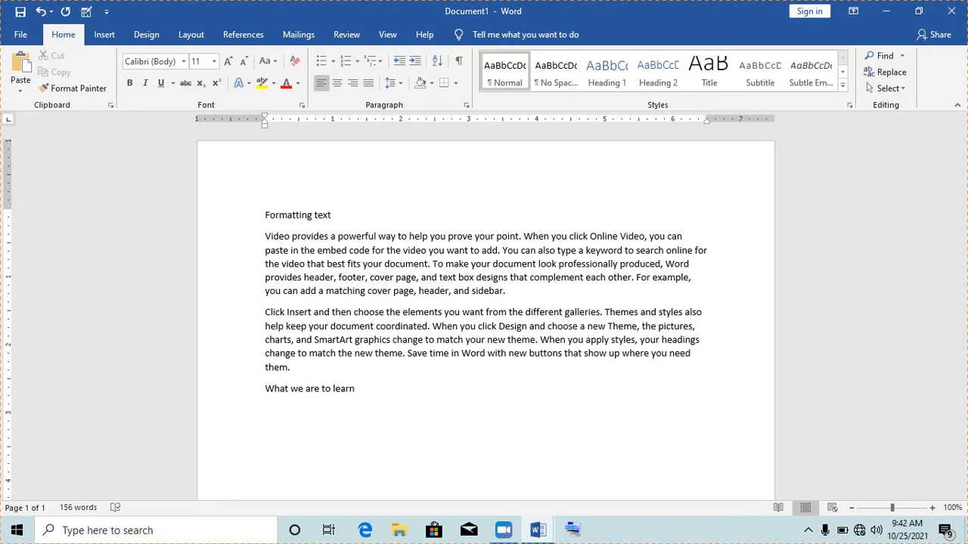
{"action": "type", "text": "Fon"}
{"action": "type", "text": "t"}
{"action": "type", "text": " face "}
{"action": "type", "text": "Font"}
{"action": "type", "text": " size"}
{"action": "key", "text": "Return"}
{"action": "type", "text": "Bo"}
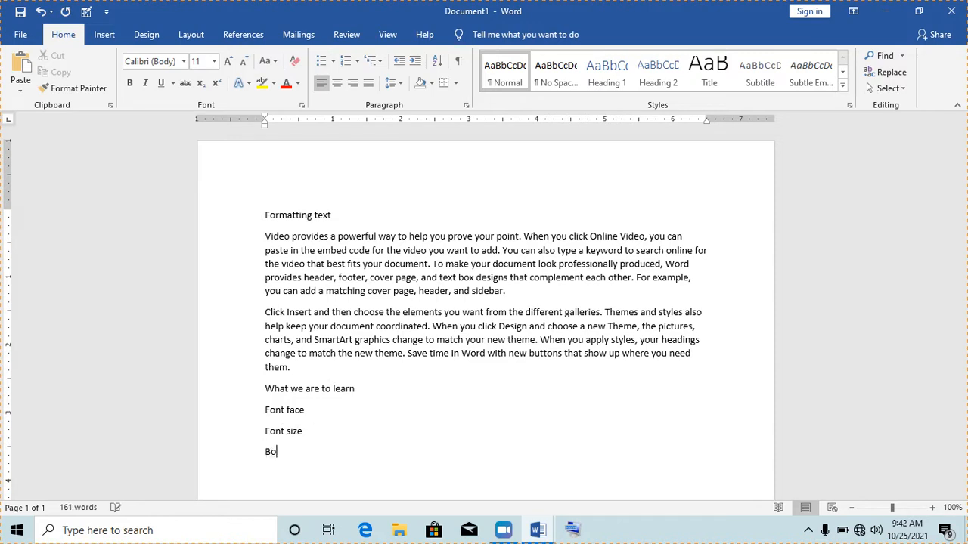
{"action": "type", "text": "ld, Italics and Underline"}
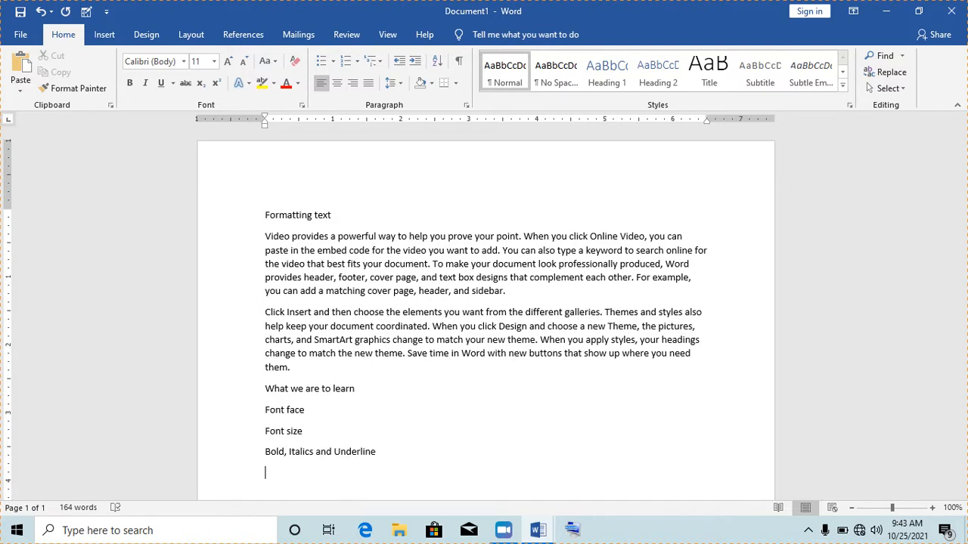
{"action": "type", "text": "Align(left, center, right and Ju"}
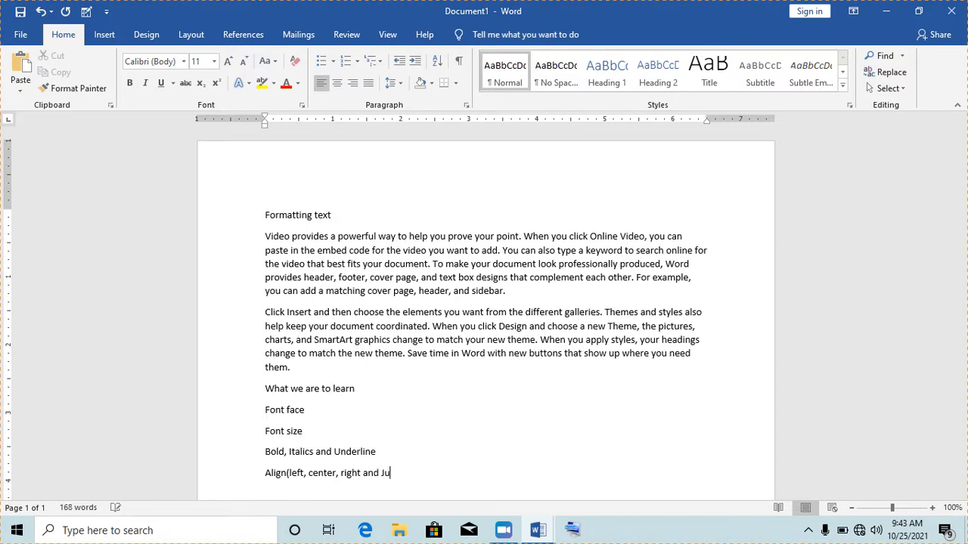
{"action": "type", "text": "stify)"}
{"action": "key", "text": "Return"}
{"action": "type", "text": "Line spacing"}
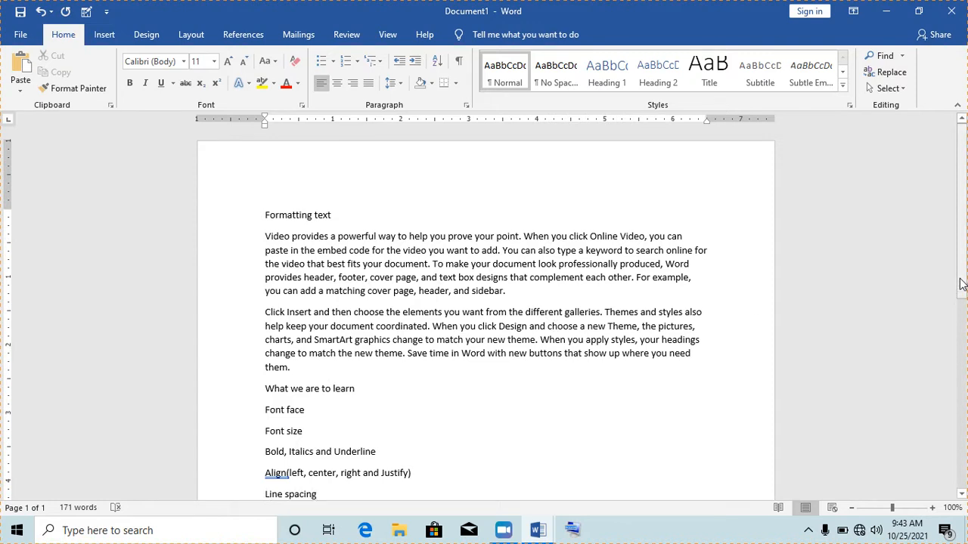
- Add the topic 'Copy format tool' on a new line below Line spacing
{"action": "scroll", "coordinate": [960, 284], "scroll_direction": "down", "scroll_amount": 2}
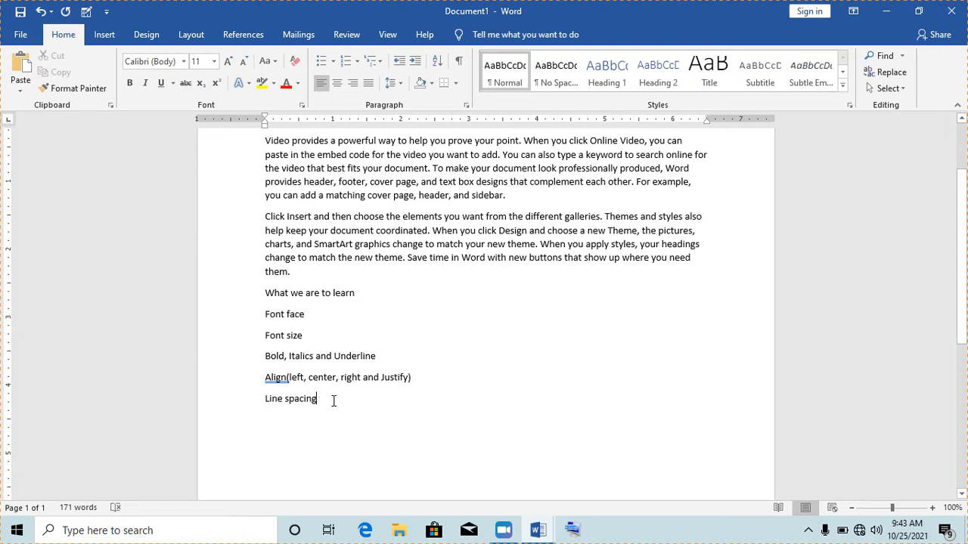
{"action": "key", "text": "Return"}
{"action": "type", "text": "Copy for"}
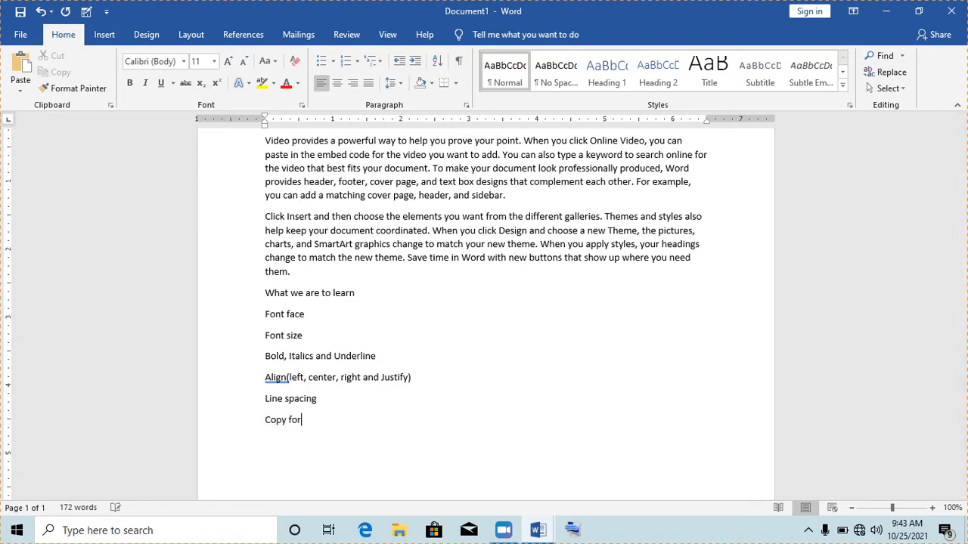
{"action": "type", "text": "mat tool"}
- Insert 'Font color' and 'Case changes' as new lines after Font size
{"action": "left_click", "coordinate": [312, 339]}
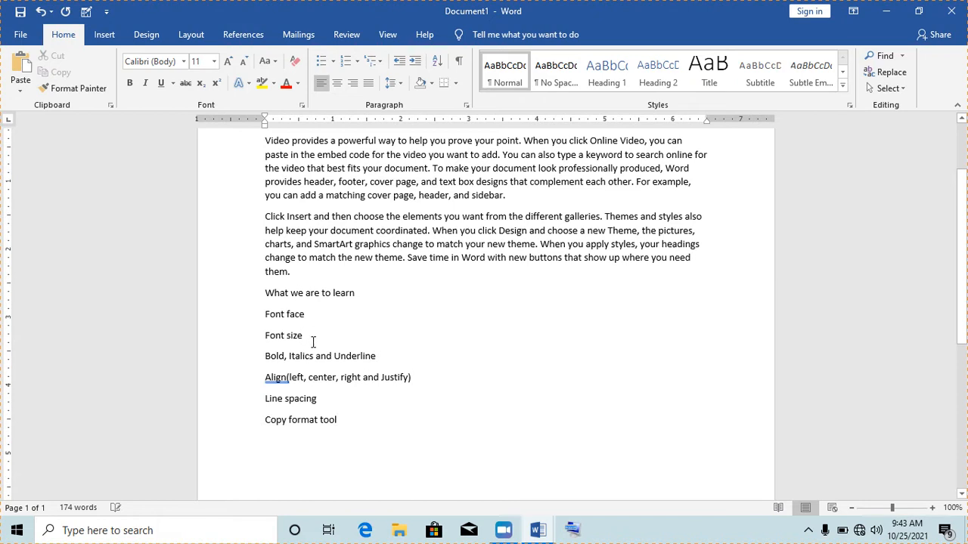
{"action": "key", "text": "Return"}
{"action": "type", "text": "Font color"}
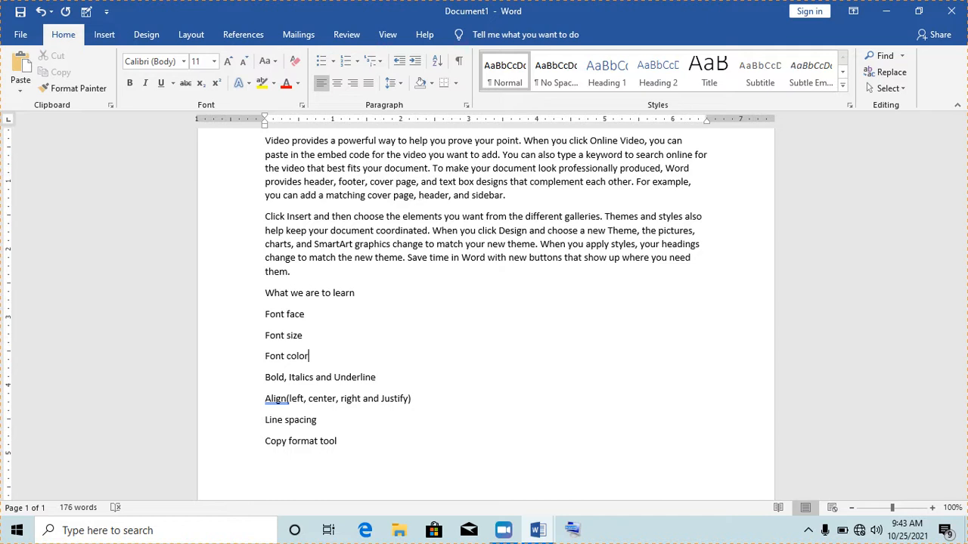
{"action": "key", "text": "Return"}
{"action": "type", "text": "Ca"}
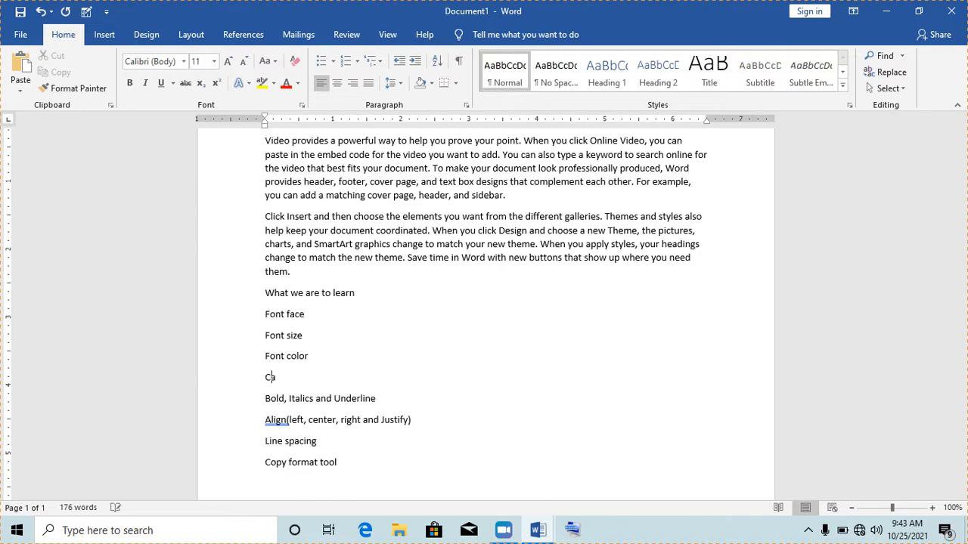
{"action": "type", "text": "se changes"}
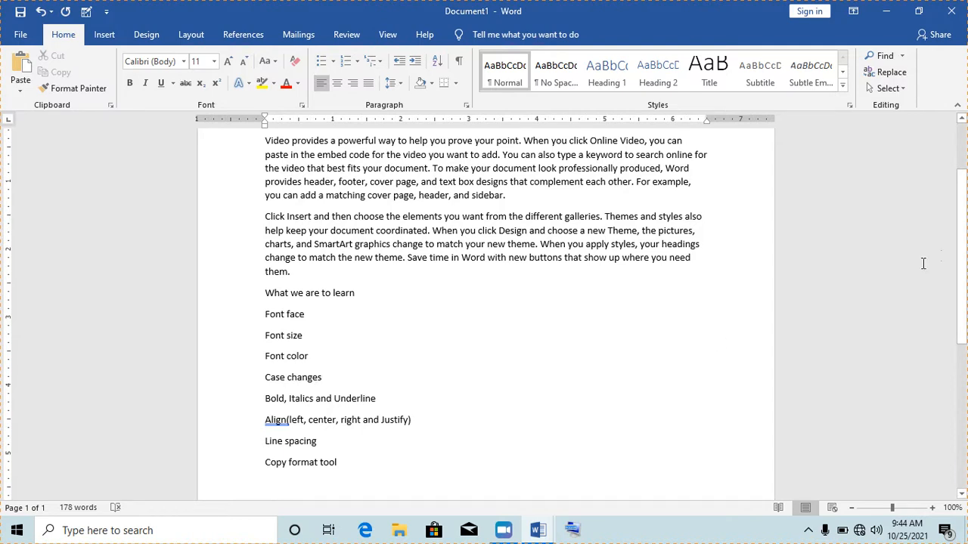
- Give the eight topic lines, Font face through Copy format tool, square bullets
{"action": "left_click_drag", "start_coordinate": [965, 238], "coordinate": [960, 266]}
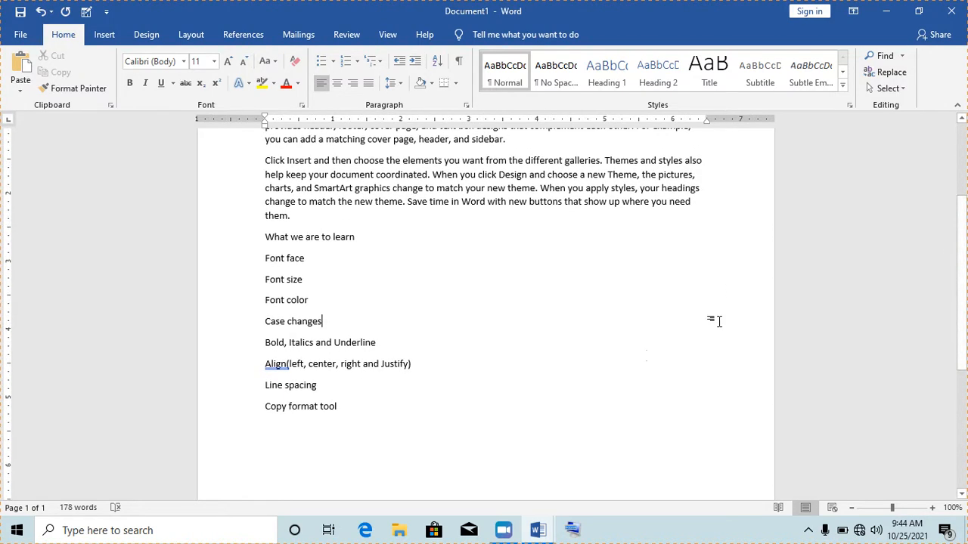
{"action": "left_click_drag", "start_coordinate": [265, 259], "coordinate": [338, 406]}
{"action": "left_click", "coordinate": [357, 408]}
{"action": "left_click_drag", "start_coordinate": [264, 258], "coordinate": [339, 408]}
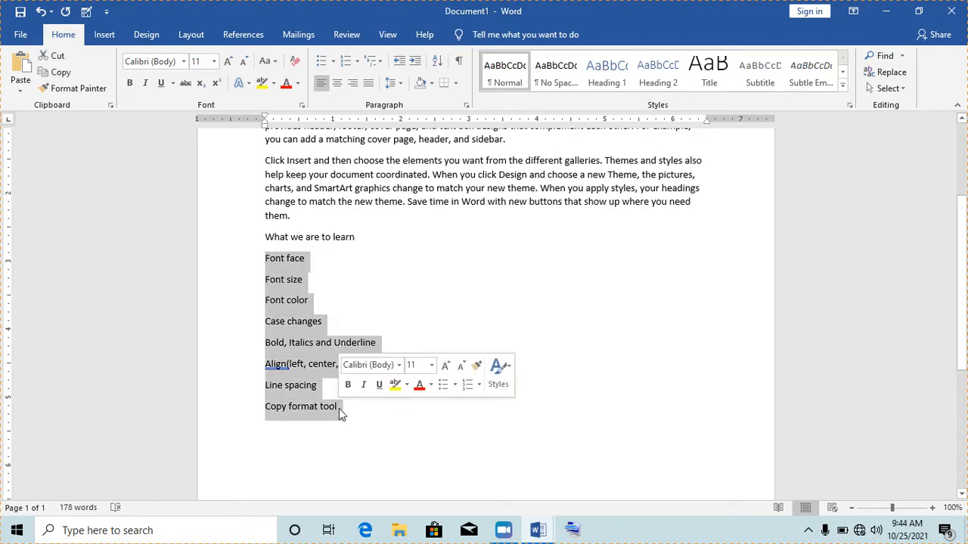
{"action": "left_click", "coordinate": [333, 61]}
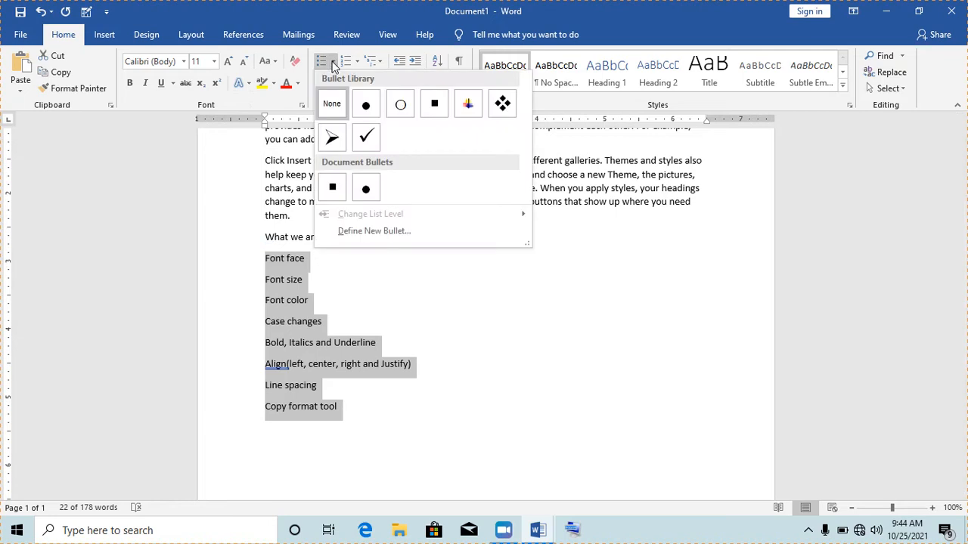
{"action": "left_click", "coordinate": [435, 110]}
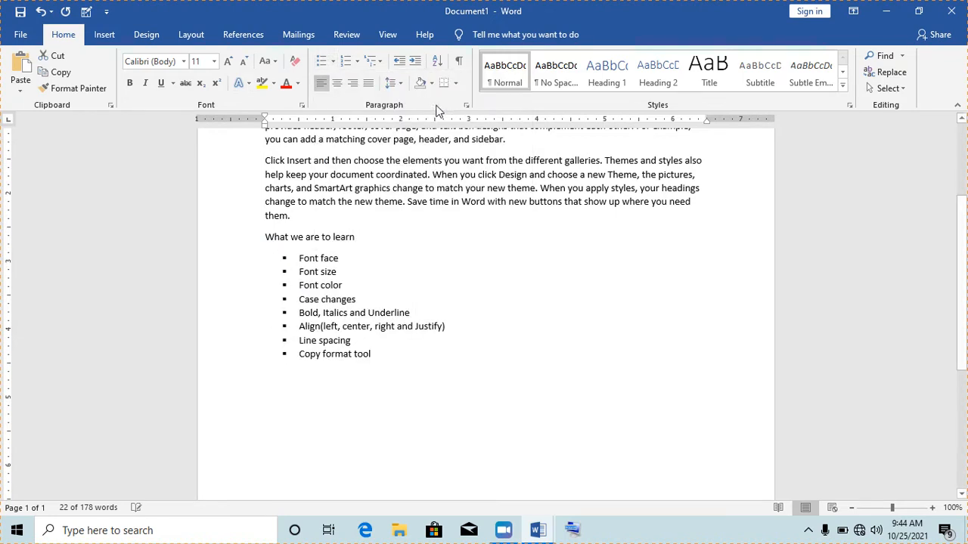
{"action": "left_click", "coordinate": [371, 279]}
{"action": "left_click", "coordinate": [448, 322]}
{"action": "left_click", "coordinate": [338, 271]}
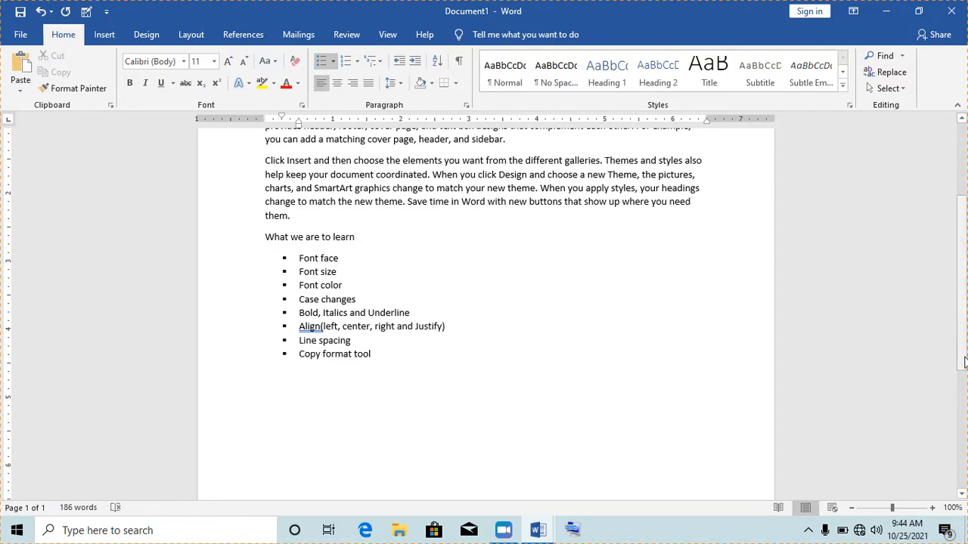
{"action": "scroll", "coordinate": [524, 409], "scroll_direction": "up", "scroll_amount": 1}
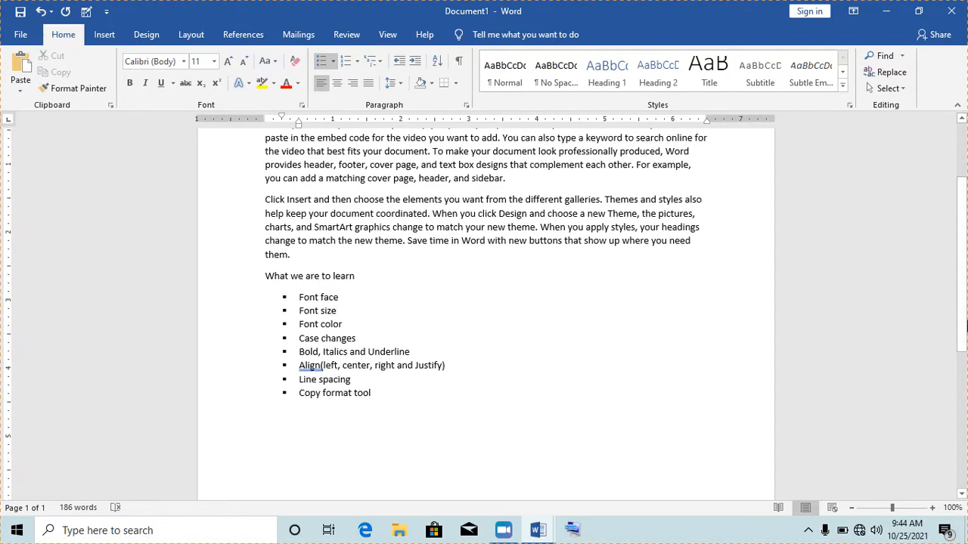
{"action": "left_click_drag", "start_coordinate": [965, 314], "coordinate": [966, 276]}
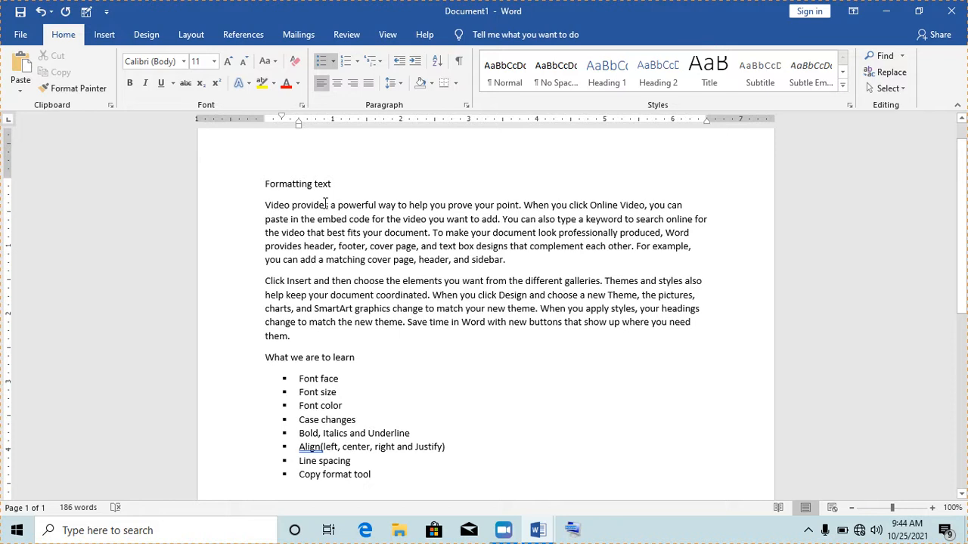
{"action": "left_click", "coordinate": [172, 65]}
{"action": "mouse_move", "coordinate": [172, 63]}
{"action": "left_mouse_down"}
{"action": "mouse_move", "coordinate": [134, 64]}
{"action": "mouse_move", "coordinate": [174, 63]}
{"action": "left_mouse_up"}
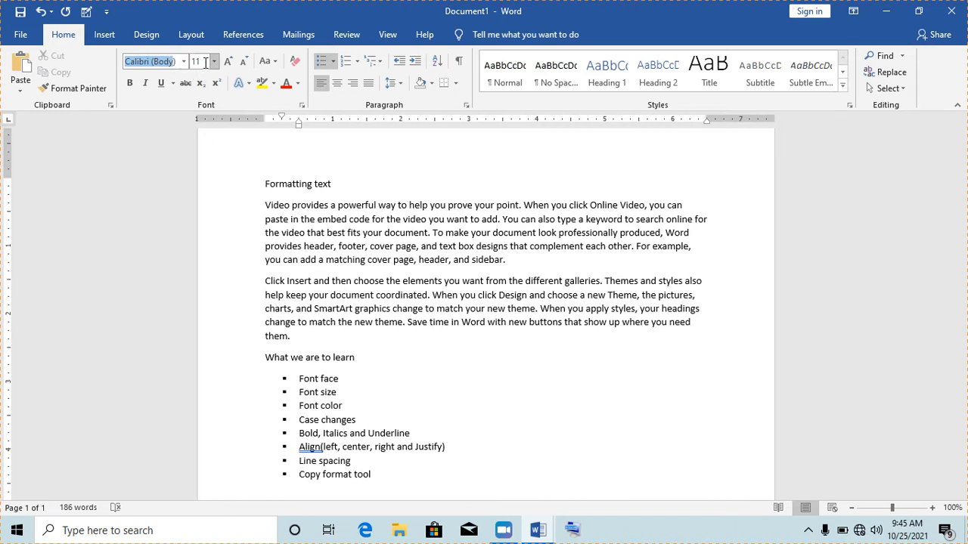
{"action": "left_click", "coordinate": [349, 233]}
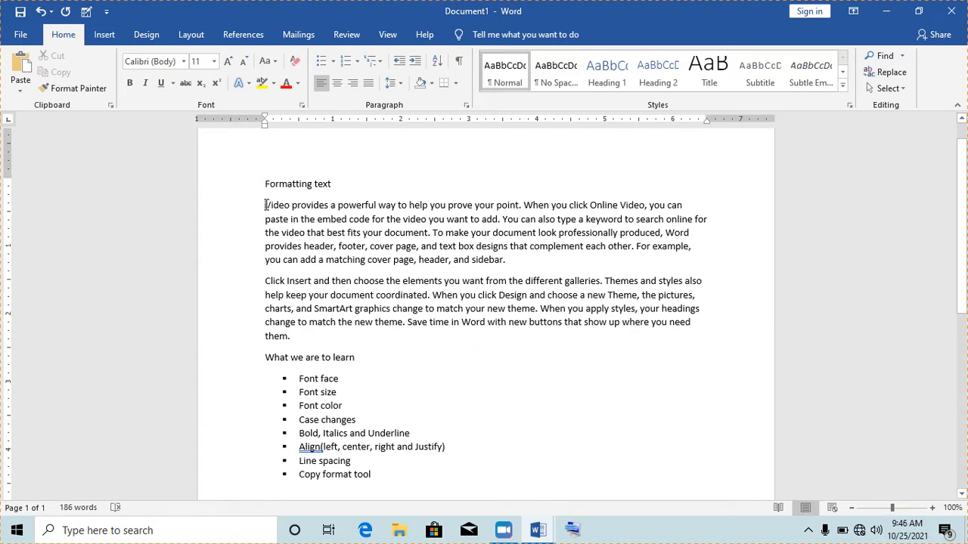
- Apply Cooper Black to the first sample paragraph, then switch it to Arial Narrow
{"action": "left_click_drag", "start_coordinate": [265, 204], "coordinate": [509, 260]}
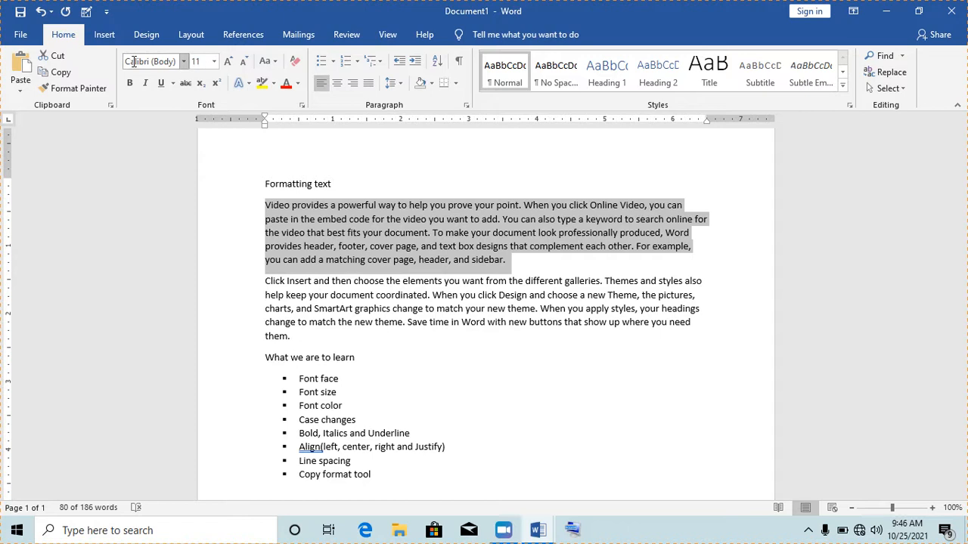
{"action": "left_click", "coordinate": [184, 61]}
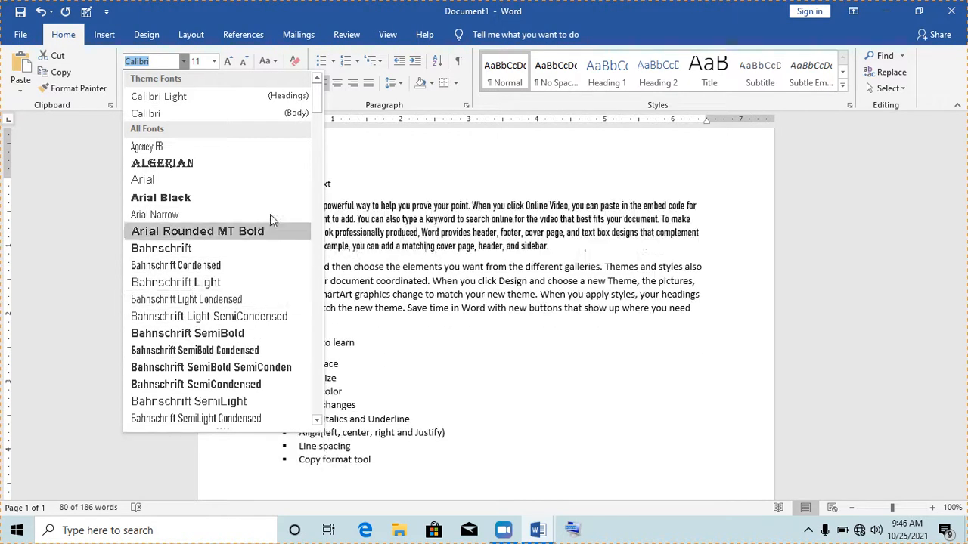
{"action": "left_click_drag", "start_coordinate": [318, 106], "coordinate": [319, 168]}
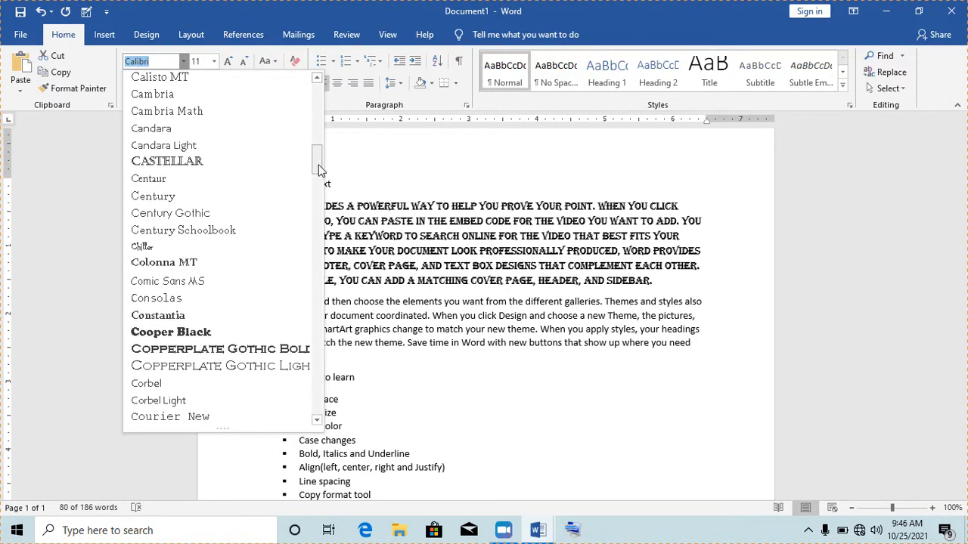
{"action": "left_click", "coordinate": [203, 331]}
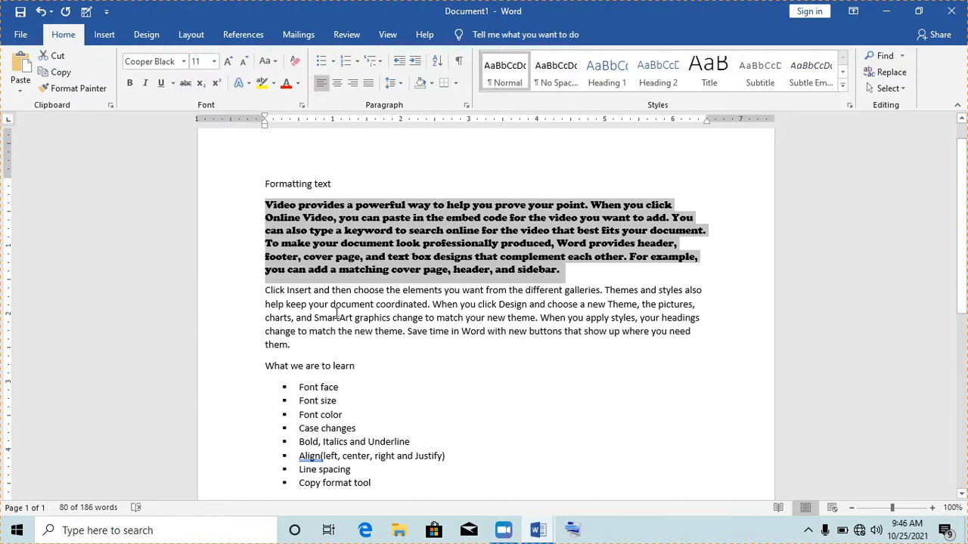
{"action": "left_click", "coordinate": [184, 62]}
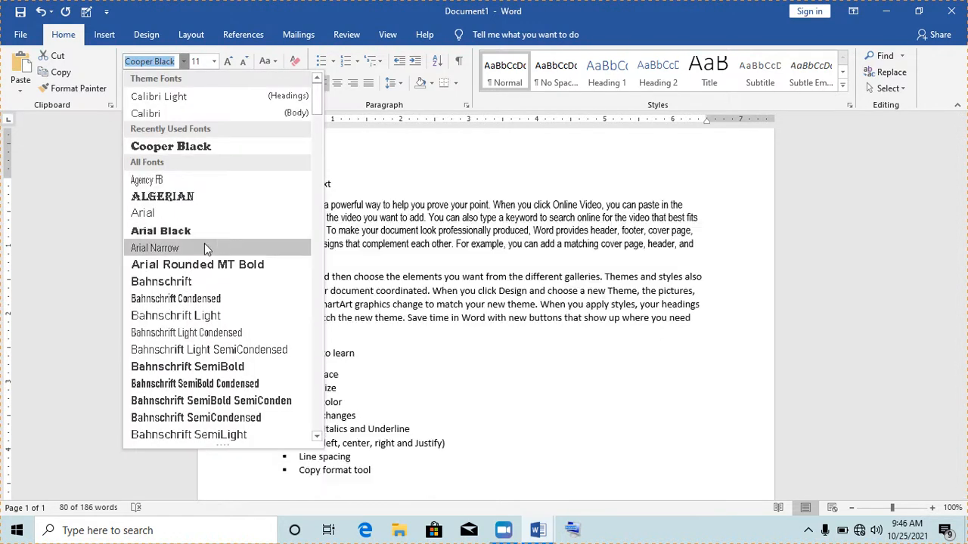
{"action": "left_click", "coordinate": [201, 248]}
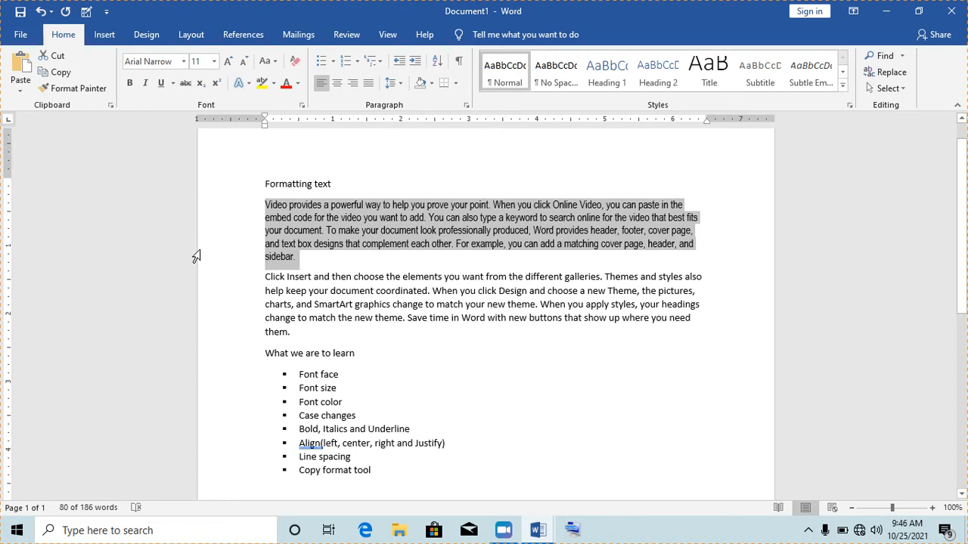
{"action": "left_click", "coordinate": [184, 62]}
{"action": "left_click_drag", "start_coordinate": [317, 108], "coordinate": [316, 258]}
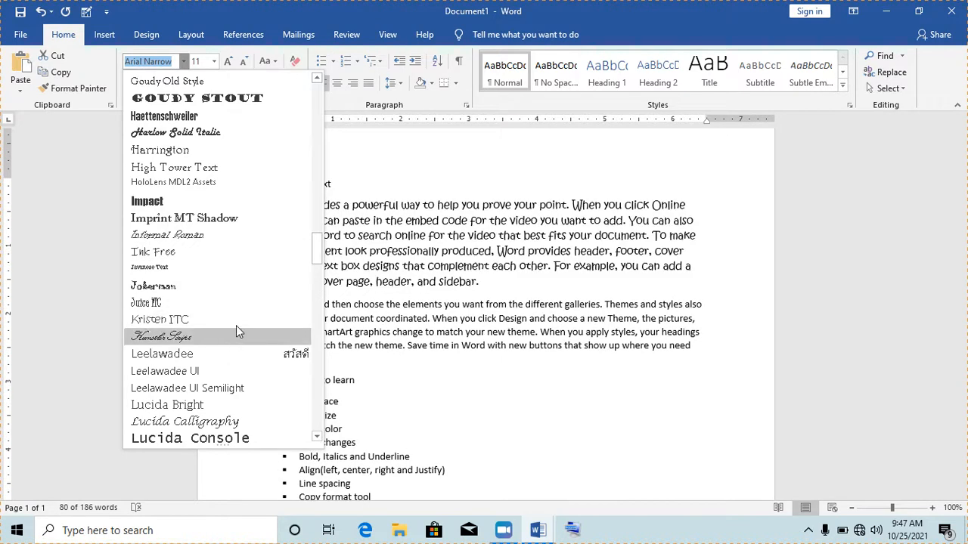
{"action": "left_click", "coordinate": [180, 418]}
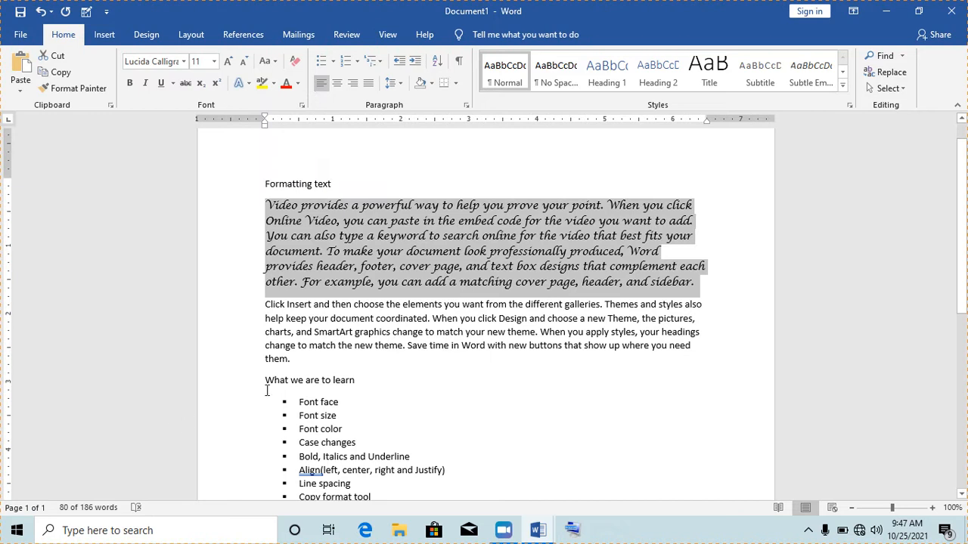
{"action": "left_click", "coordinate": [341, 351]}
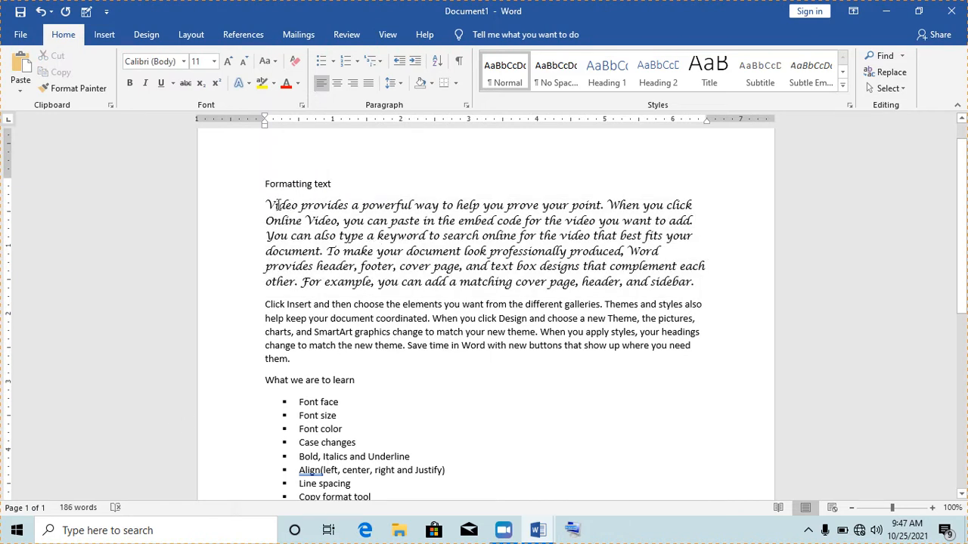
{"action": "left_click_drag", "start_coordinate": [266, 205], "coordinate": [695, 281]}
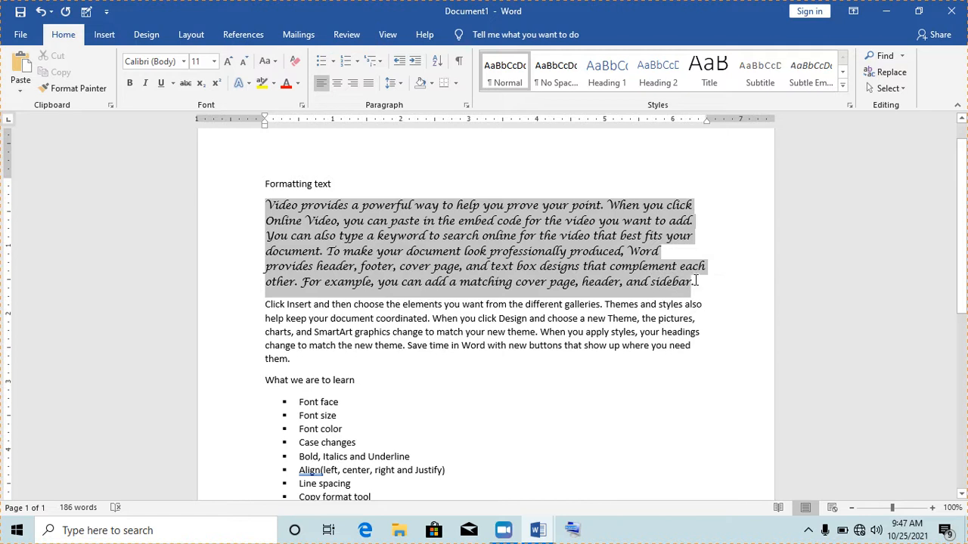
{"action": "left_click", "coordinate": [580, 305]}
{"action": "left_click_drag", "start_coordinate": [266, 305], "coordinate": [307, 366]}
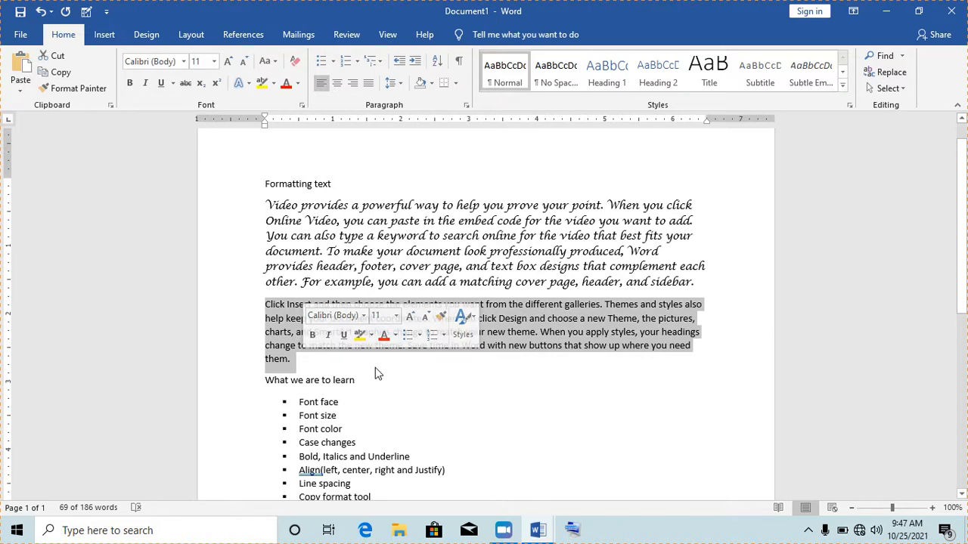
{"action": "left_click", "coordinate": [296, 357]}
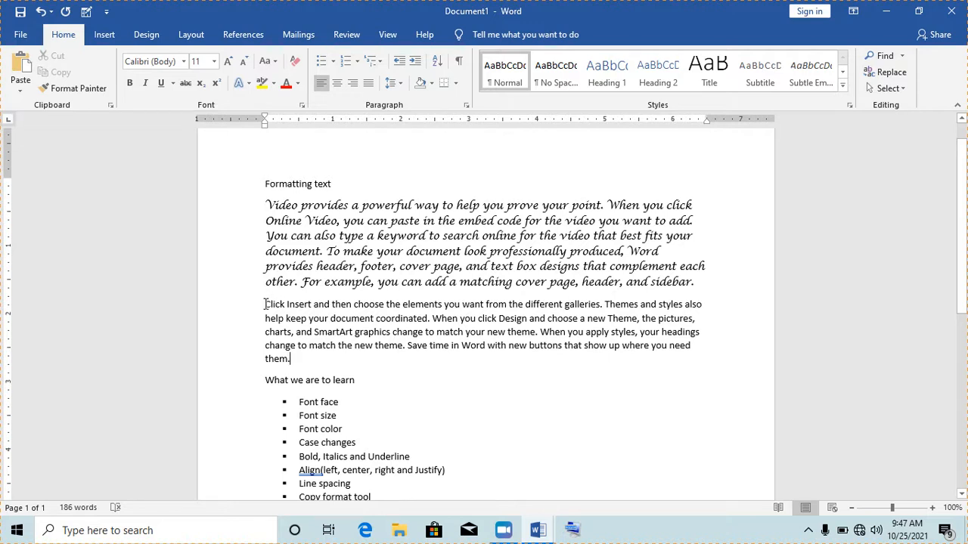
{"action": "left_click_drag", "start_coordinate": [266, 304], "coordinate": [277, 304]}
{"action": "left_click", "coordinate": [310, 324]}
{"action": "left_click_drag", "start_coordinate": [268, 205], "coordinate": [647, 279]}
{"action": "left_click_drag", "start_coordinate": [664, 280], "coordinate": [694, 286]}
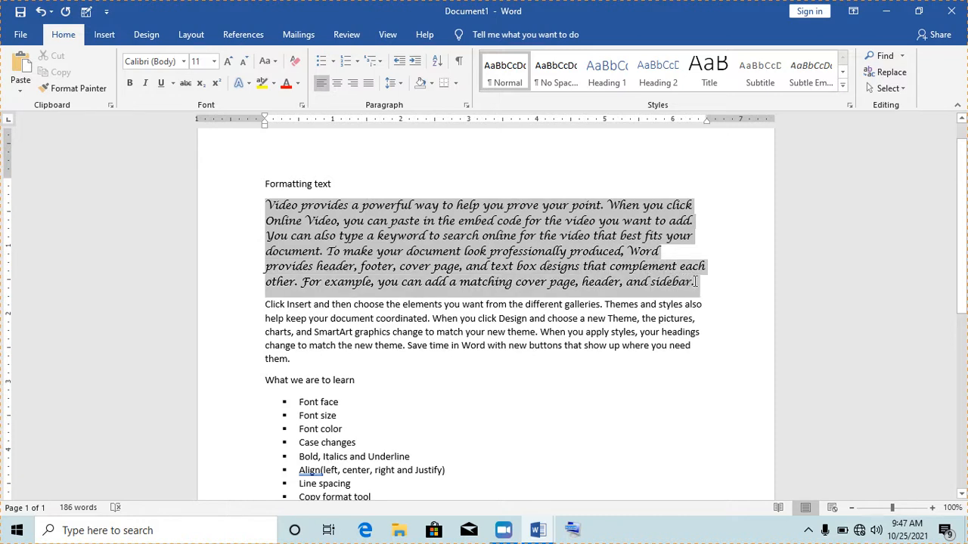
{"action": "left_click", "coordinate": [579, 332]}
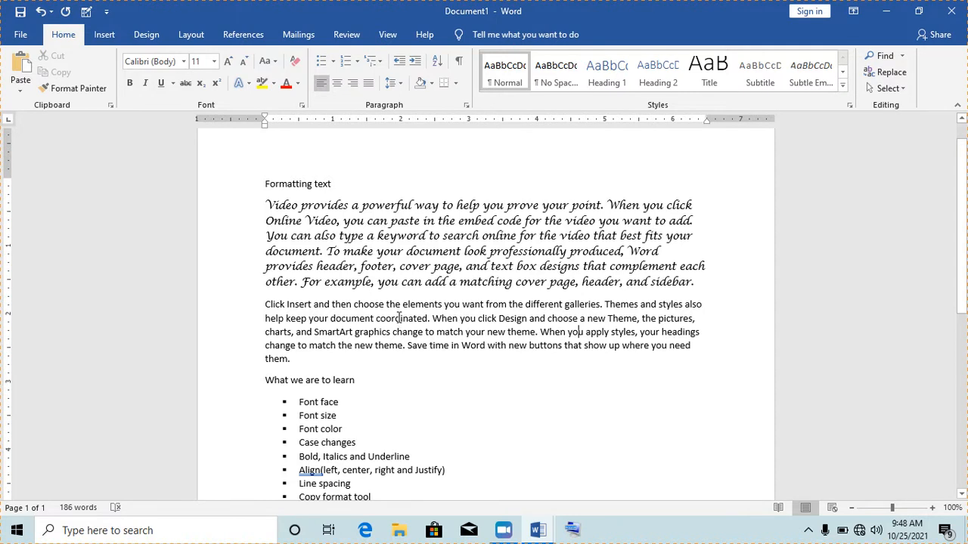
- Change the paragraph starting 'Click Insert' to the Times New Roman font
{"action": "double_click", "coordinate": [397, 318]}
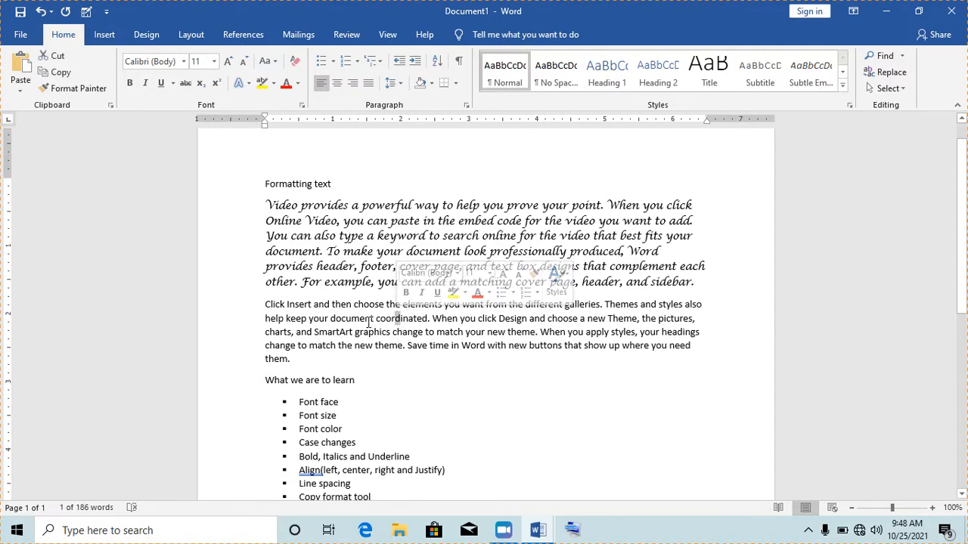
{"action": "triple_click", "coordinate": [368, 327]}
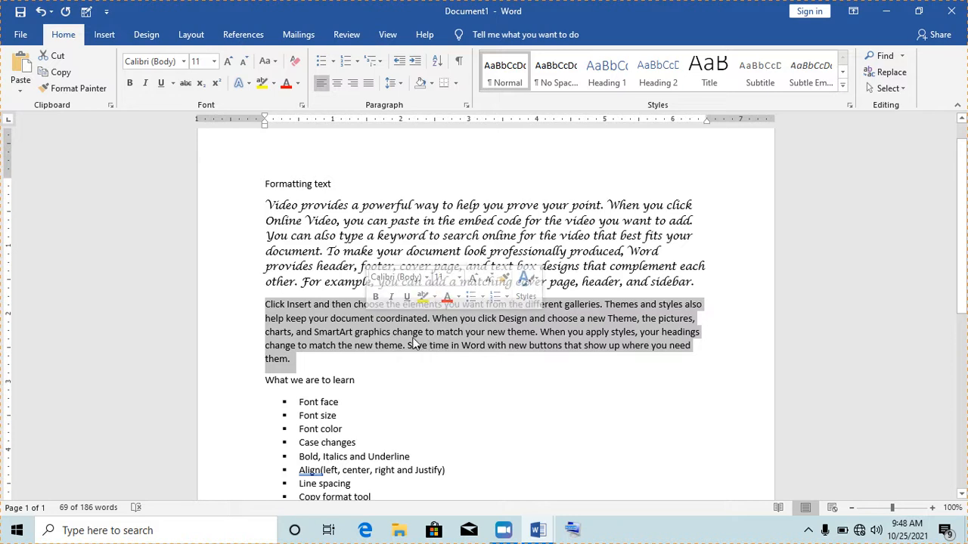
{"action": "left_click", "coordinate": [354, 324]}
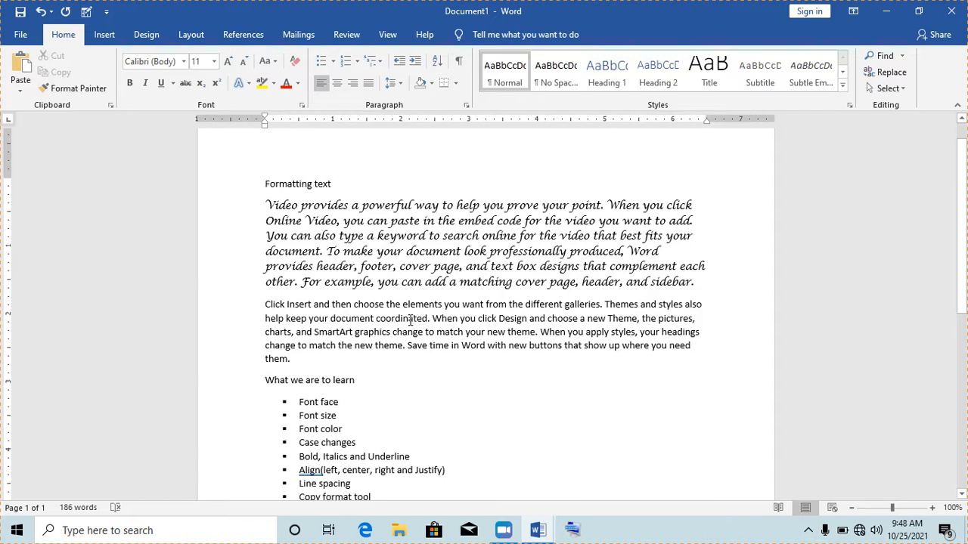
{"action": "triple_click", "coordinate": [409, 319]}
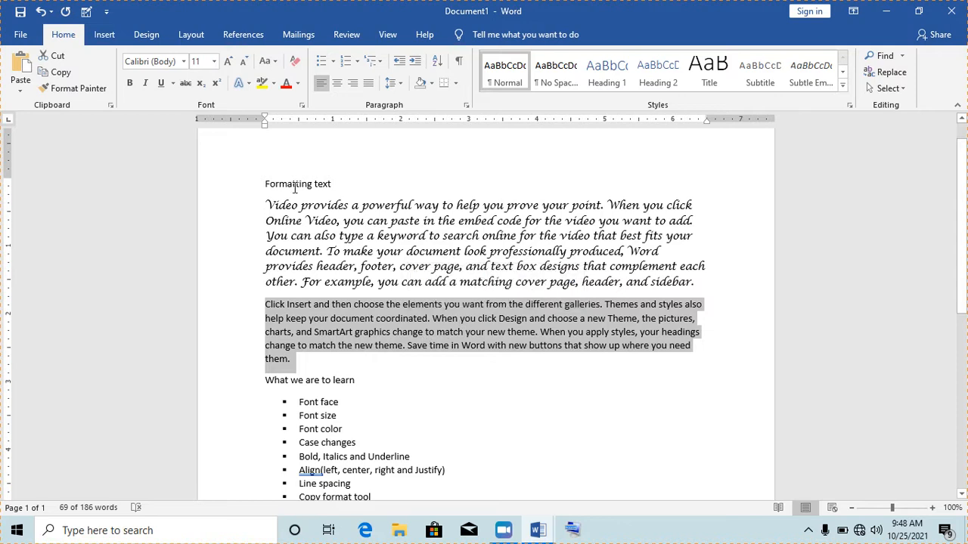
{"action": "left_click", "coordinate": [183, 62]}
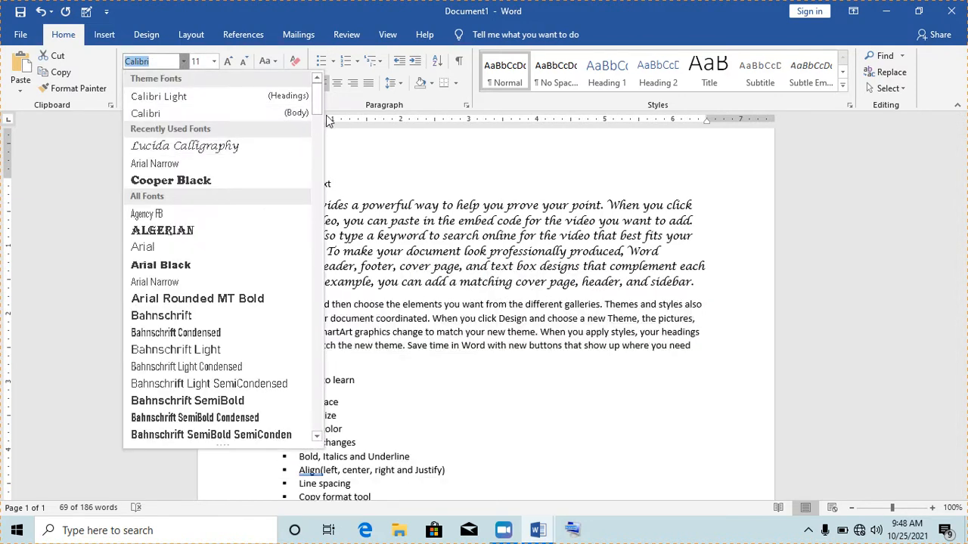
{"action": "left_click_drag", "start_coordinate": [316, 103], "coordinate": [318, 402]}
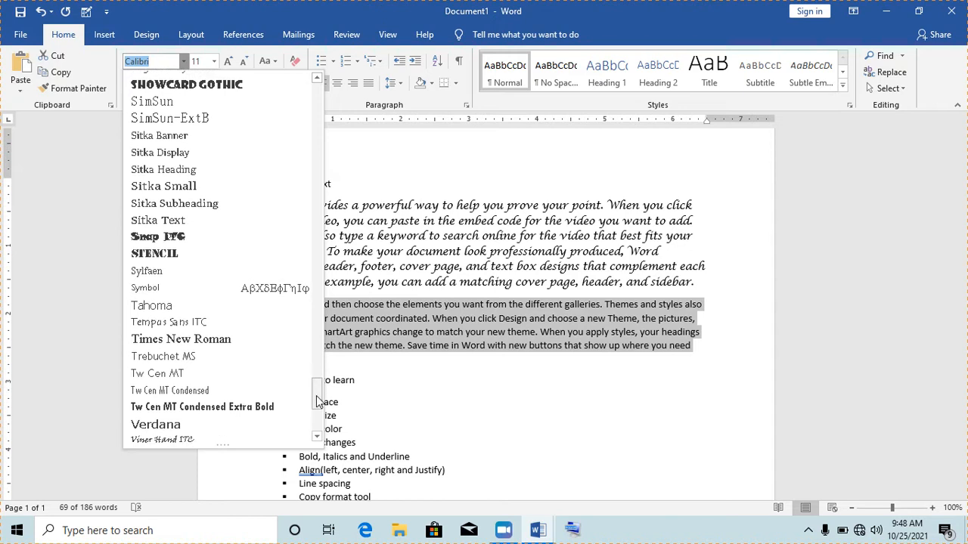
{"action": "left_click", "coordinate": [189, 344]}
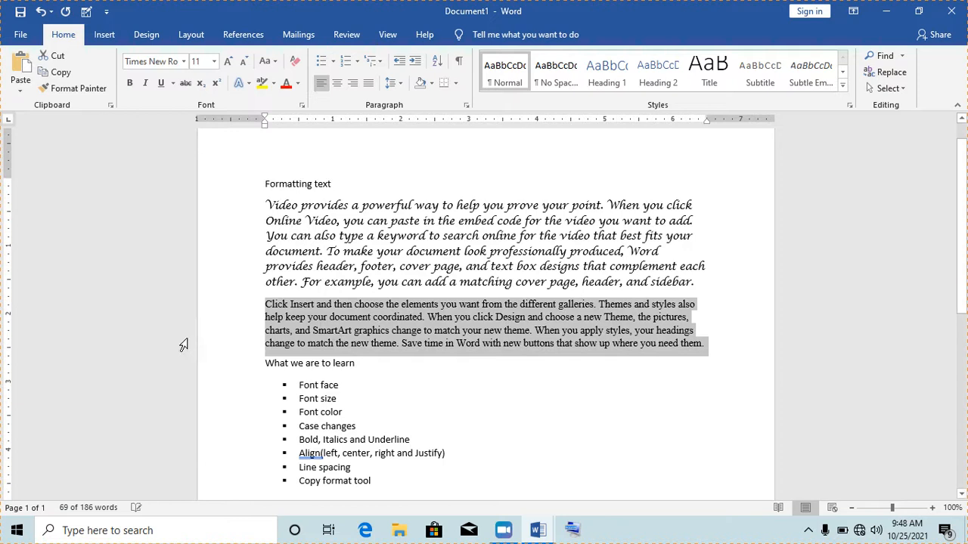
{"action": "left_click", "coordinate": [424, 317]}
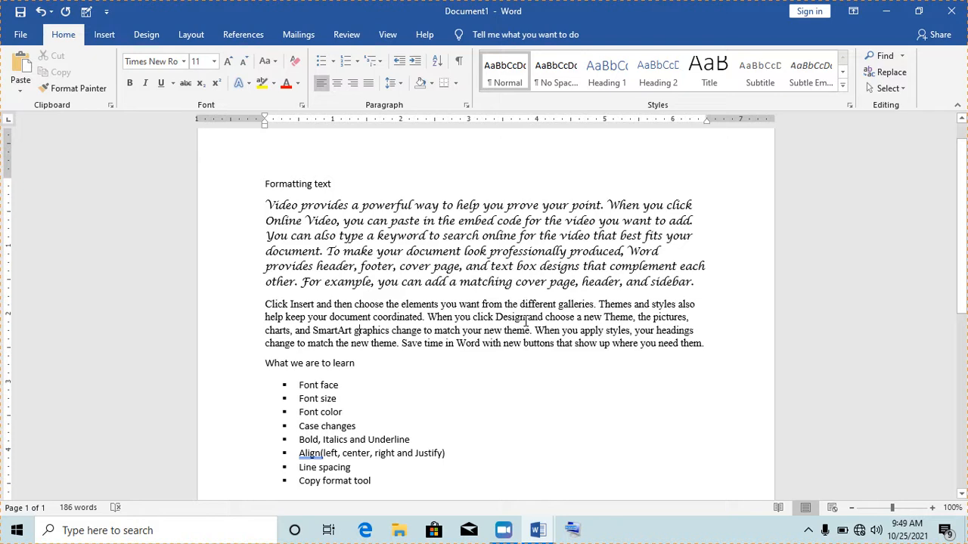
- Select everything from the title through the topic list and apply Tahoma
{"action": "key", "text": "Down"}
{"action": "key", "text": "Down"}
{"action": "left_click_drag", "start_coordinate": [266, 183], "coordinate": [389, 504]}
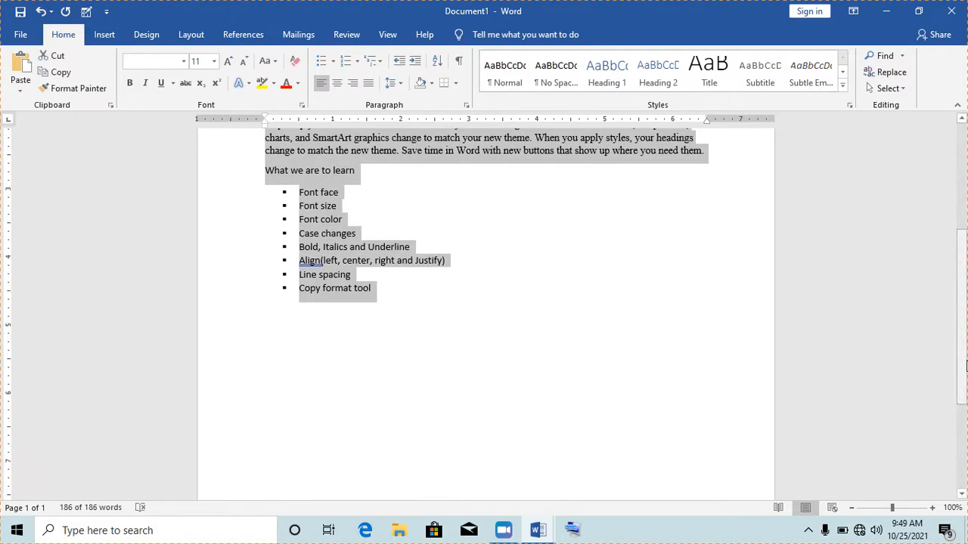
{"action": "scroll", "coordinate": [582, 239], "scroll_direction": "up", "scroll_amount": 5}
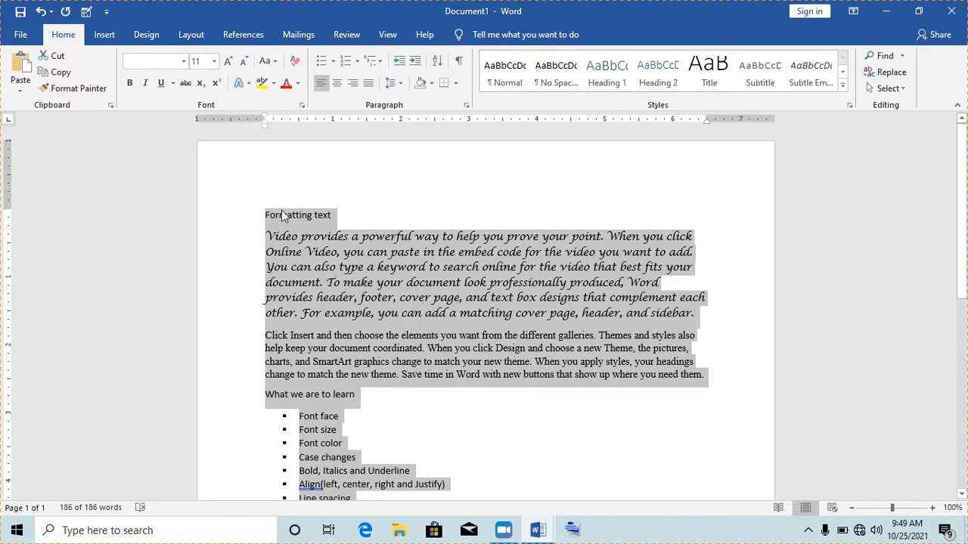
{"action": "left_click", "coordinate": [183, 62]}
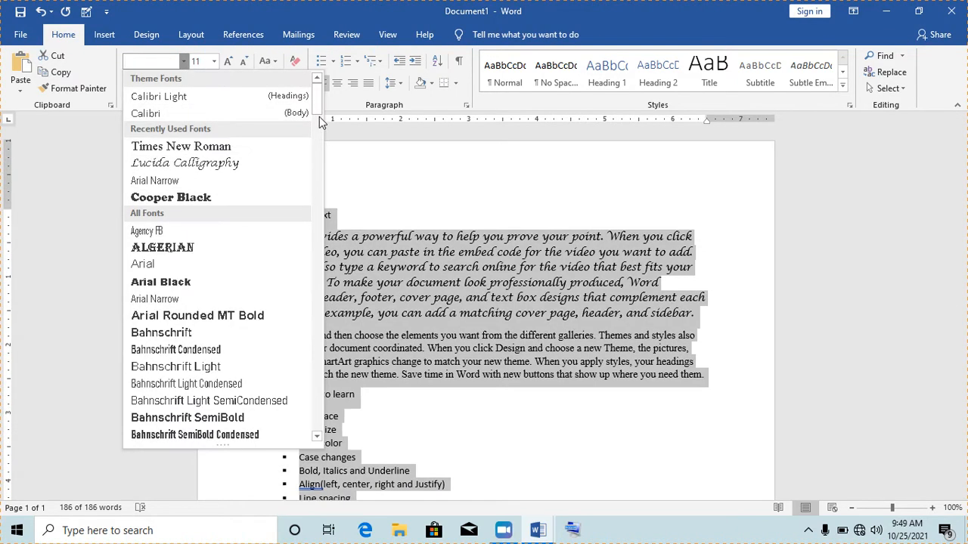
{"action": "left_click_drag", "start_coordinate": [317, 106], "coordinate": [319, 408]}
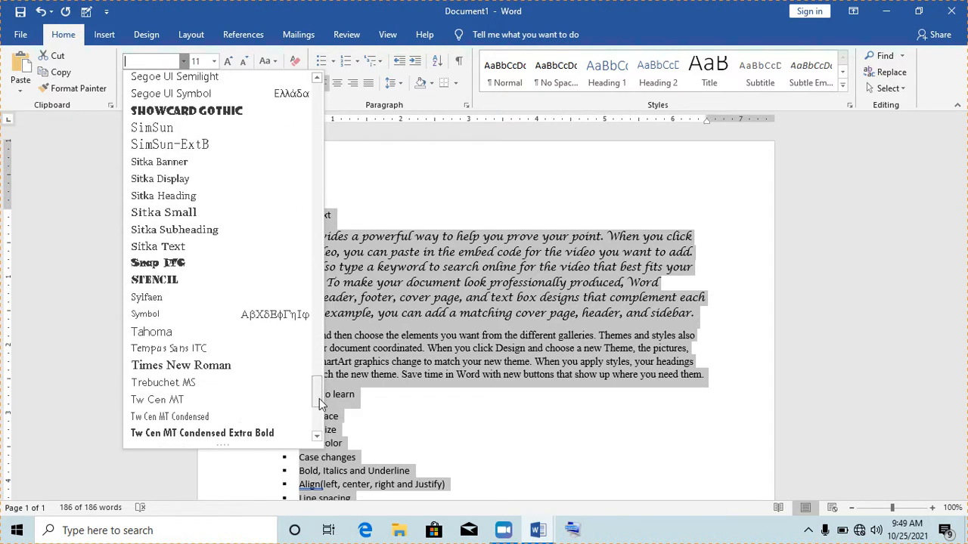
{"action": "left_click", "coordinate": [189, 338]}
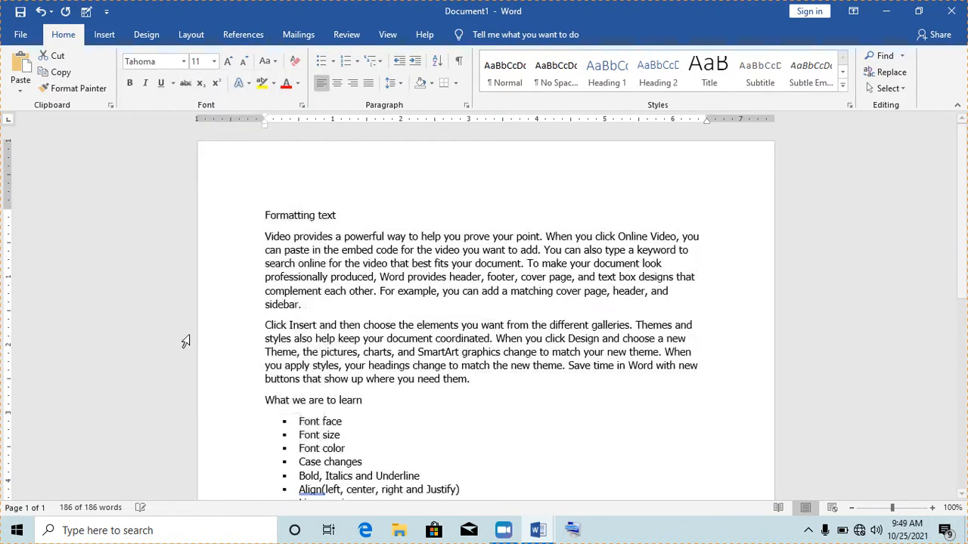
{"action": "left_click", "coordinate": [364, 367]}
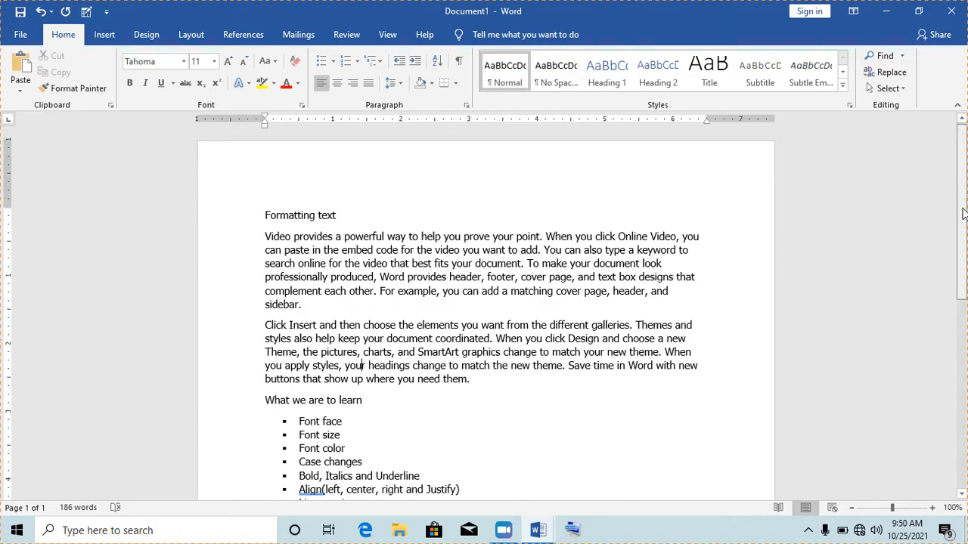
- End the bullet list and type the spaced alphabet 'A B C … Z' on a plain line
{"action": "scroll", "coordinate": [533, 338], "scroll_direction": "down", "scroll_amount": 4}
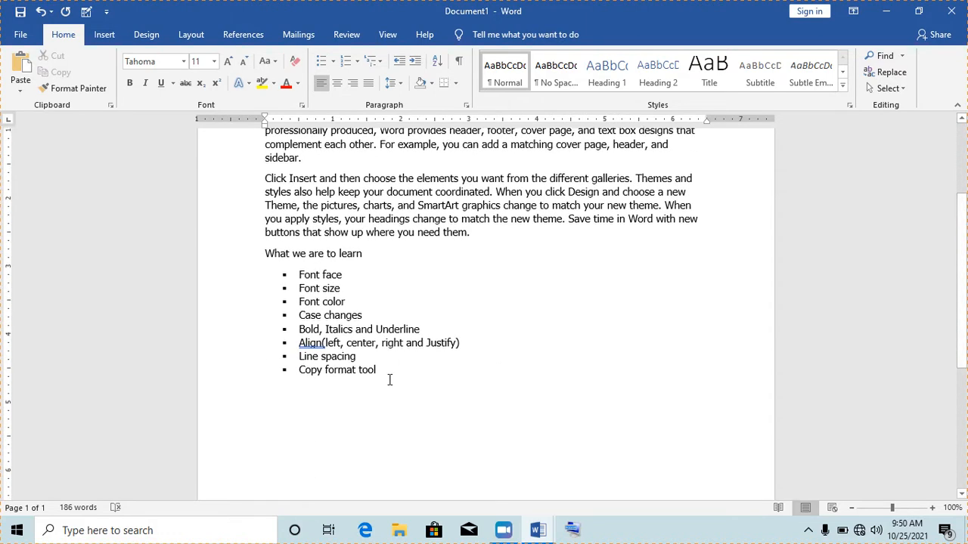
{"action": "left_click", "coordinate": [285, 393]}
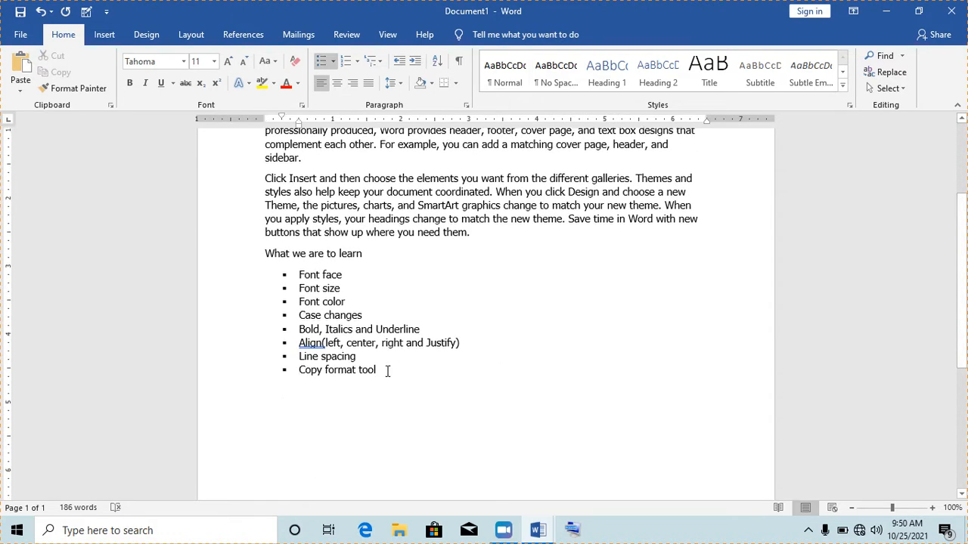
{"action": "key", "text": "Return"}
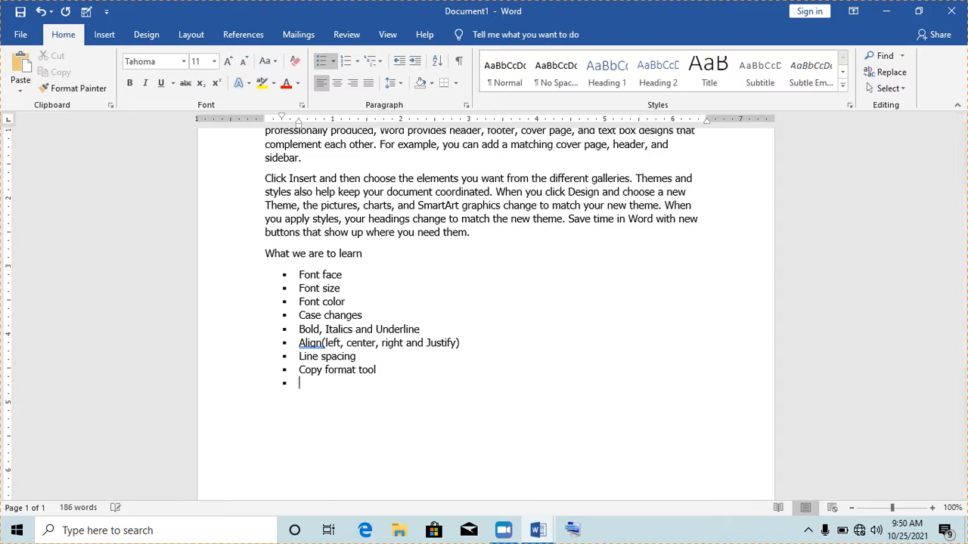
{"action": "key", "text": "Return"}
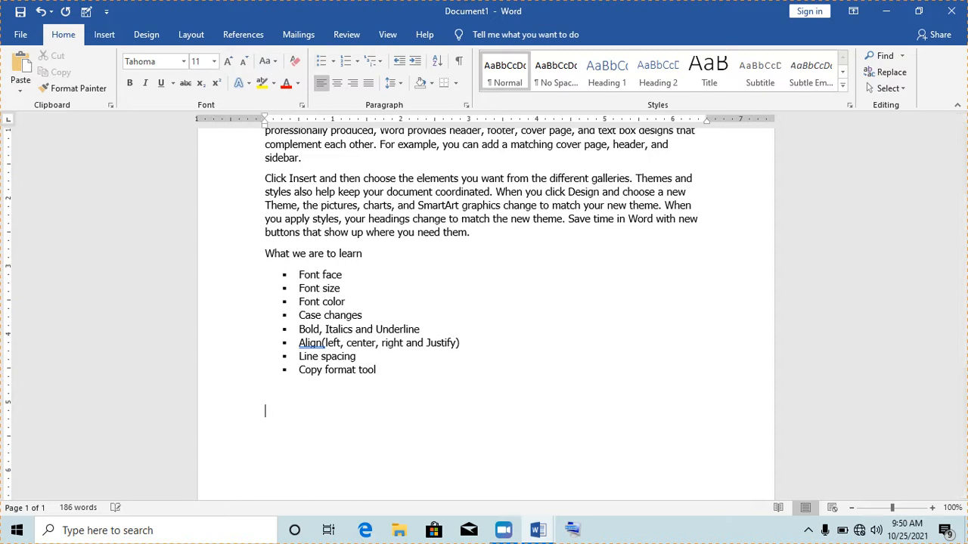
{"action": "type", "text": "A B C D E F G H I J K L M N O"}
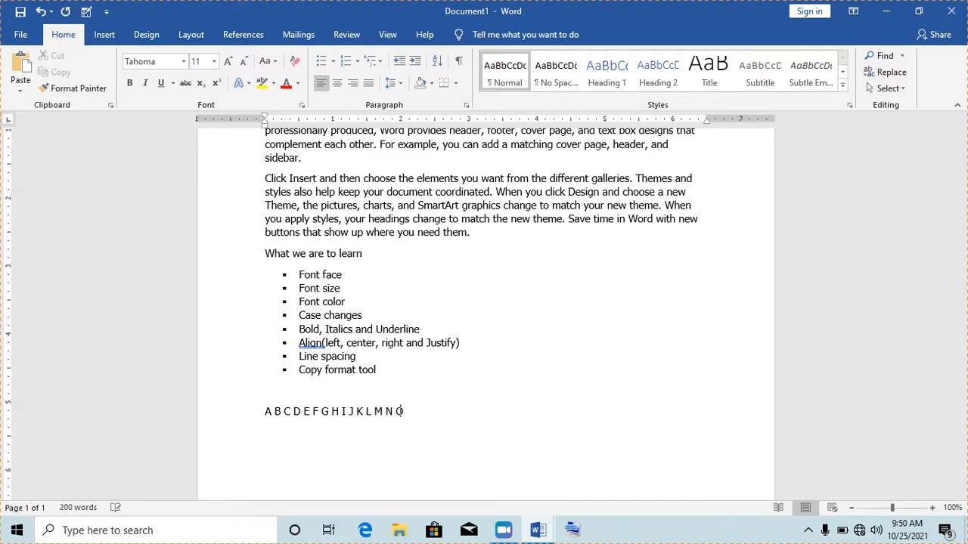
{"action": "type", "text": " P Q R S T U V W X Y Z"}
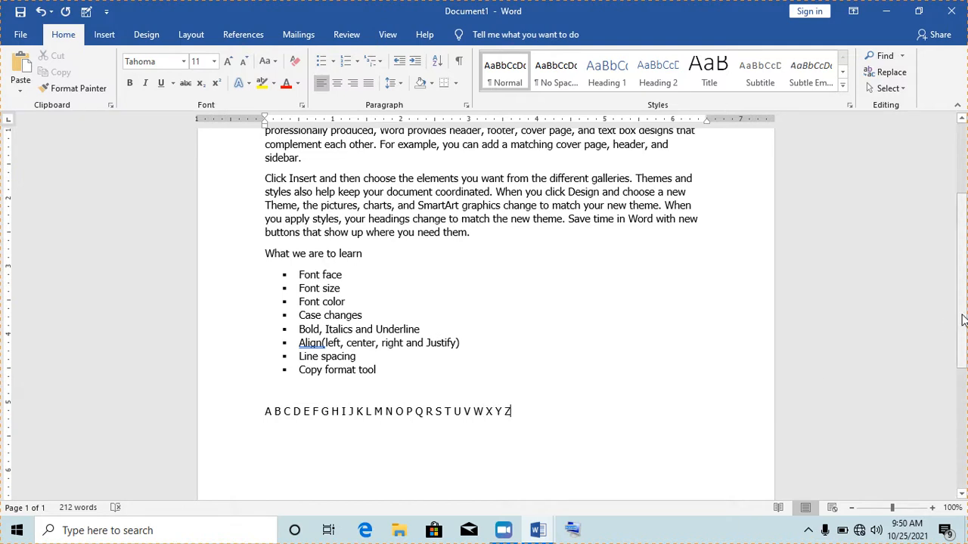
{"action": "left_click_drag", "start_coordinate": [962, 323], "coordinate": [962, 340]}
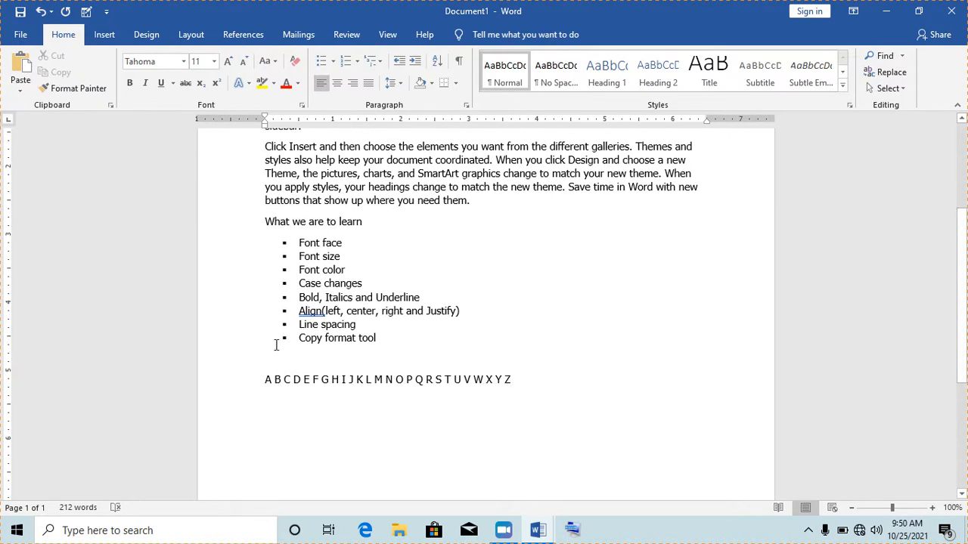
{"action": "left_click_drag", "start_coordinate": [263, 381], "coordinate": [519, 379]}
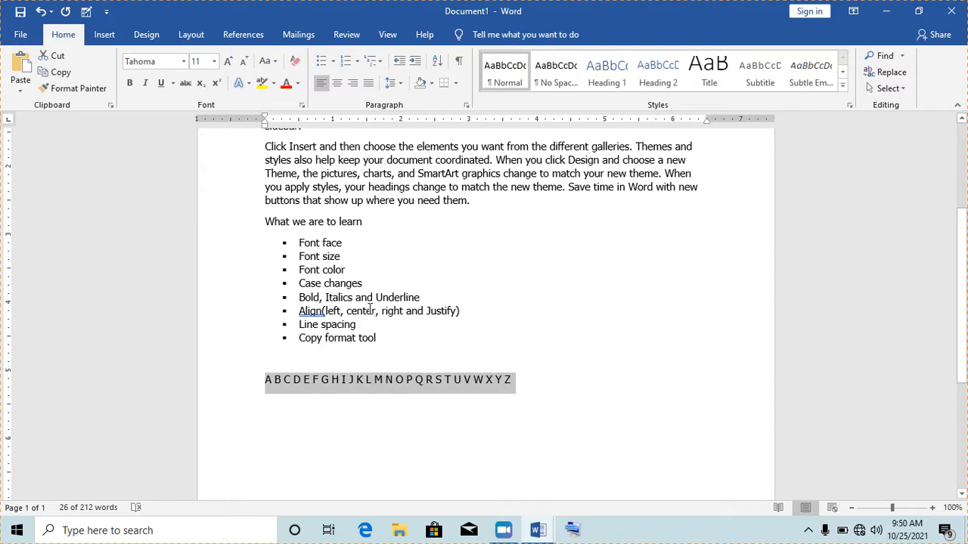
- Make the letter B of the alphabet line 12 point
{"action": "left_click", "coordinate": [340, 341]}
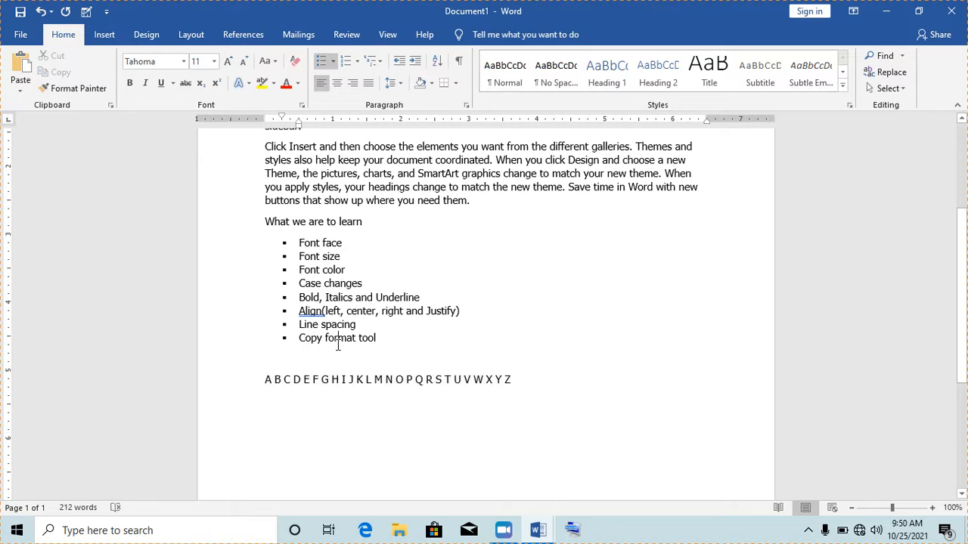
{"action": "left_click_drag", "start_coordinate": [264, 381], "coordinate": [514, 381]}
{"action": "left_click", "coordinate": [495, 396]}
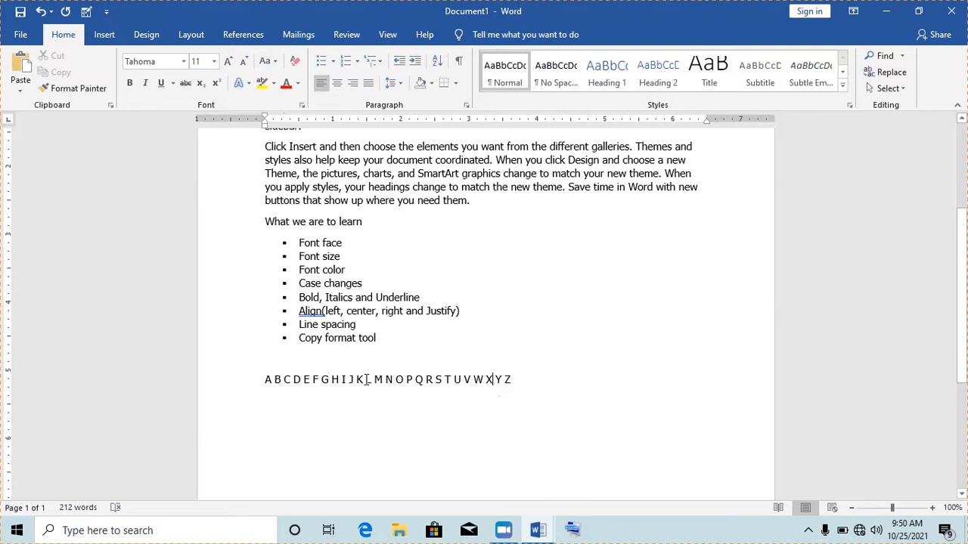
{"action": "double_click", "coordinate": [279, 379]}
{"action": "left_click", "coordinate": [214, 62]}
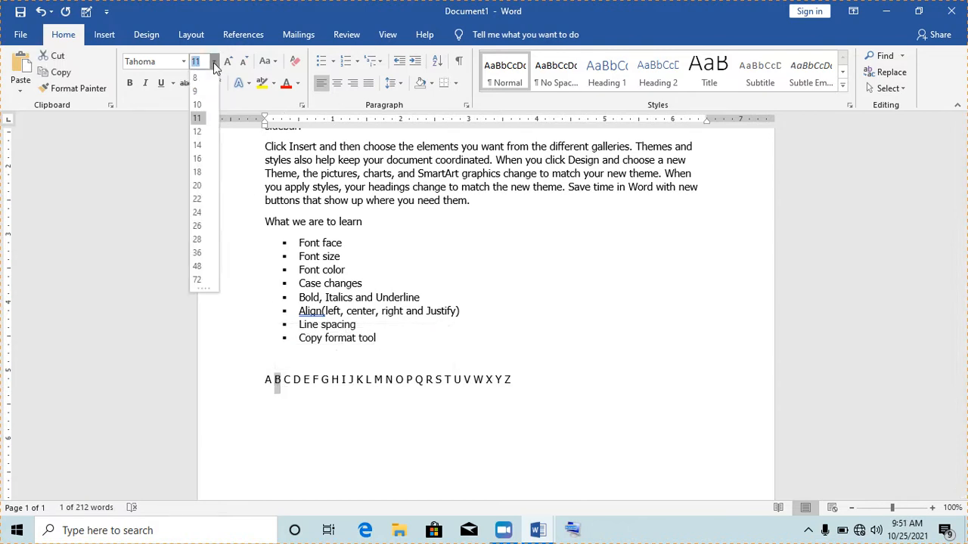
{"action": "left_click", "coordinate": [198, 131]}
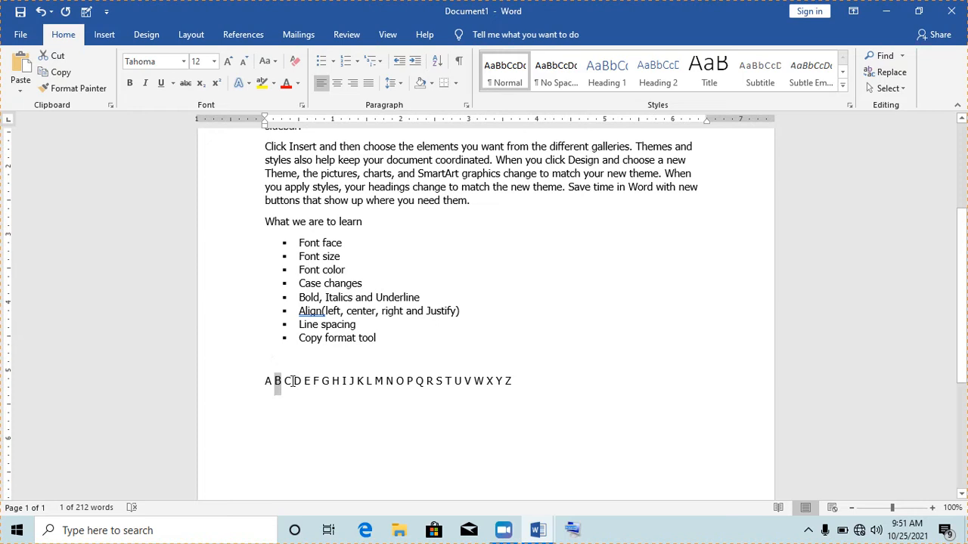
- Enlarge letters C, D, E and F to 14, 16, 18 and 20 point
{"action": "left_click_drag", "start_coordinate": [292, 381], "coordinate": [286, 382]}
{"action": "left_click", "coordinate": [301, 383]}
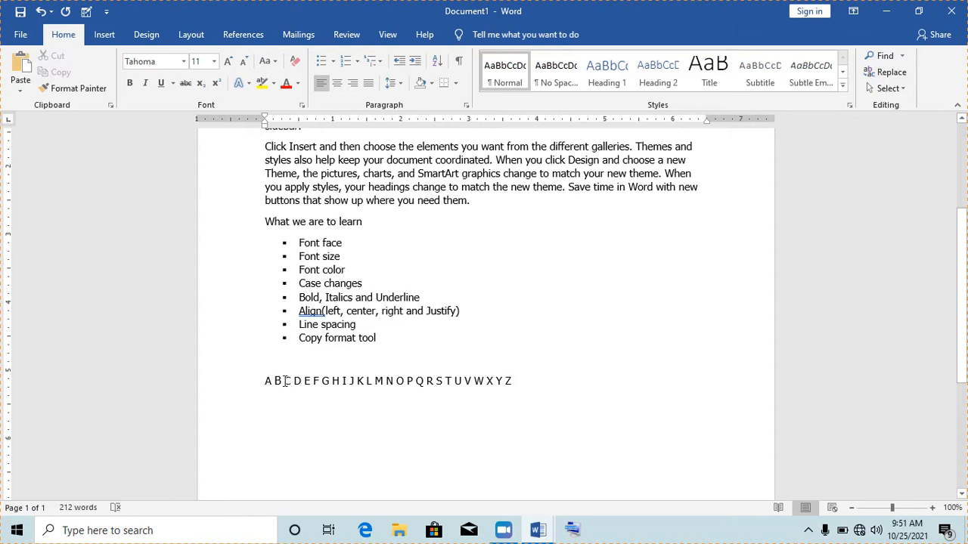
{"action": "left_click_drag", "start_coordinate": [287, 381], "coordinate": [288, 383]}
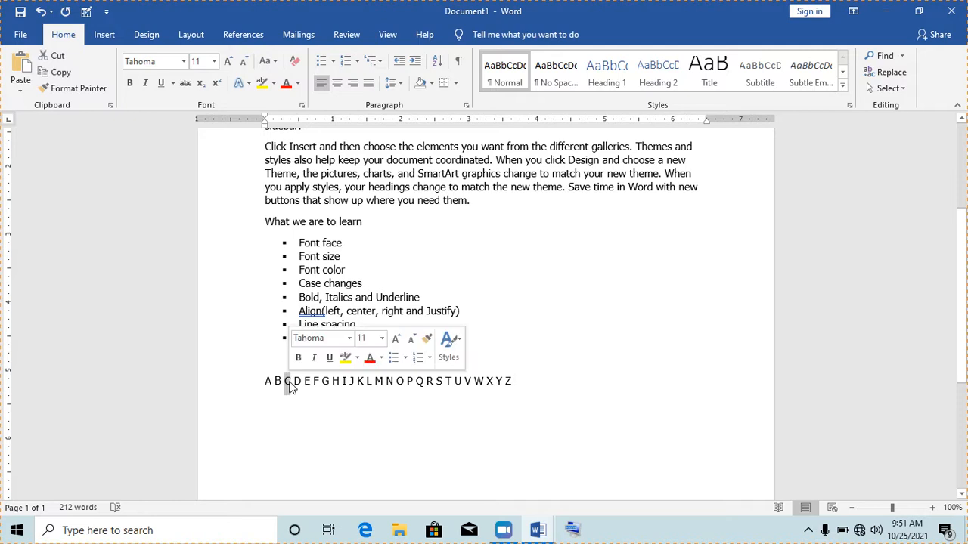
{"action": "left_click", "coordinate": [214, 61]}
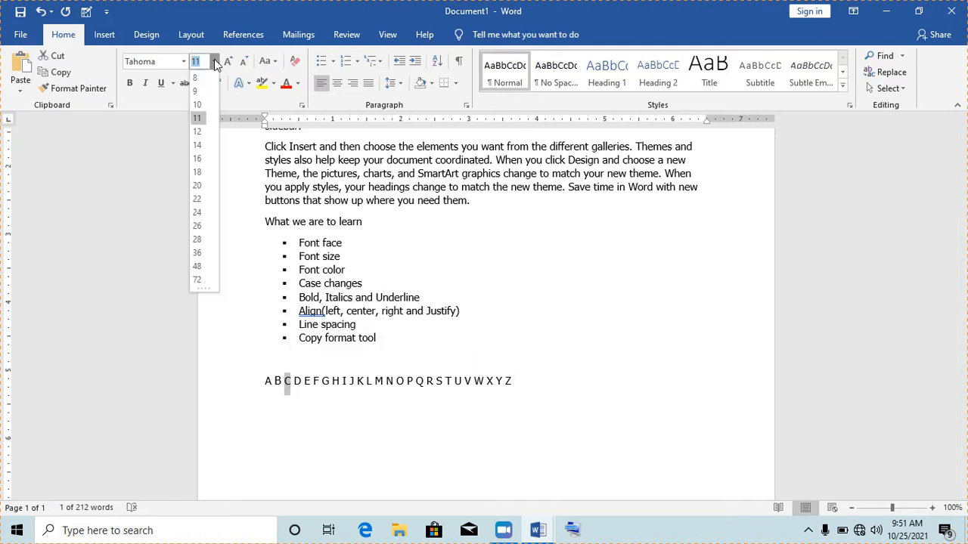
{"action": "left_click", "coordinate": [197, 145]}
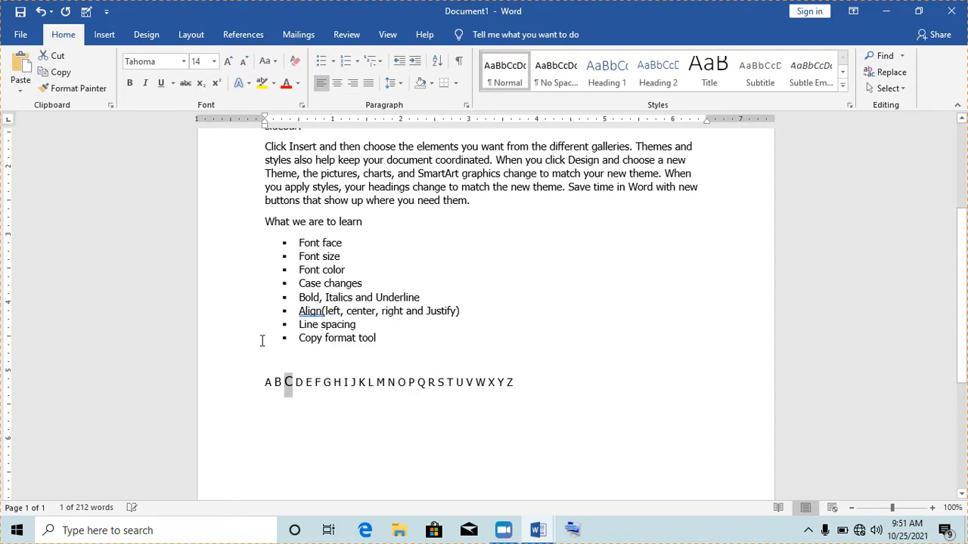
{"action": "left_click_drag", "start_coordinate": [295, 382], "coordinate": [303, 383]}
{"action": "left_click", "coordinate": [214, 61]}
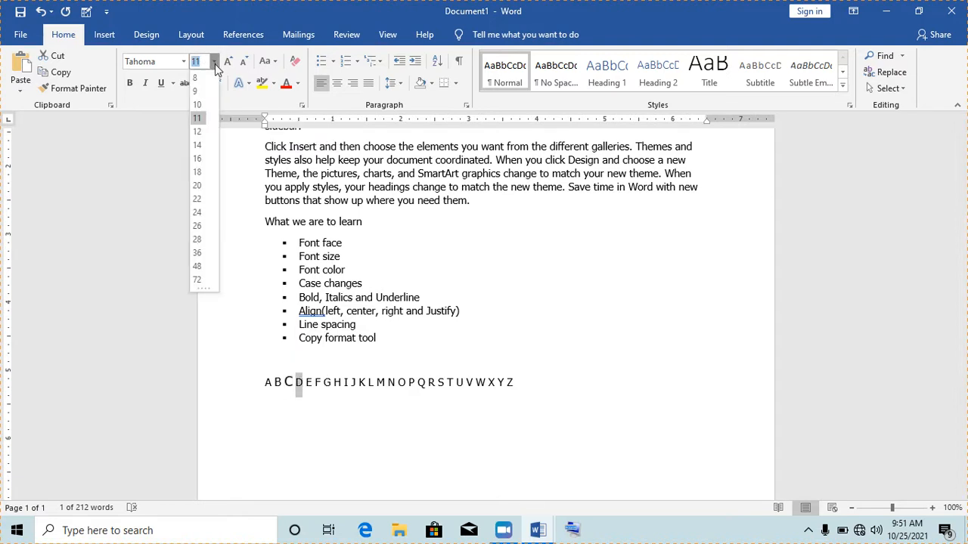
{"action": "left_click", "coordinate": [199, 158]}
{"action": "left_click_drag", "start_coordinate": [315, 386], "coordinate": [309, 386]}
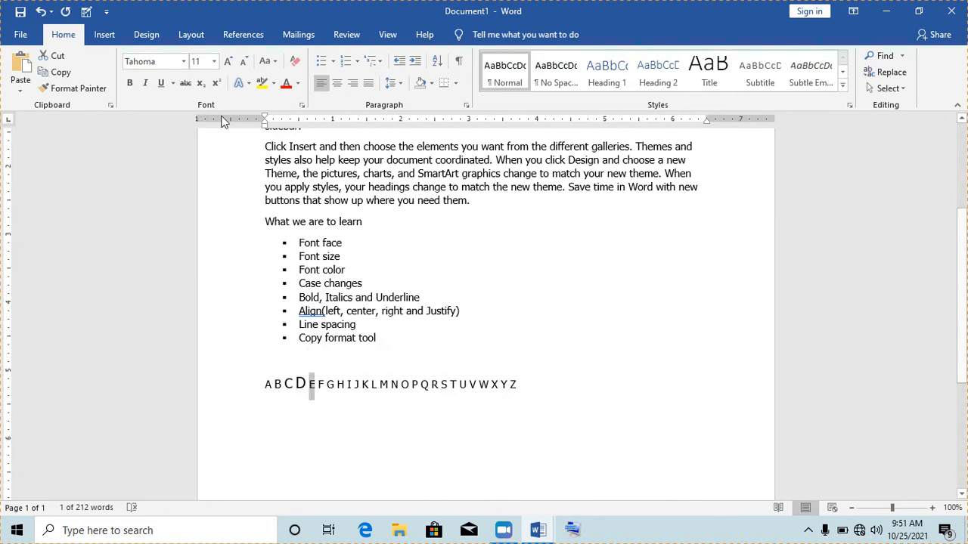
{"action": "left_click", "coordinate": [214, 61]}
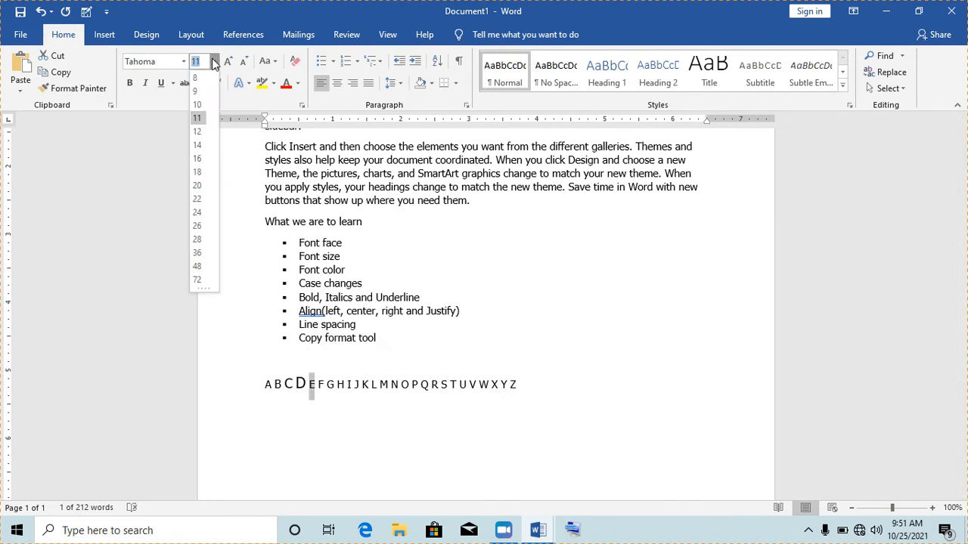
{"action": "left_click", "coordinate": [198, 171]}
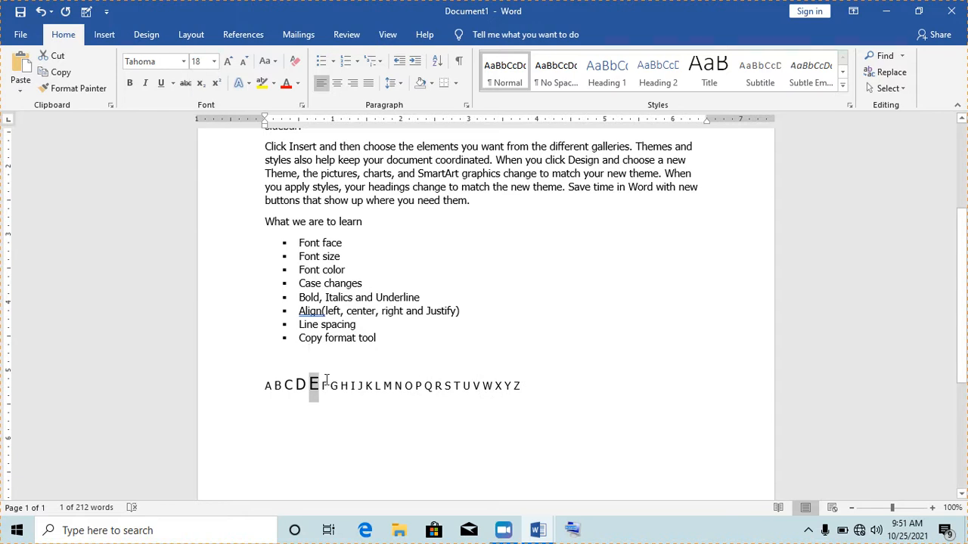
{"action": "left_click_drag", "start_coordinate": [326, 384], "coordinate": [322, 384]}
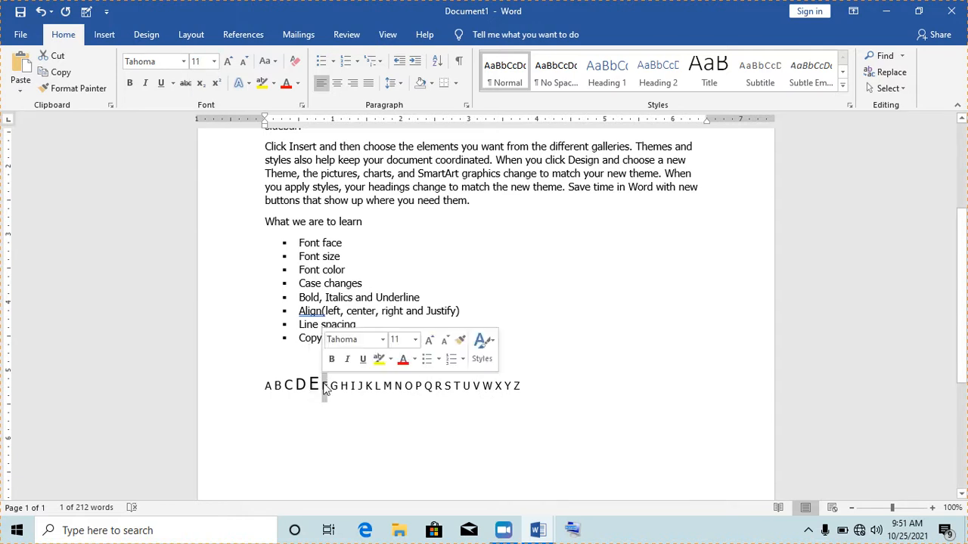
{"action": "left_click", "coordinate": [214, 62]}
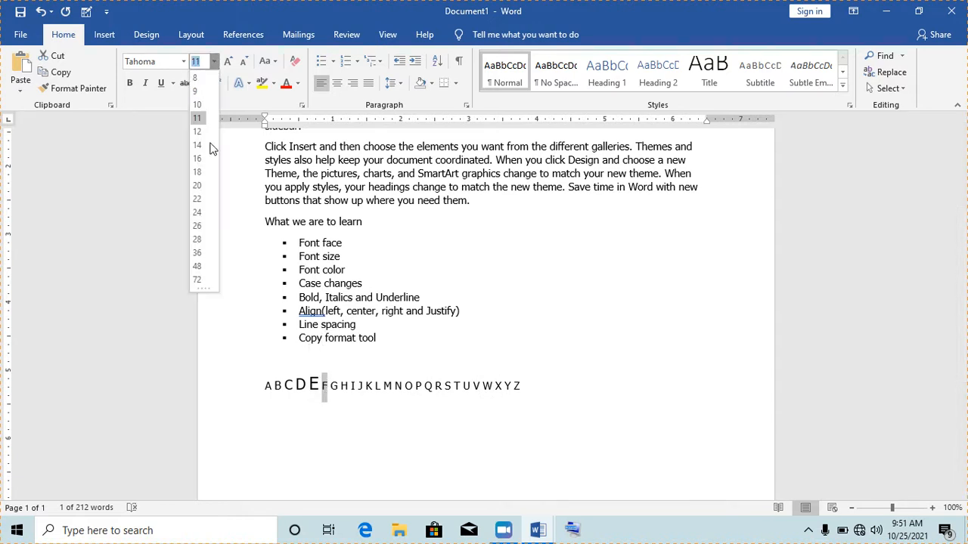
{"action": "left_click", "coordinate": [197, 185]}
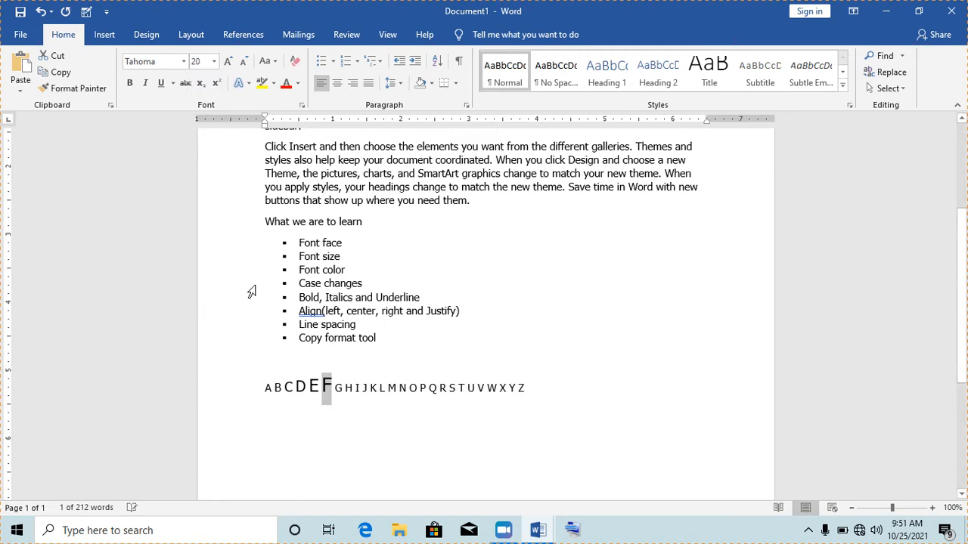
- Enlarge letters G, H, I and J to 22, 24, 26 and 28 point
{"action": "double_click", "coordinate": [339, 388]}
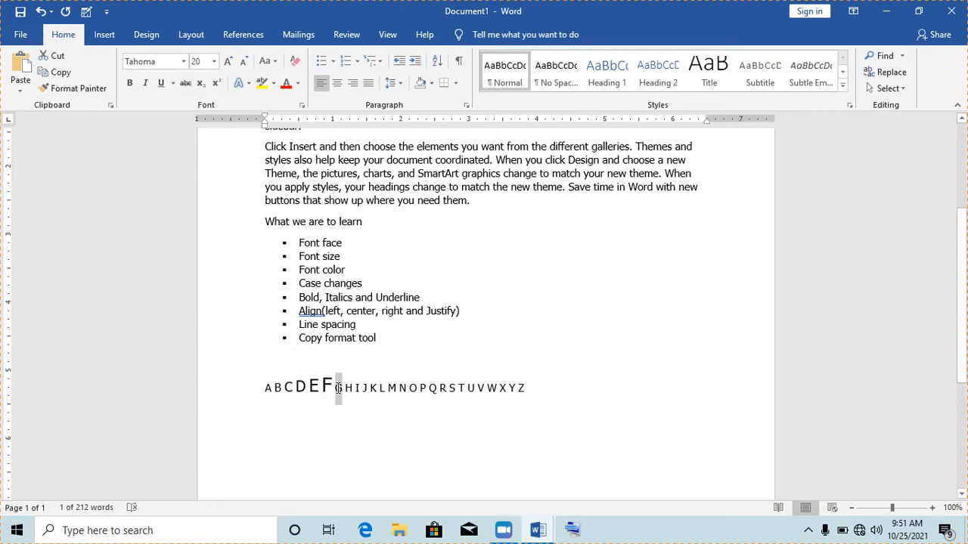
{"action": "left_click", "coordinate": [213, 62]}
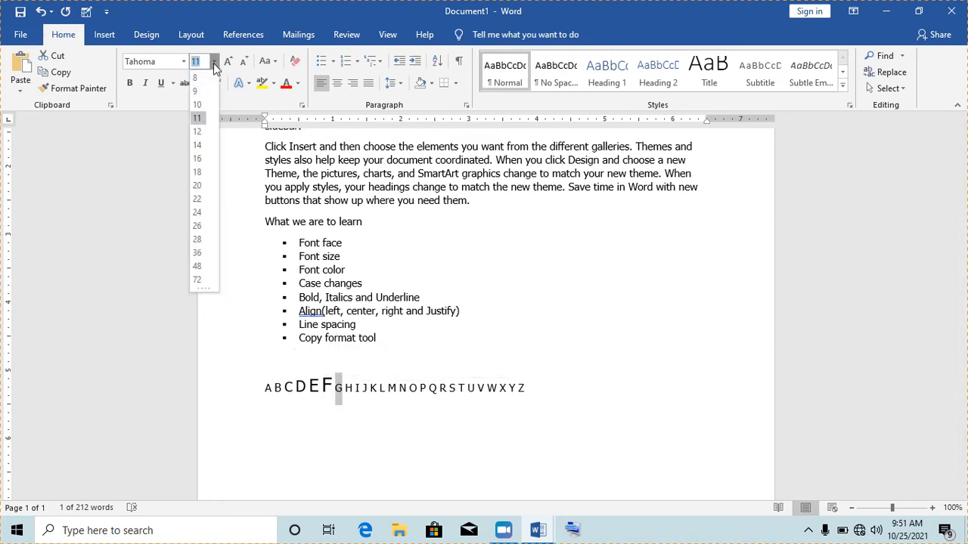
{"action": "left_click", "coordinate": [198, 198]}
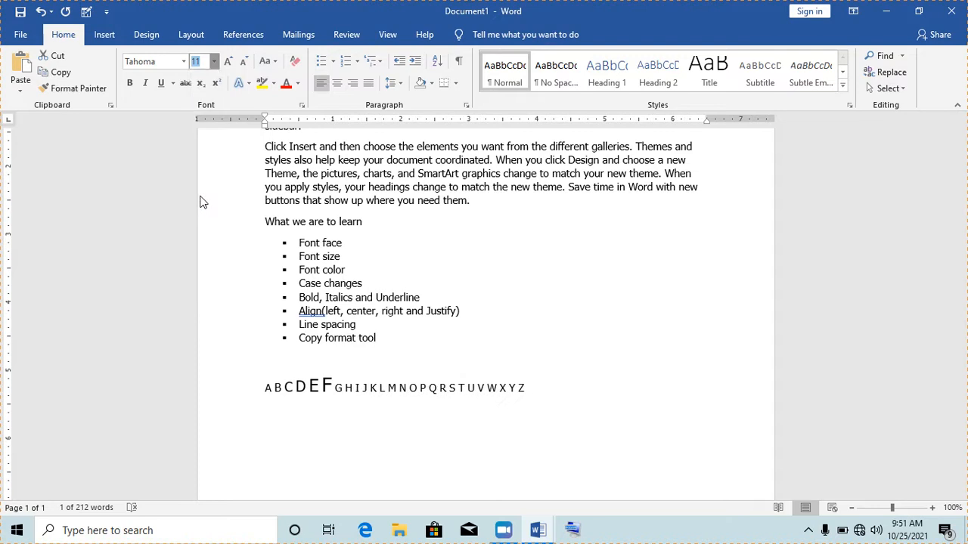
{"action": "double_click", "coordinate": [356, 391]}
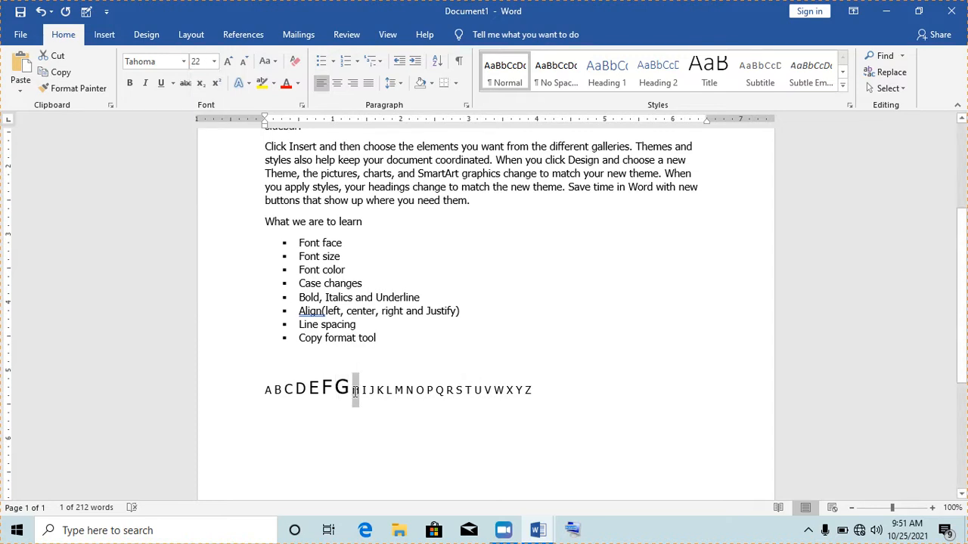
{"action": "left_click", "coordinate": [215, 62]}
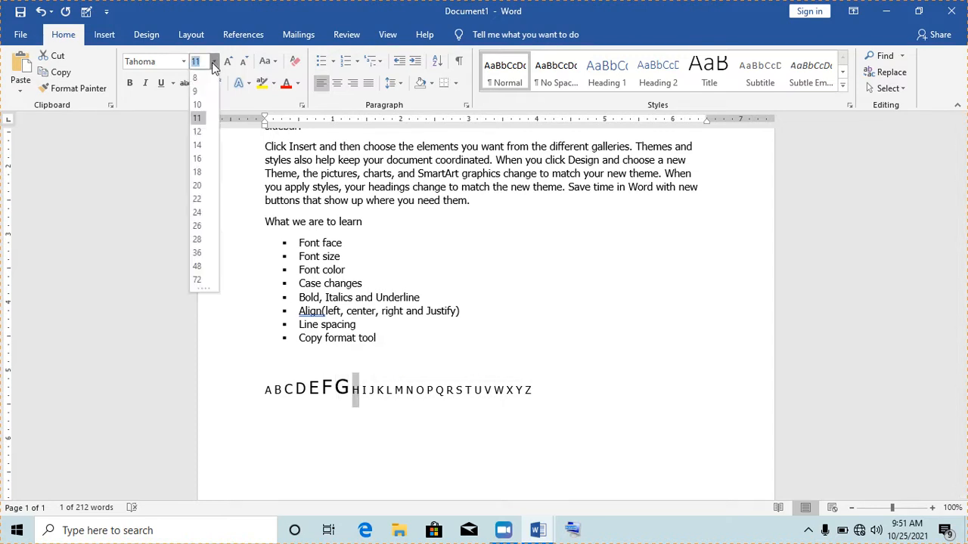
{"action": "left_click", "coordinate": [198, 213]}
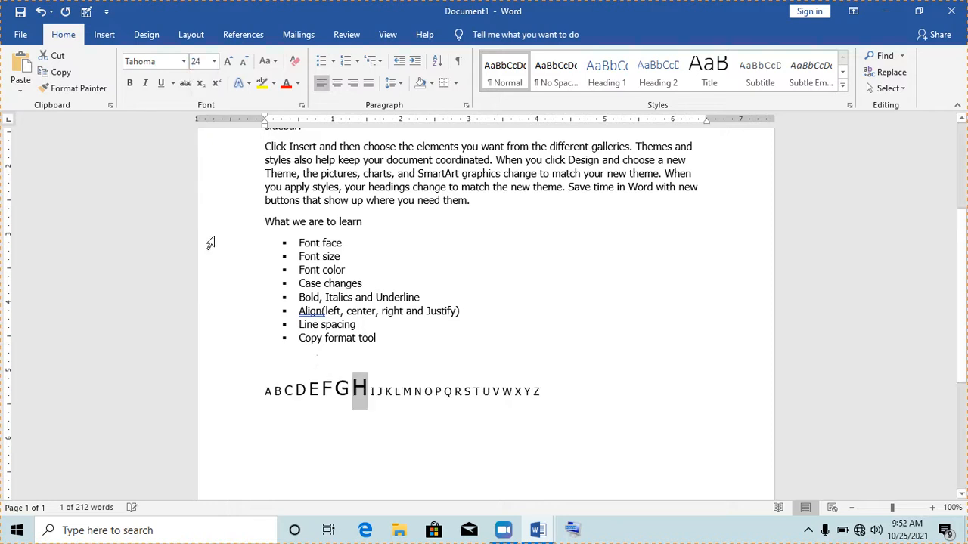
{"action": "double_click", "coordinate": [373, 391]}
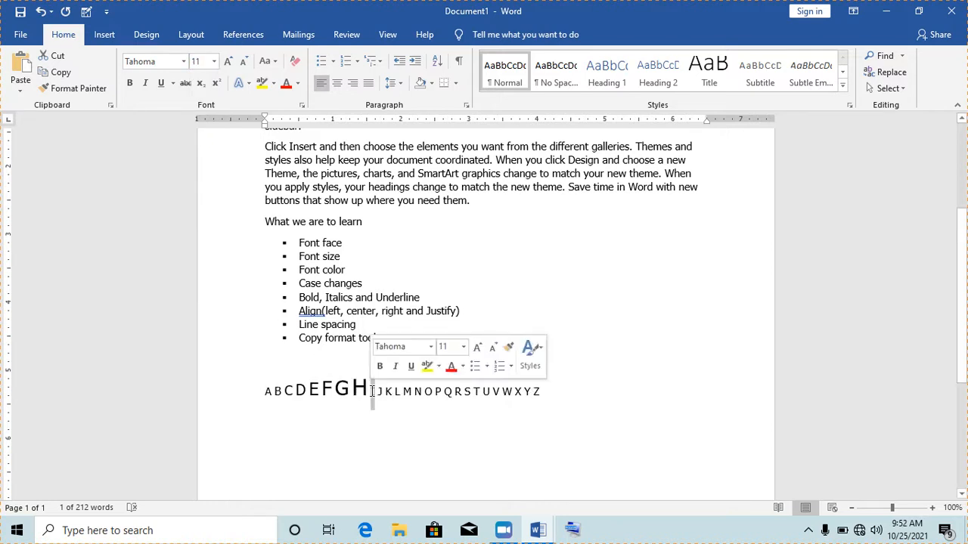
{"action": "left_click", "coordinate": [214, 61]}
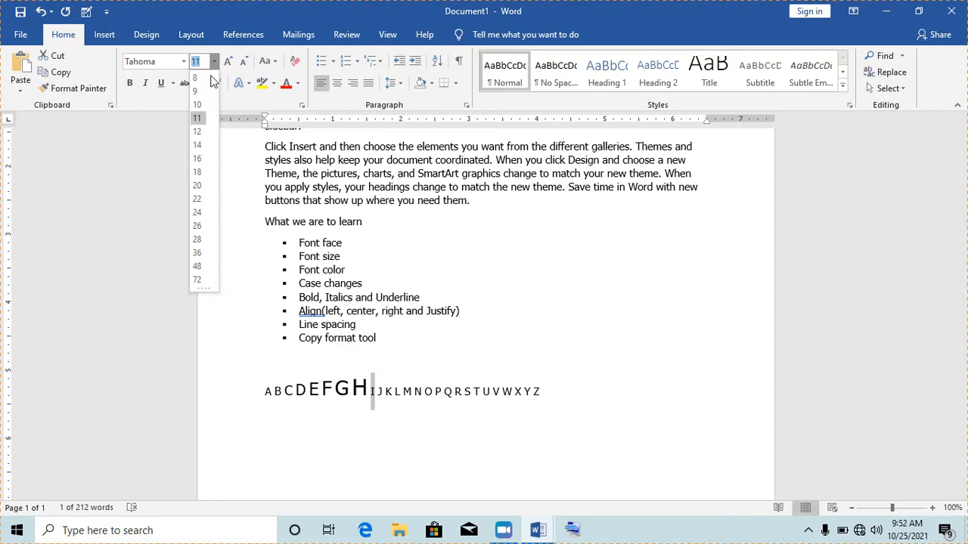
{"action": "left_click", "coordinate": [198, 226]}
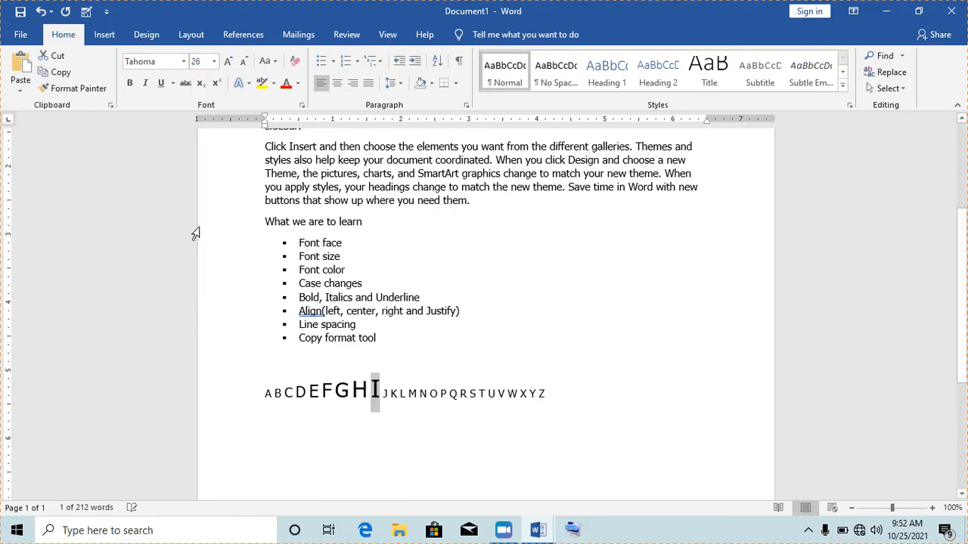
{"action": "left_click", "coordinate": [387, 392]}
{"action": "double_click", "coordinate": [386, 392]}
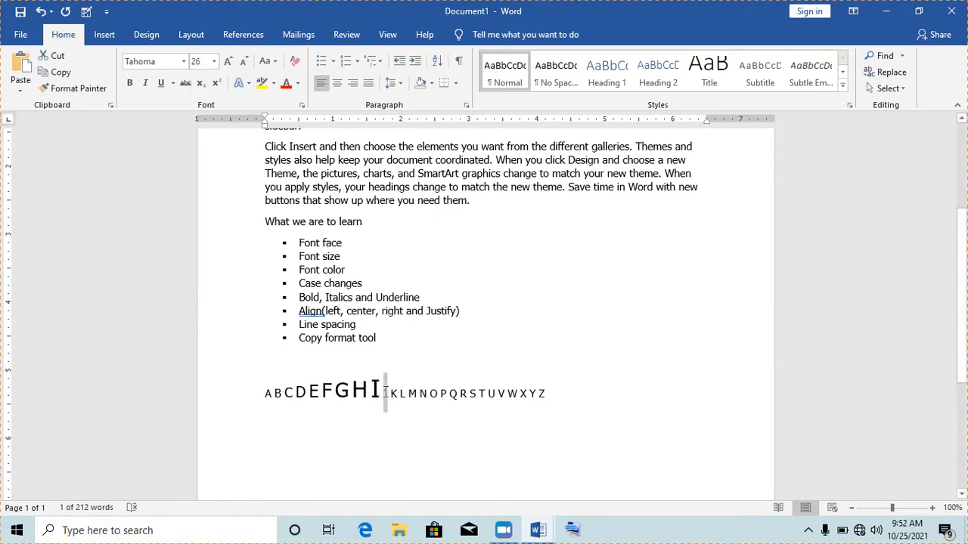
{"action": "left_click", "coordinate": [215, 62]}
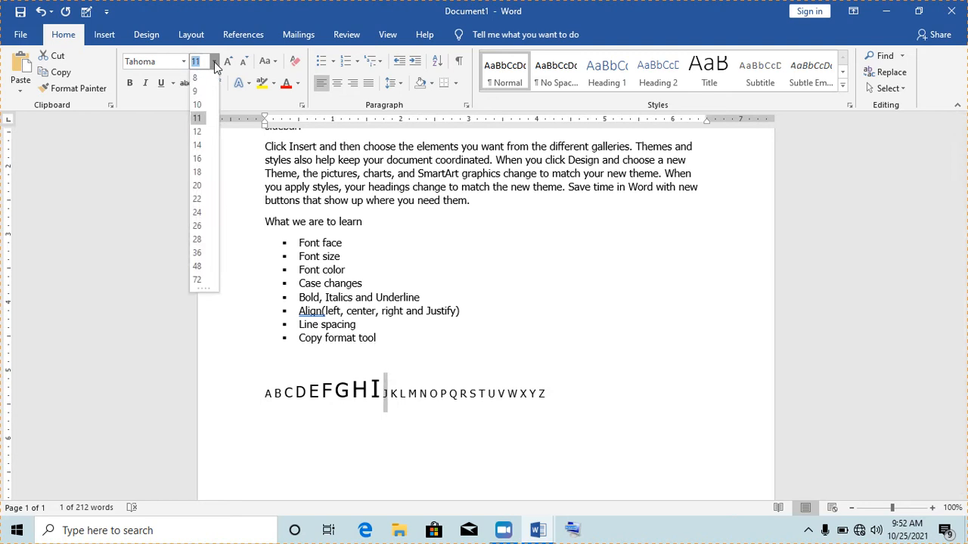
{"action": "left_click", "coordinate": [197, 239]}
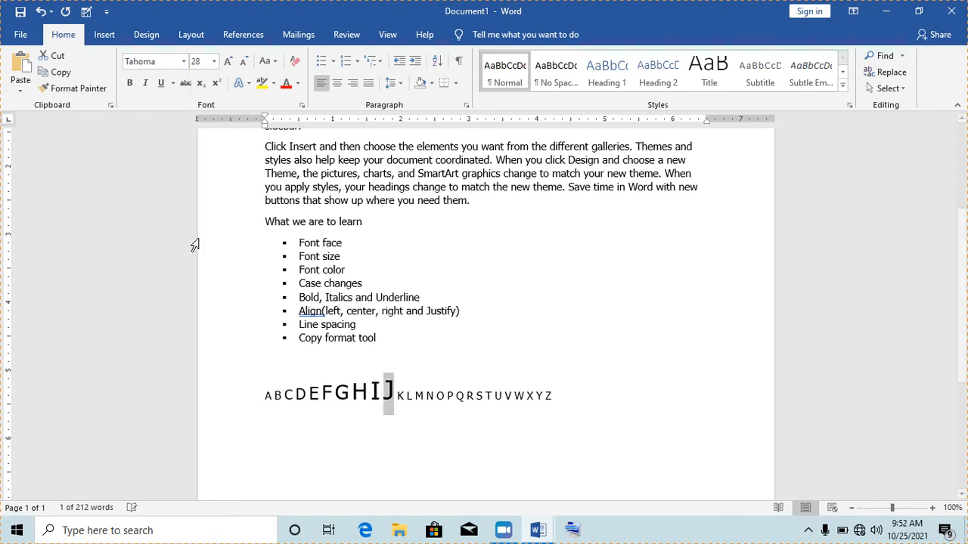
{"action": "left_click", "coordinate": [401, 396]}
{"action": "left_click_drag", "start_coordinate": [401, 395], "coordinate": [402, 401]}
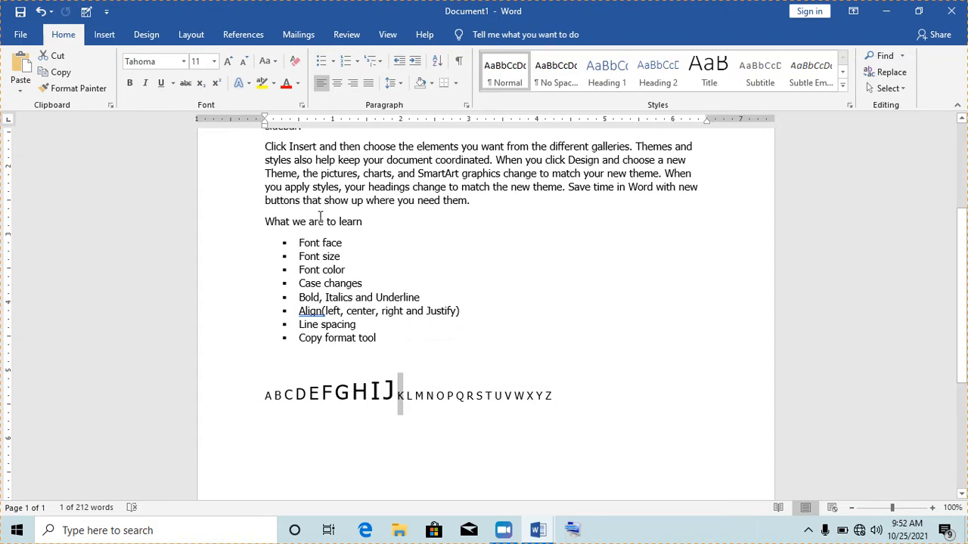
{"action": "left_click", "coordinate": [215, 62]}
{"action": "left_click", "coordinate": [215, 62]}
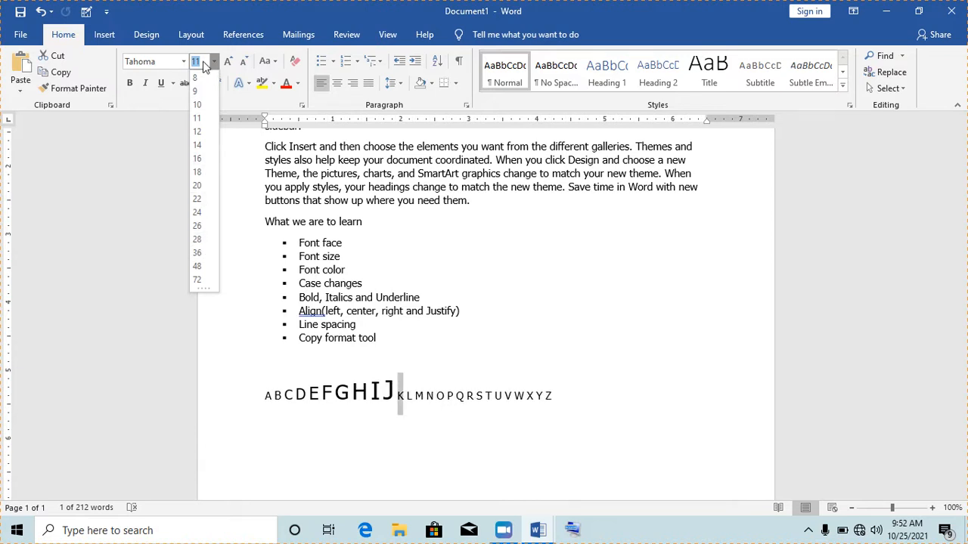
{"action": "left_click_drag", "start_coordinate": [204, 66], "coordinate": [194, 66]}
{"action": "type", "text": "30"}
{"action": "key", "text": "Return"}
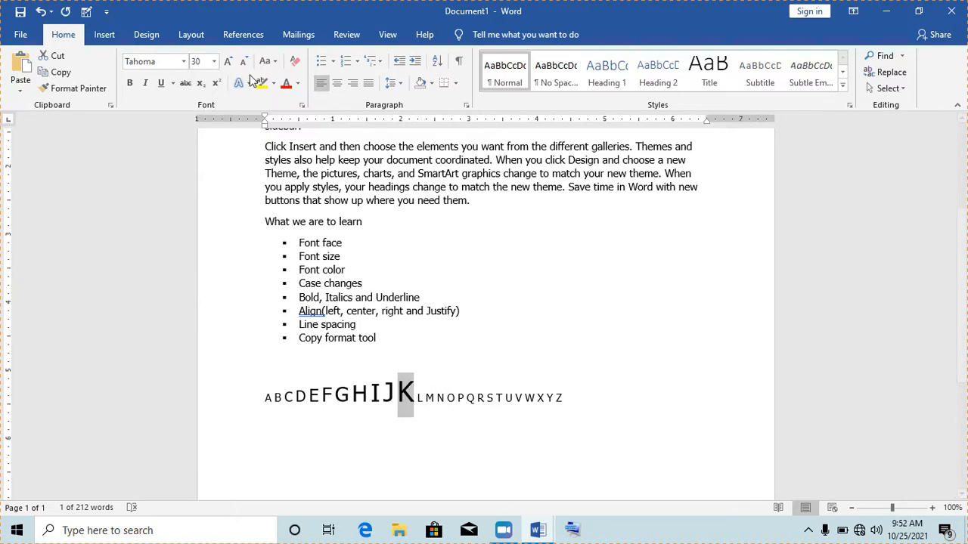
{"action": "left_click", "coordinate": [214, 61]}
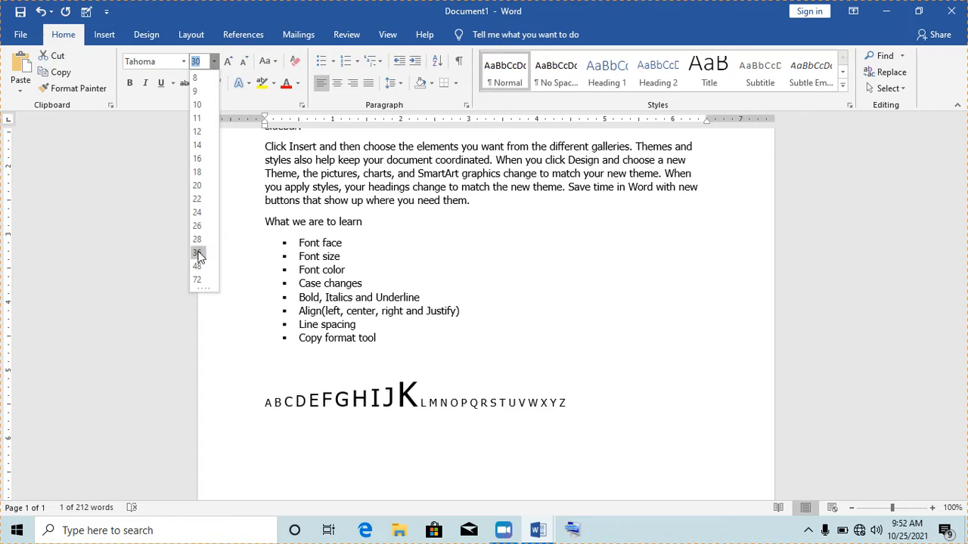
{"action": "left_click", "coordinate": [437, 408]}
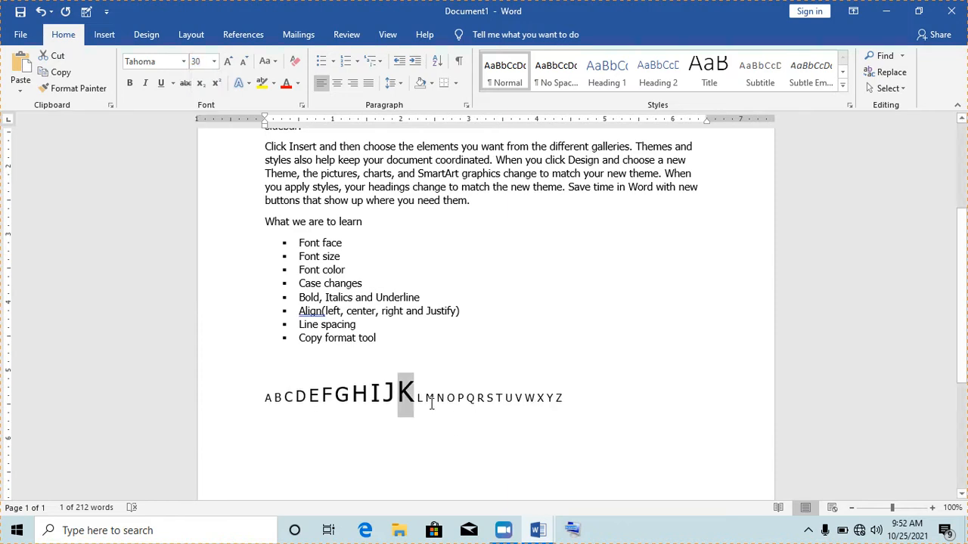
{"action": "left_click", "coordinate": [423, 402]}
{"action": "left_click_drag", "start_coordinate": [422, 401], "coordinate": [417, 399]}
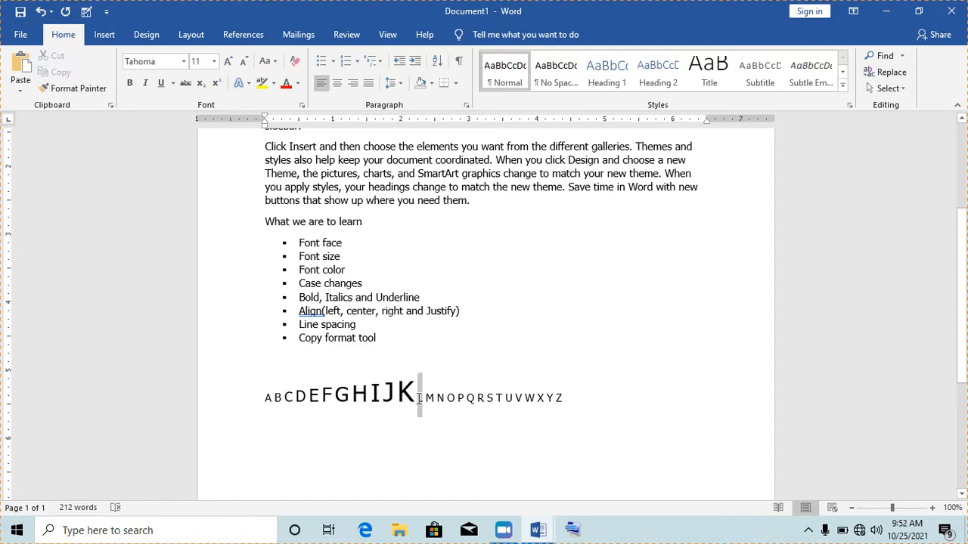
{"action": "left_click", "coordinate": [201, 65]}
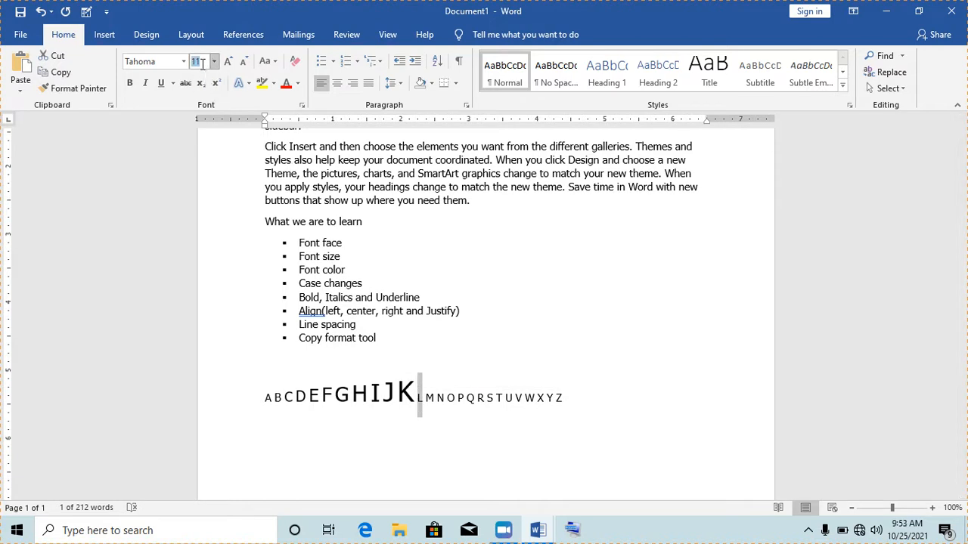
{"action": "type", "text": "32"}
{"action": "key", "text": "Return"}
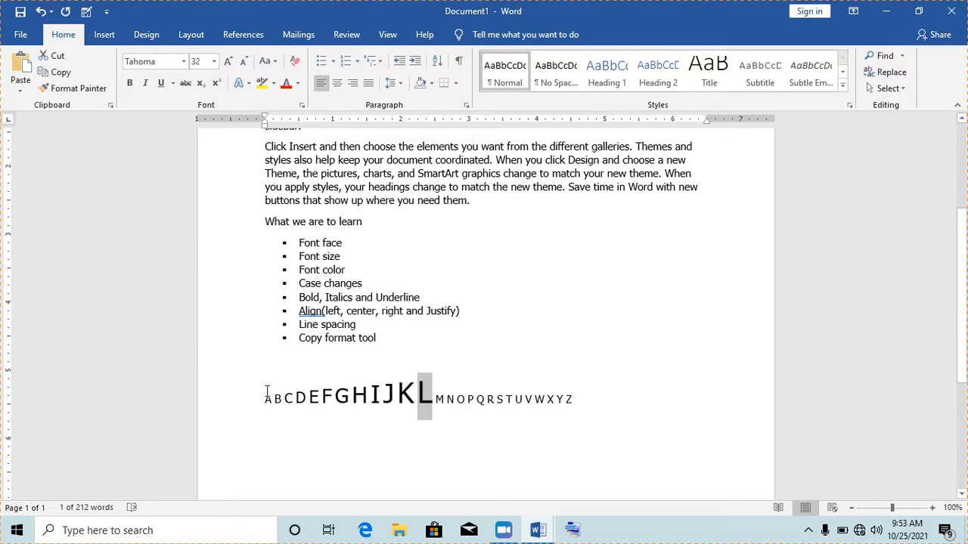
{"action": "left_click_drag", "start_coordinate": [261, 399], "coordinate": [436, 393]}
{"action": "left_click", "coordinate": [319, 325]}
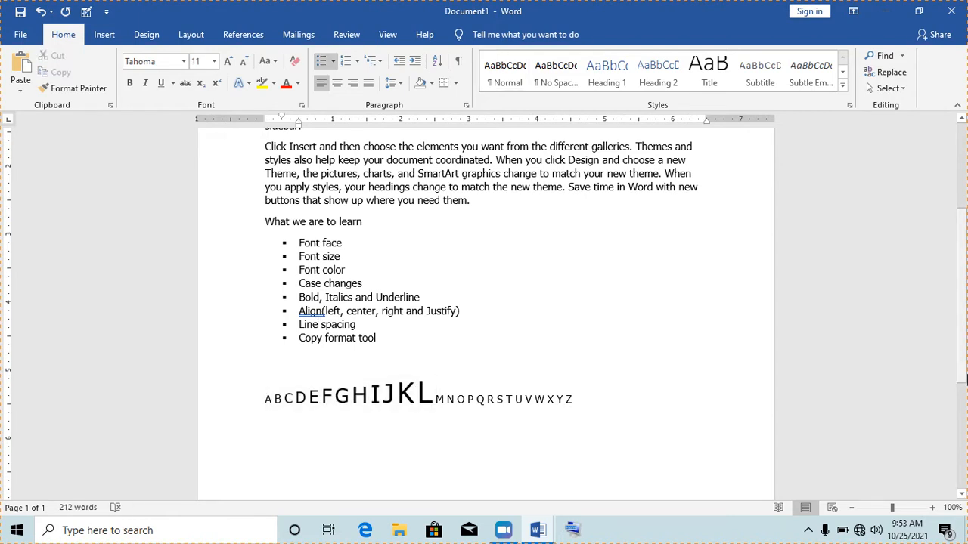
{"action": "left_click_drag", "start_coordinate": [964, 370], "coordinate": [965, 272]}
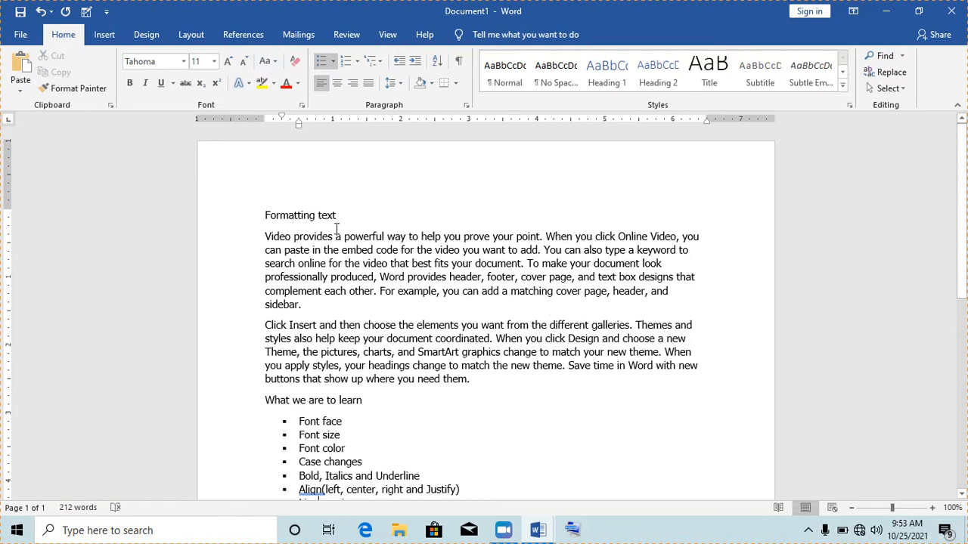
- Set the 'Formatting text' heading to 28 pt and check its size
{"action": "left_click", "coordinate": [308, 216]}
{"action": "left_click_drag", "start_coordinate": [342, 218], "coordinate": [267, 222]}
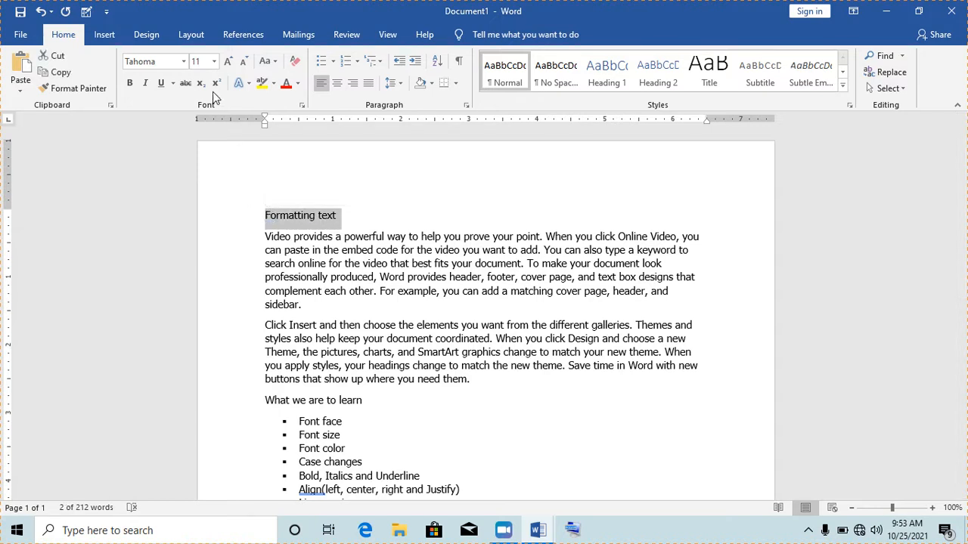
{"action": "left_click", "coordinate": [215, 61]}
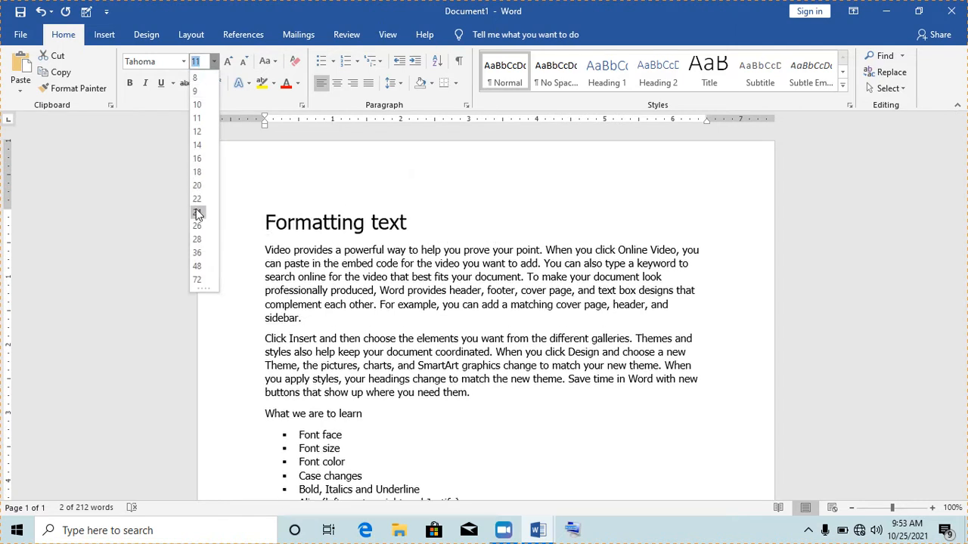
{"action": "left_click", "coordinate": [198, 239]}
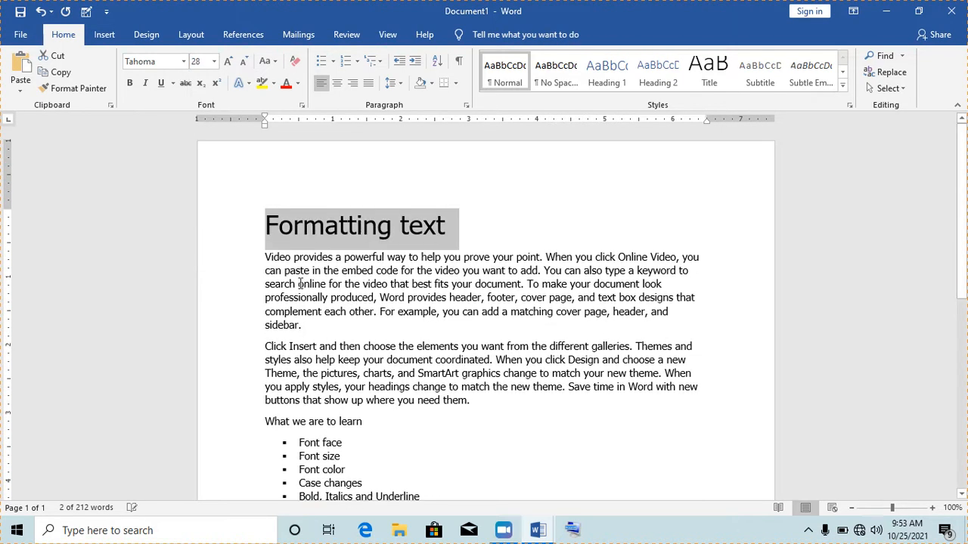
{"action": "left_click", "coordinate": [371, 301]}
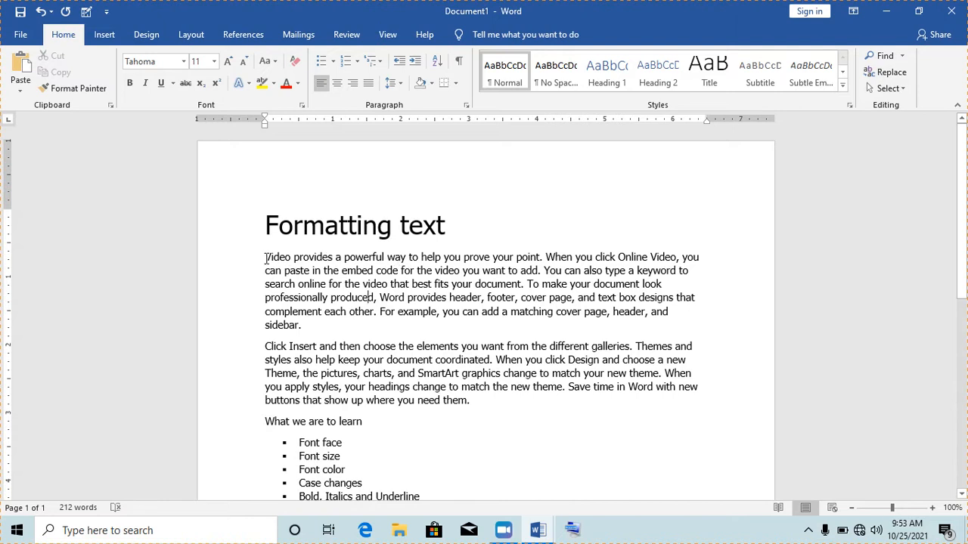
{"action": "left_click_drag", "start_coordinate": [266, 258], "coordinate": [308, 326]}
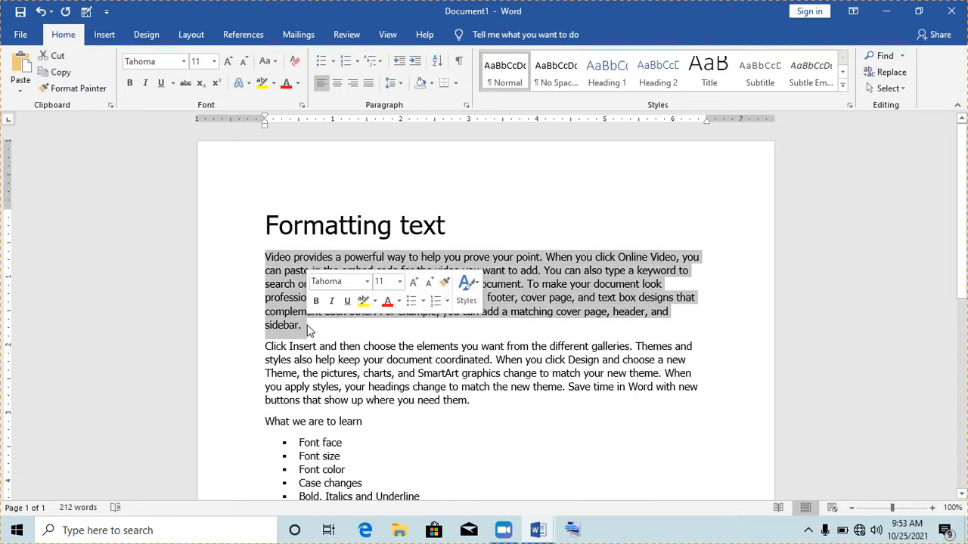
{"action": "left_click", "coordinate": [393, 326]}
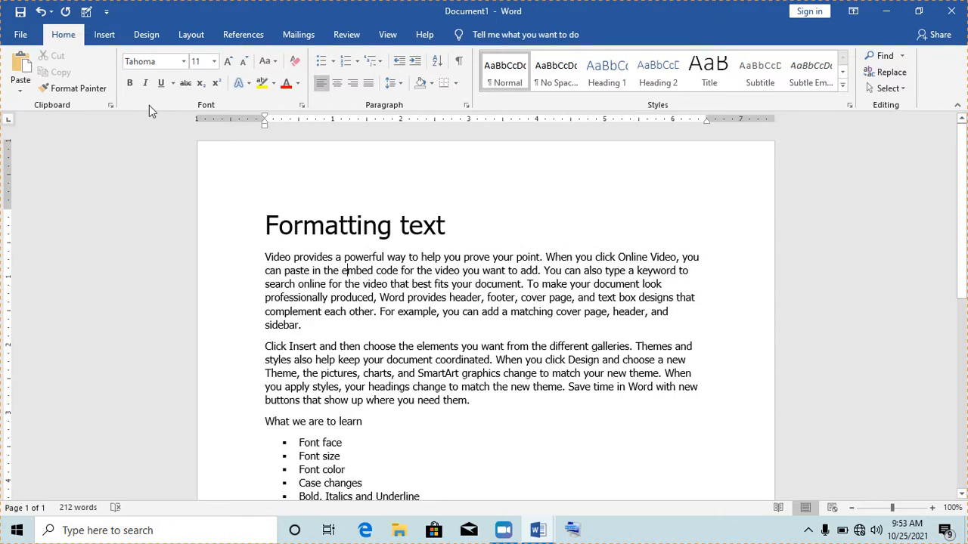
{"action": "left_click", "coordinate": [304, 226]}
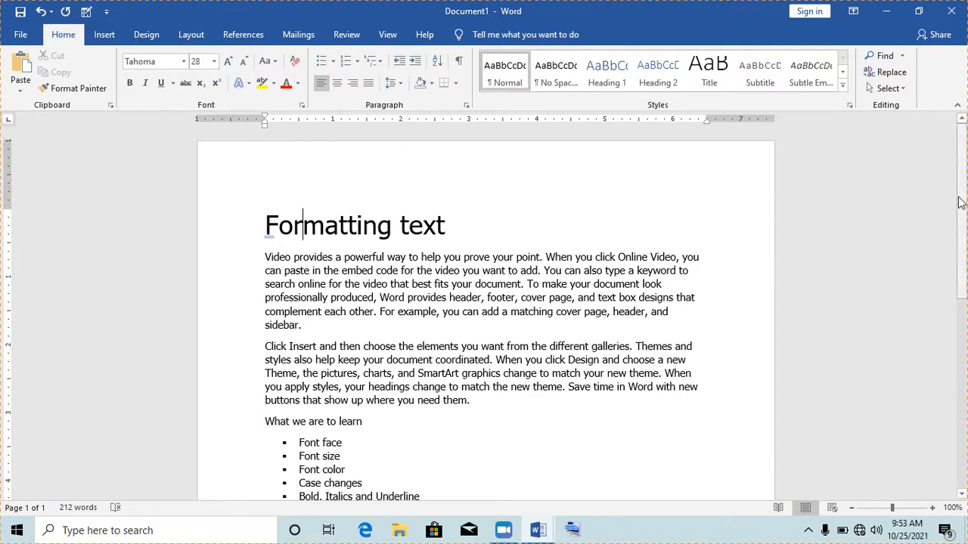
{"action": "mouse_move", "coordinate": [965, 176]}
{"action": "left_mouse_down"}
{"action": "mouse_move", "coordinate": [966, 204]}
{"action": "mouse_move", "coordinate": [966, 187]}
{"action": "left_mouse_up"}
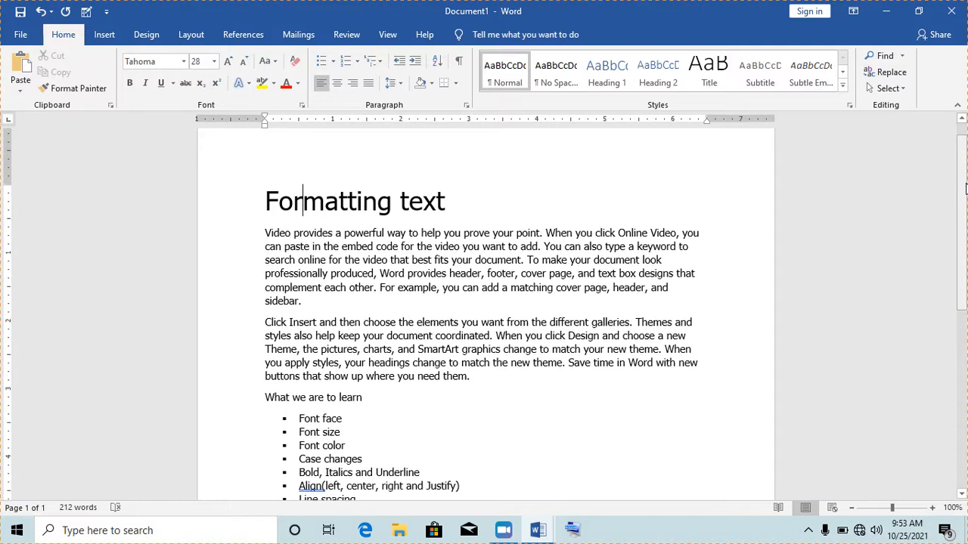
{"action": "left_click", "coordinate": [303, 201]}
{"action": "scroll", "coordinate": [439, 212], "scroll_direction": "up", "scroll_amount": 1}
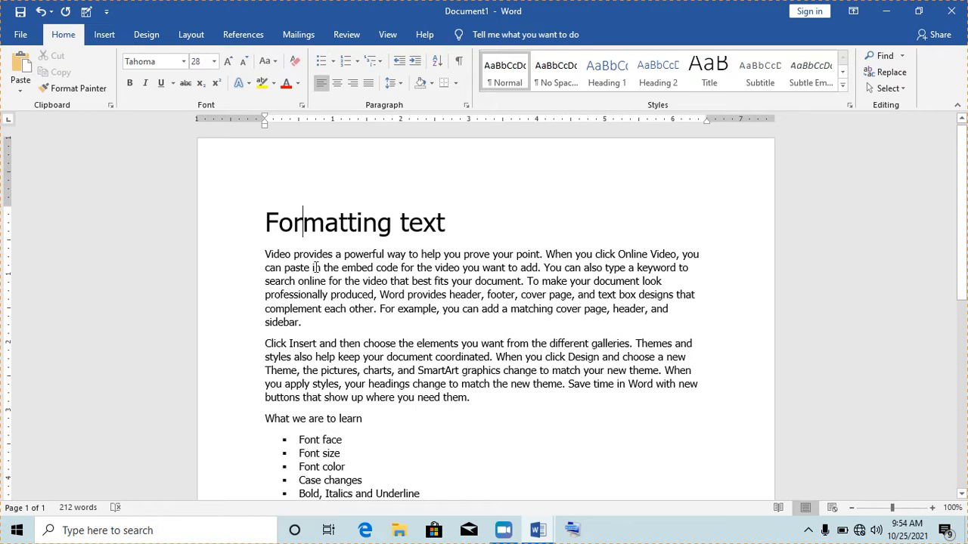
- Color the paragraph beginning 'Video provides' Red from the Standard Colors
{"action": "left_click_drag", "start_coordinate": [265, 254], "coordinate": [311, 327]}
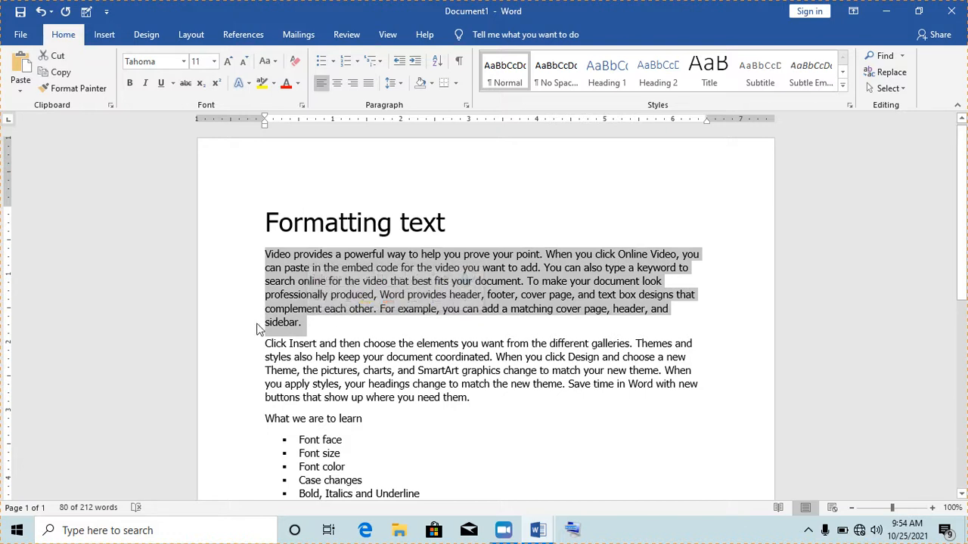
{"action": "left_click", "coordinate": [266, 263]}
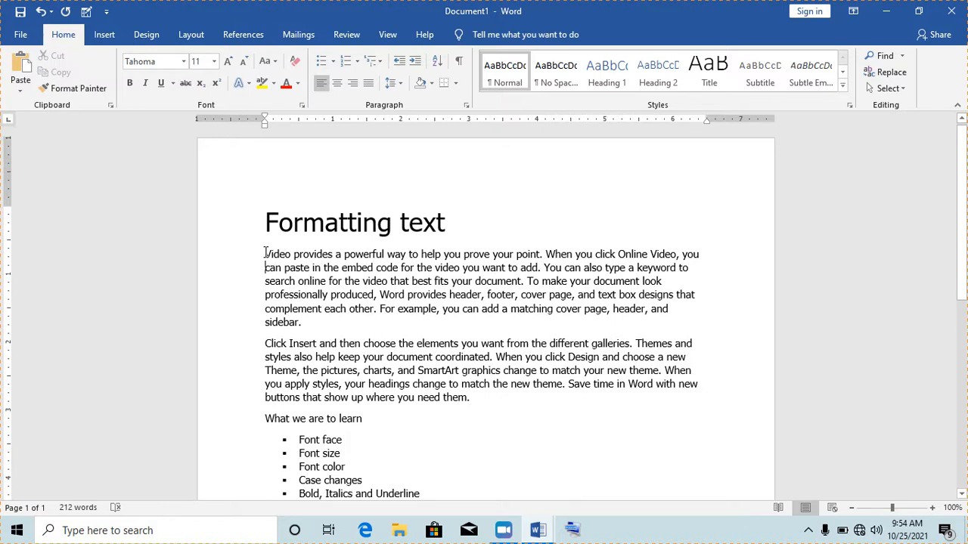
{"action": "left_click_drag", "start_coordinate": [266, 256], "coordinate": [304, 323]}
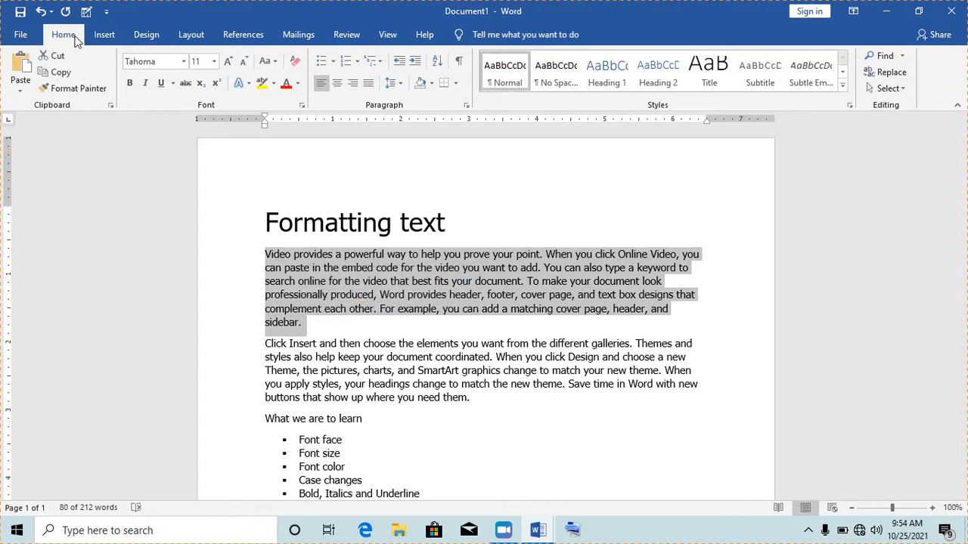
{"action": "left_click", "coordinate": [299, 90]}
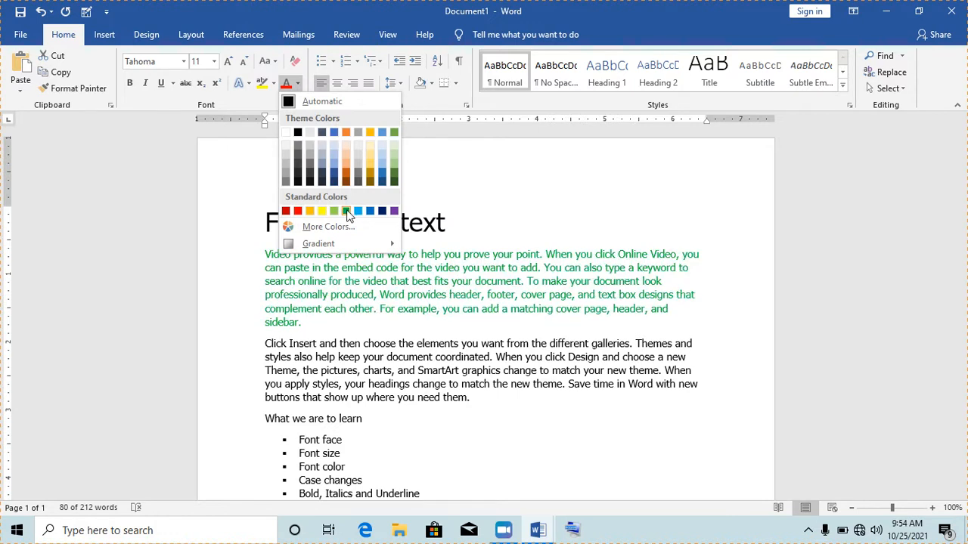
{"action": "left_click", "coordinate": [297, 211]}
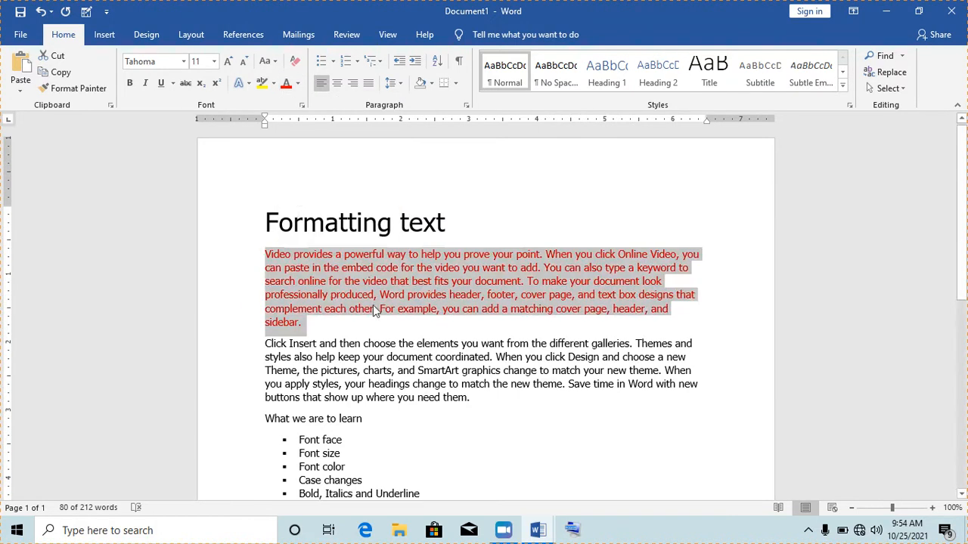
{"action": "left_click", "coordinate": [394, 345]}
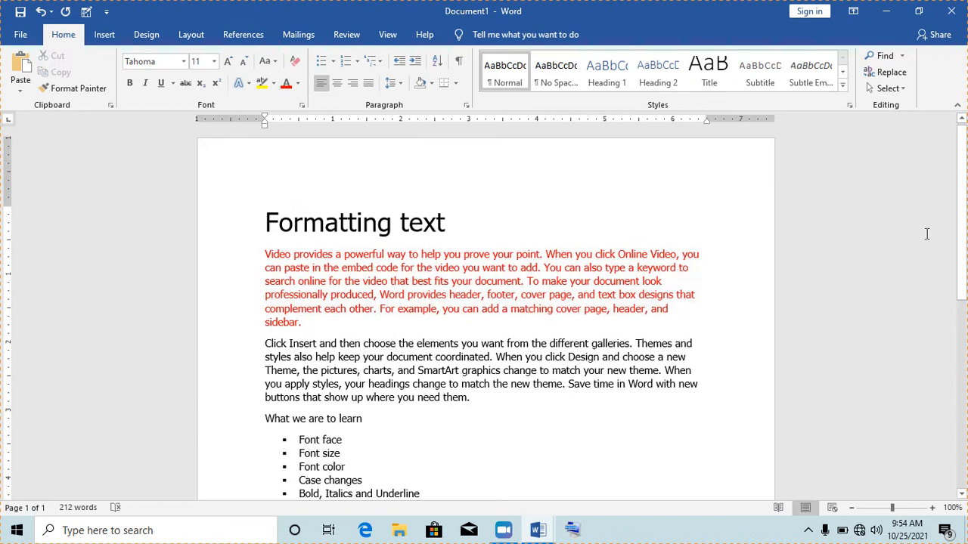
{"action": "left_click_drag", "start_coordinate": [960, 199], "coordinate": [960, 216]}
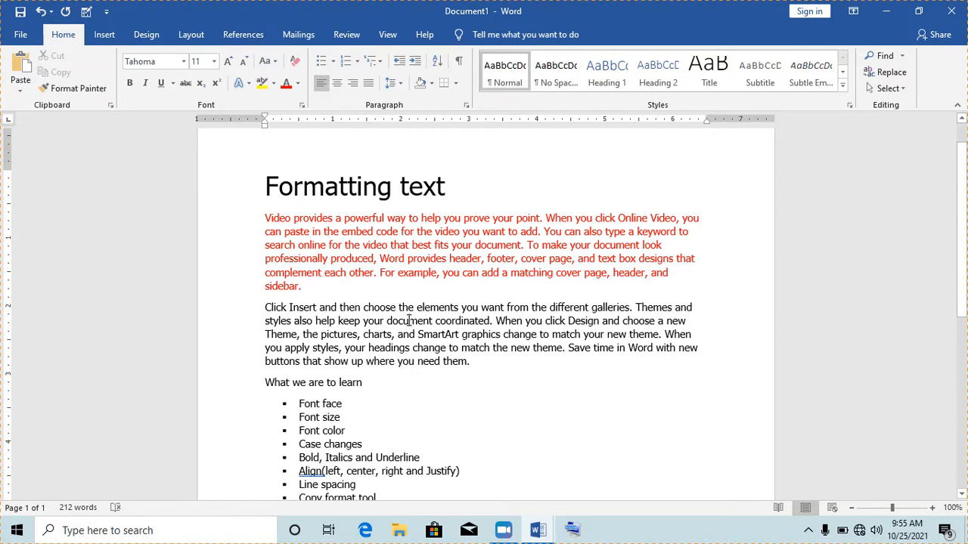
{"action": "triple_click", "coordinate": [409, 321]}
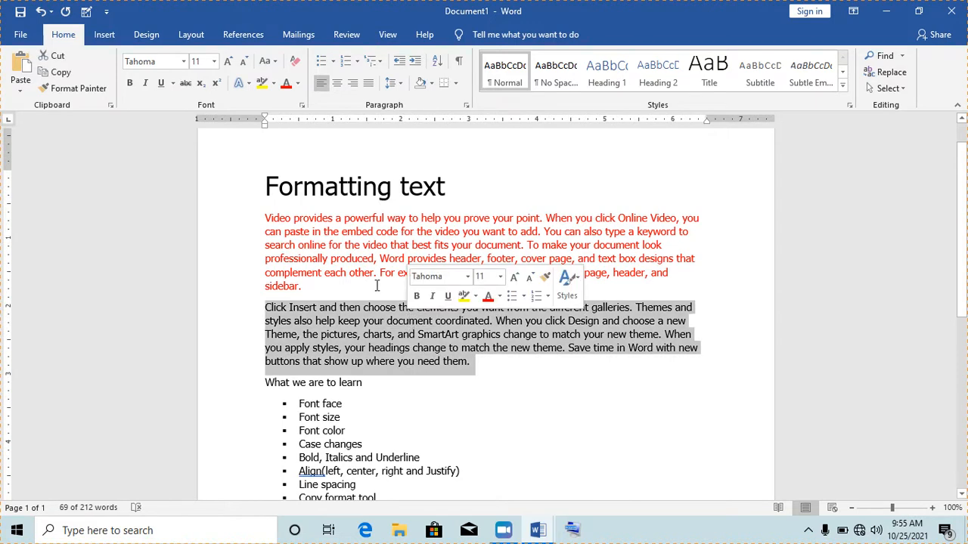
- Color the paragraph beginning 'Click Insert' Dark Blue from the Standard Colors
{"action": "left_click", "coordinate": [299, 85]}
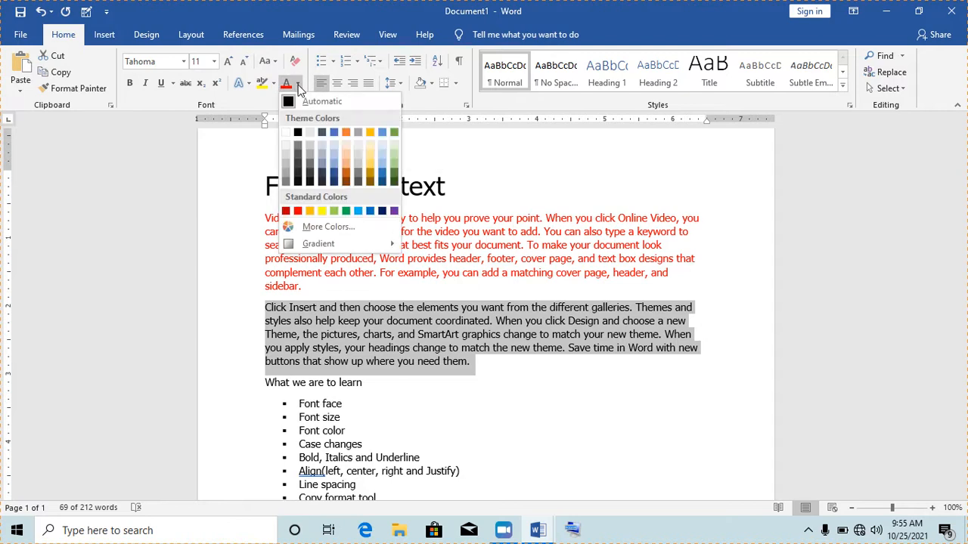
{"action": "left_click", "coordinate": [381, 216]}
{"action": "left_click", "coordinate": [409, 325]}
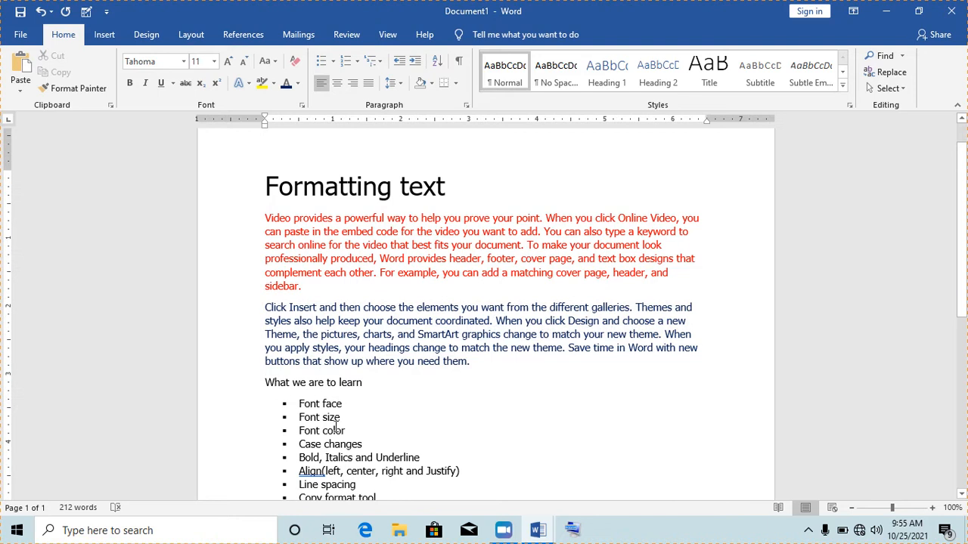
{"action": "left_click_drag", "start_coordinate": [295, 199], "coordinate": [392, 198]}
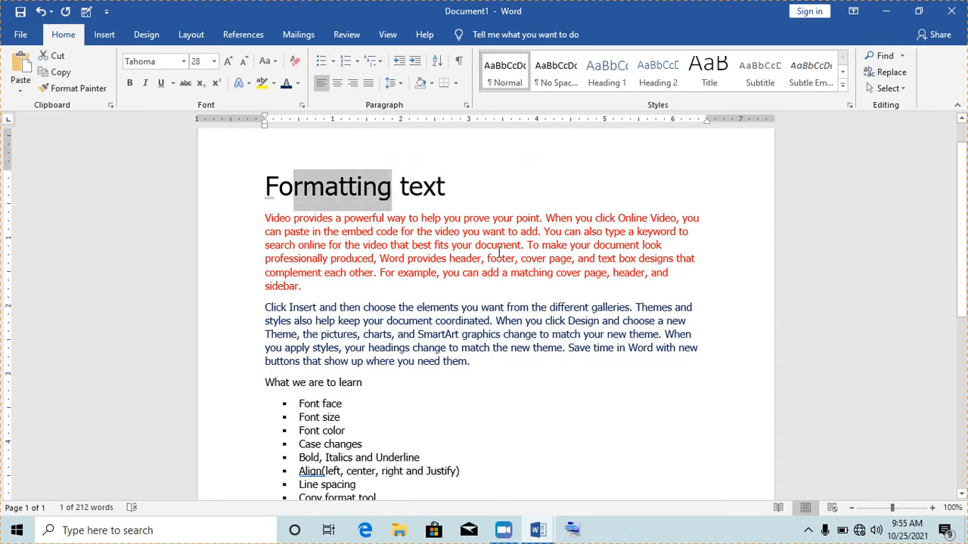
{"action": "left_click", "coordinate": [478, 308]}
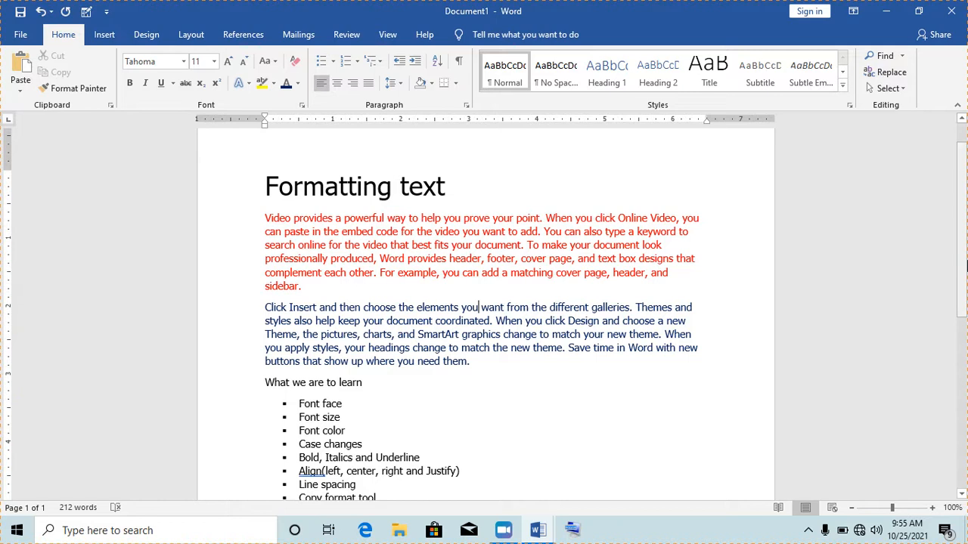
{"action": "scroll", "coordinate": [964, 215], "scroll_direction": "up", "scroll_amount": 1}
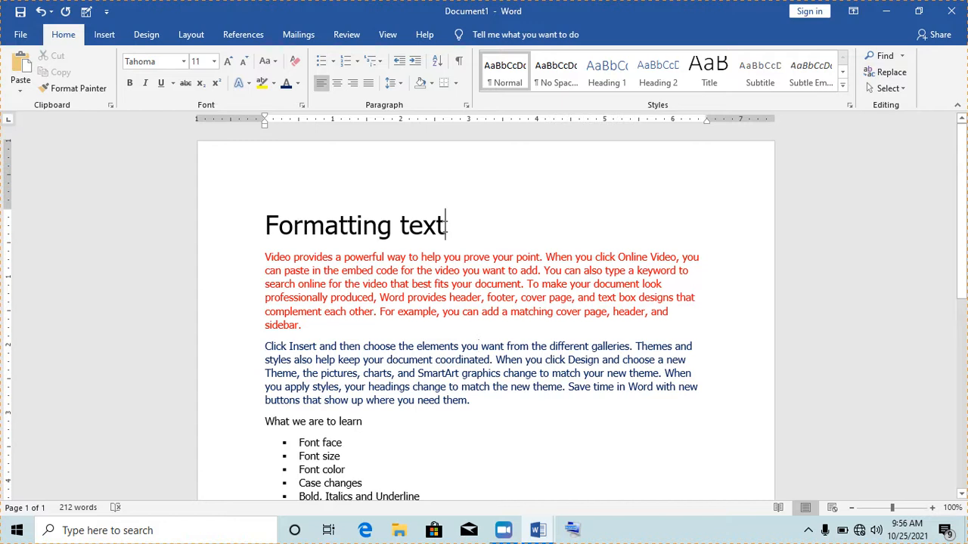
- Convert the 'Formatting text' title to UPPERCASE with Change Case
{"action": "left_click_drag", "start_coordinate": [447, 225], "coordinate": [264, 226]}
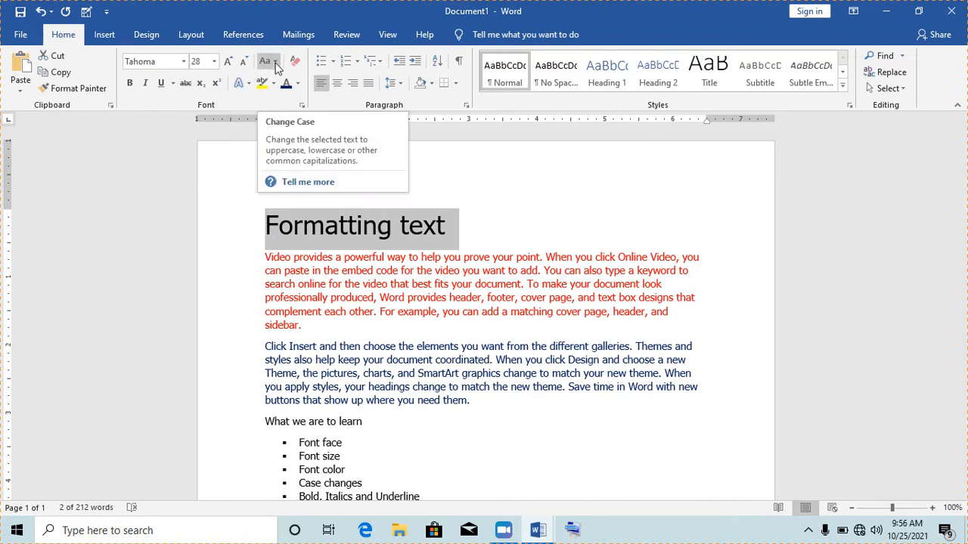
{"action": "left_click", "coordinate": [276, 65]}
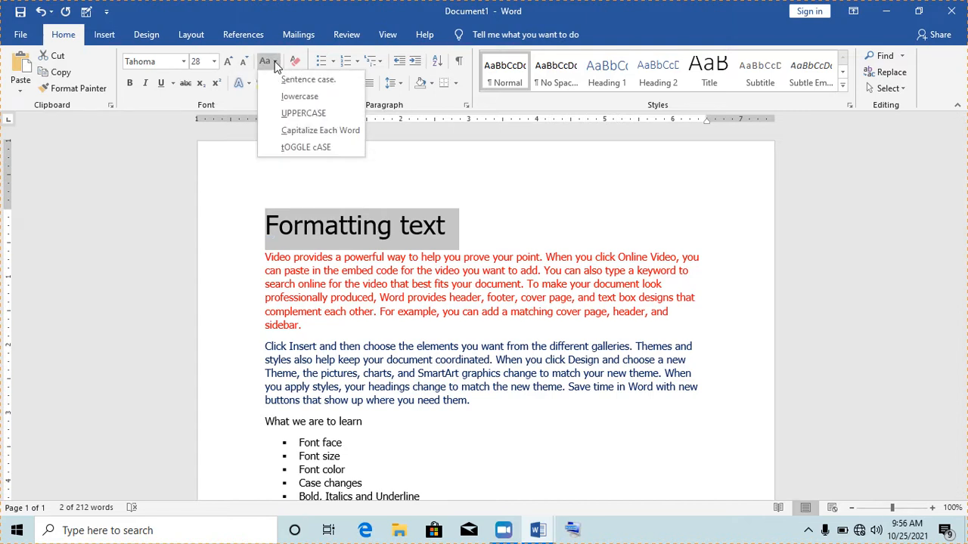
{"action": "left_click", "coordinate": [303, 114]}
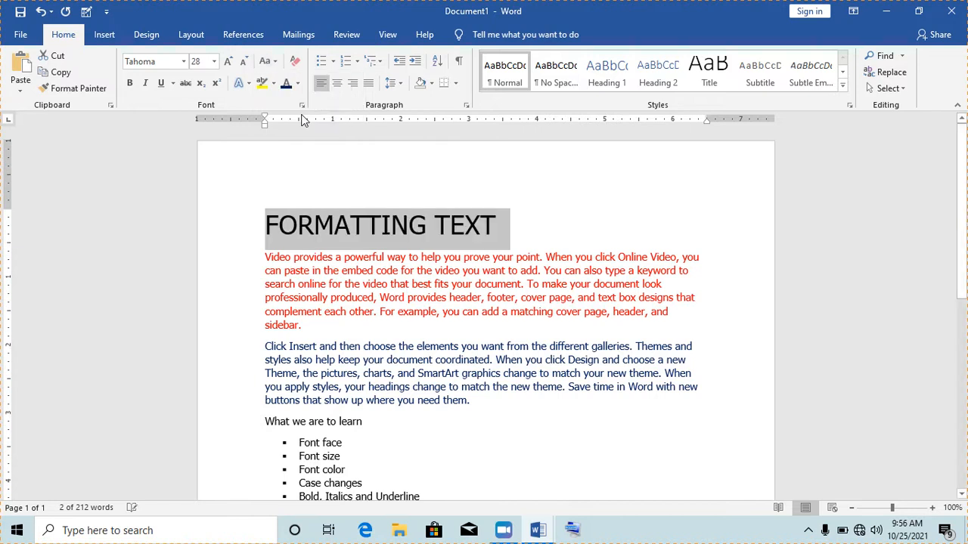
{"action": "left_click", "coordinate": [371, 236]}
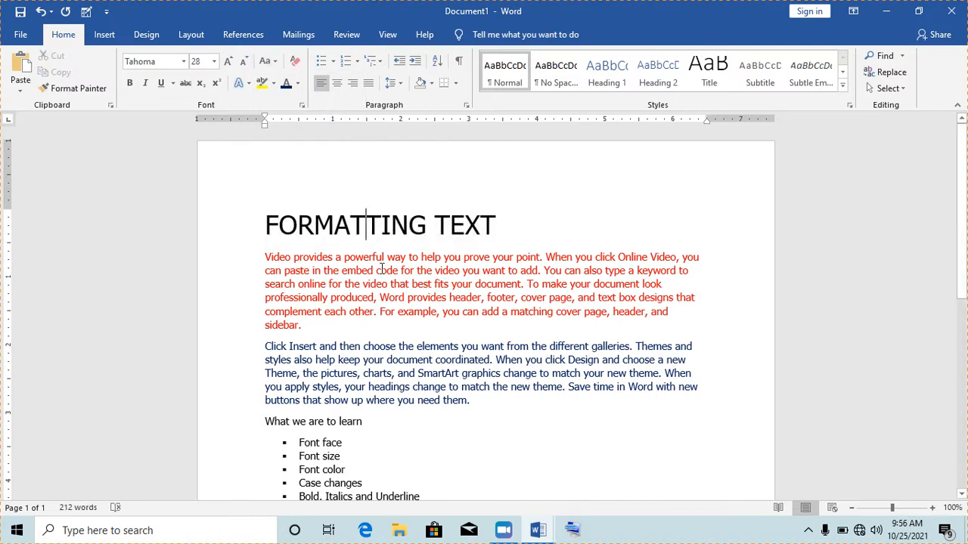
- Try lowercase on the title, then restore it to UPPERCASE as FORMATTING TEXT
{"action": "left_click_drag", "start_coordinate": [503, 227], "coordinate": [295, 234]}
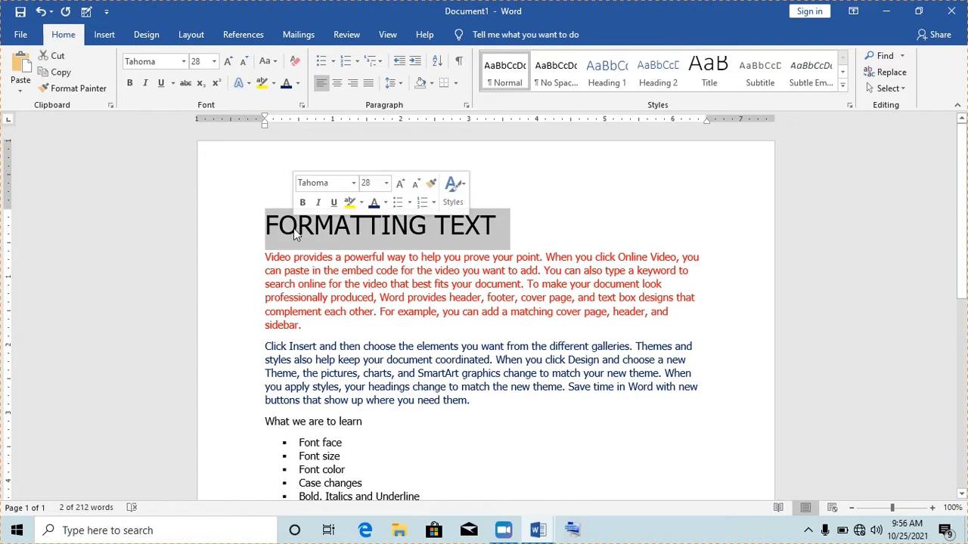
{"action": "left_click", "coordinate": [275, 62]}
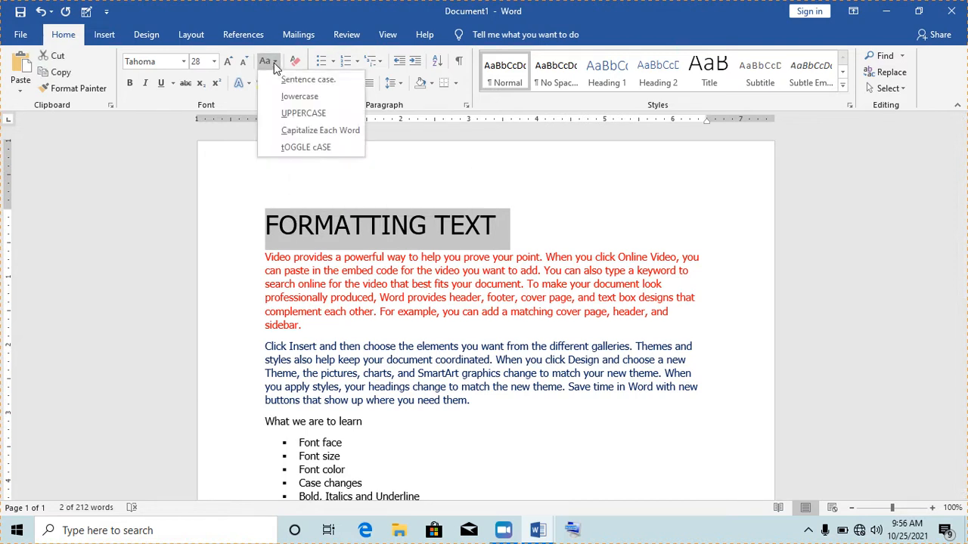
{"action": "left_click", "coordinate": [300, 97]}
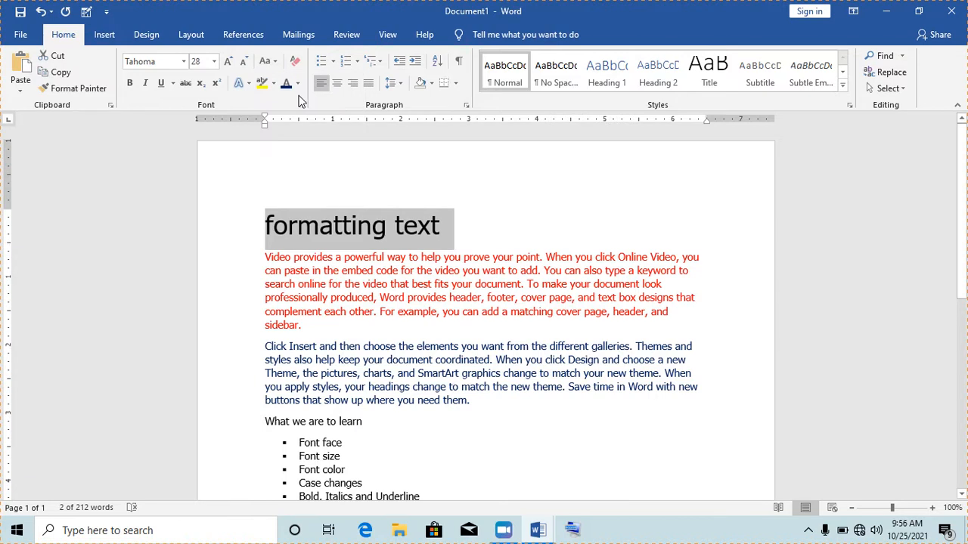
{"action": "left_click", "coordinate": [275, 63]}
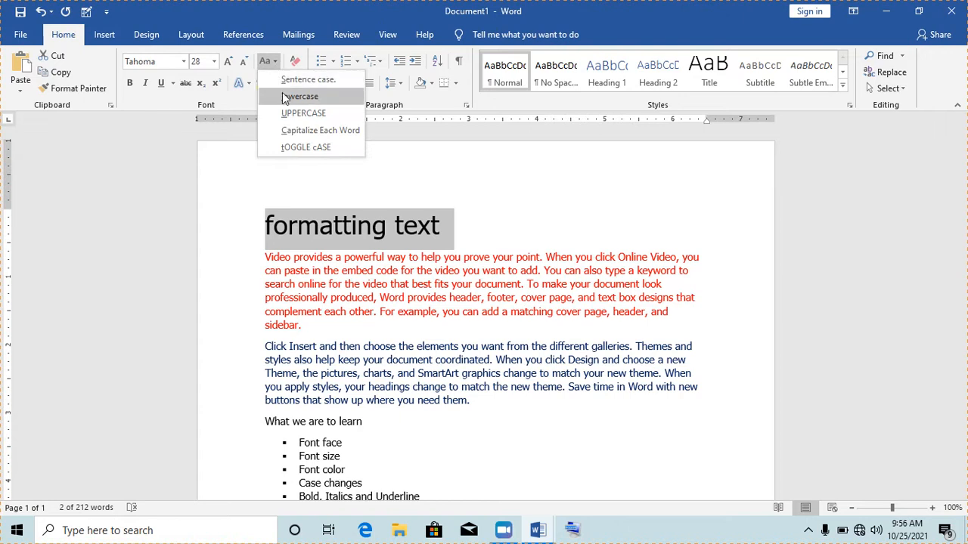
{"action": "left_click", "coordinate": [302, 113]}
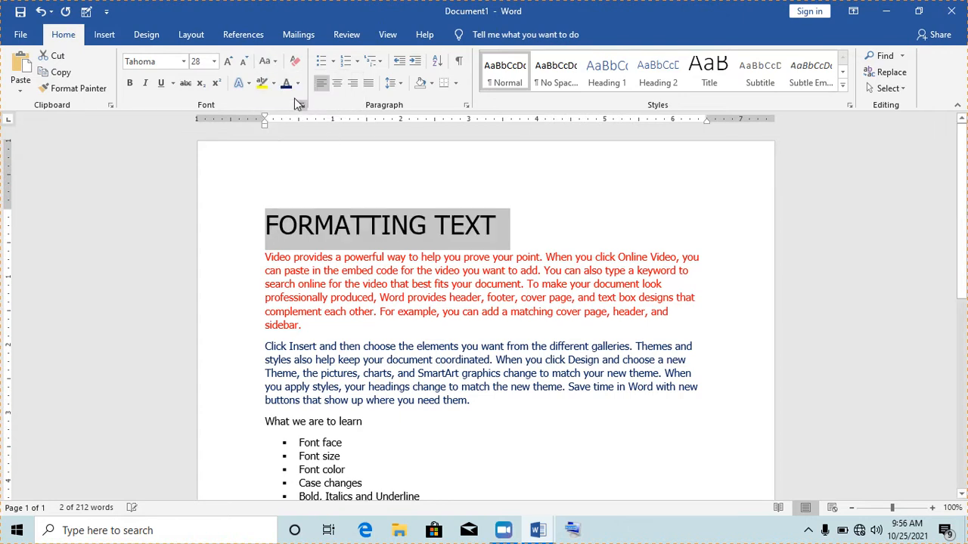
{"action": "left_click", "coordinate": [273, 64]}
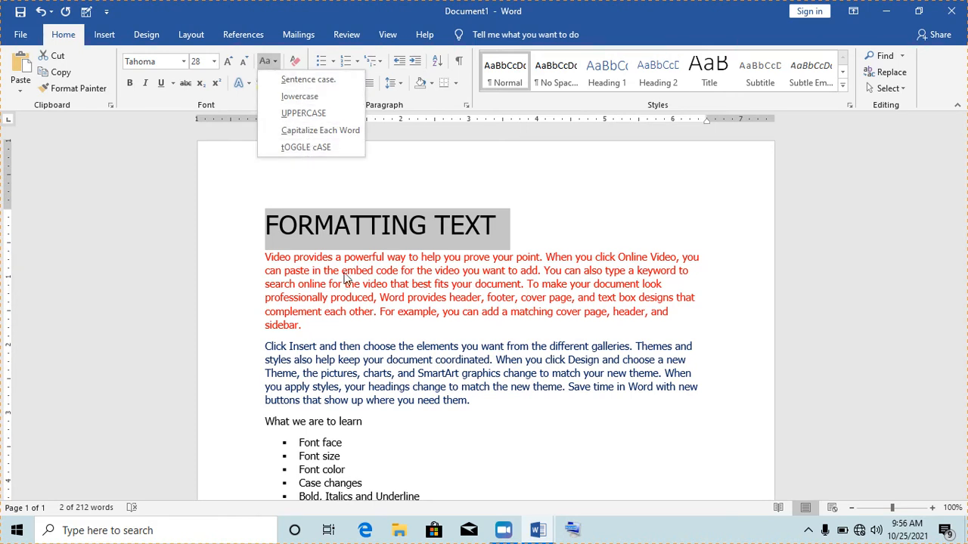
{"action": "left_click", "coordinate": [415, 450]}
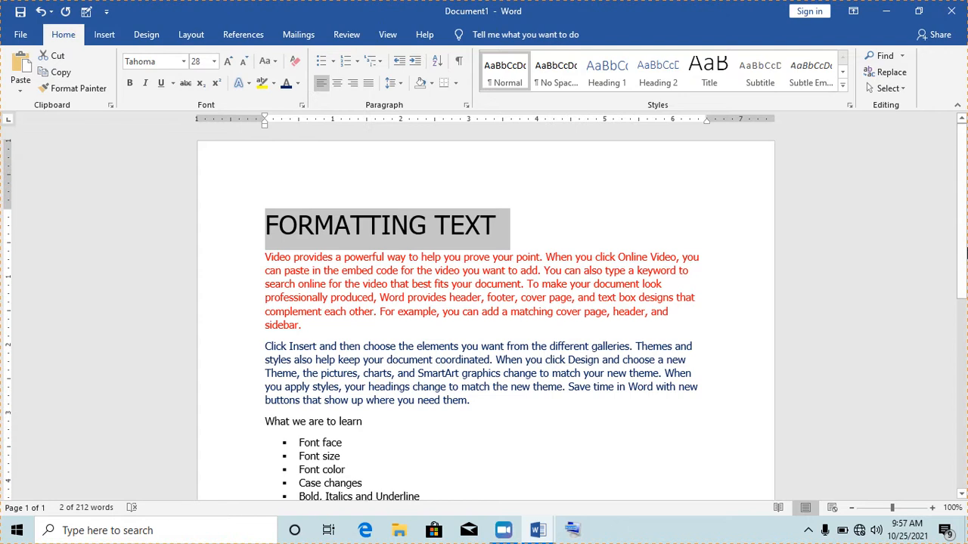
- Insert a blank line beneath the graduated alphabet line for the practice sentences
{"action": "scroll", "coordinate": [962, 282], "scroll_direction": "down", "scroll_amount": 1}
{"action": "scroll", "coordinate": [965, 284], "scroll_direction": "down", "scroll_amount": 3}
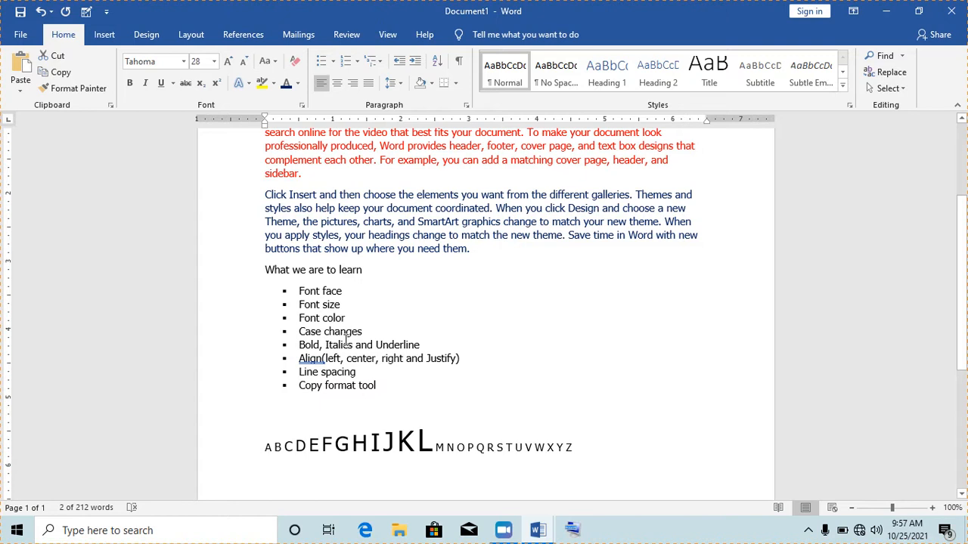
{"action": "left_click_drag", "start_coordinate": [426, 345], "coordinate": [301, 350]}
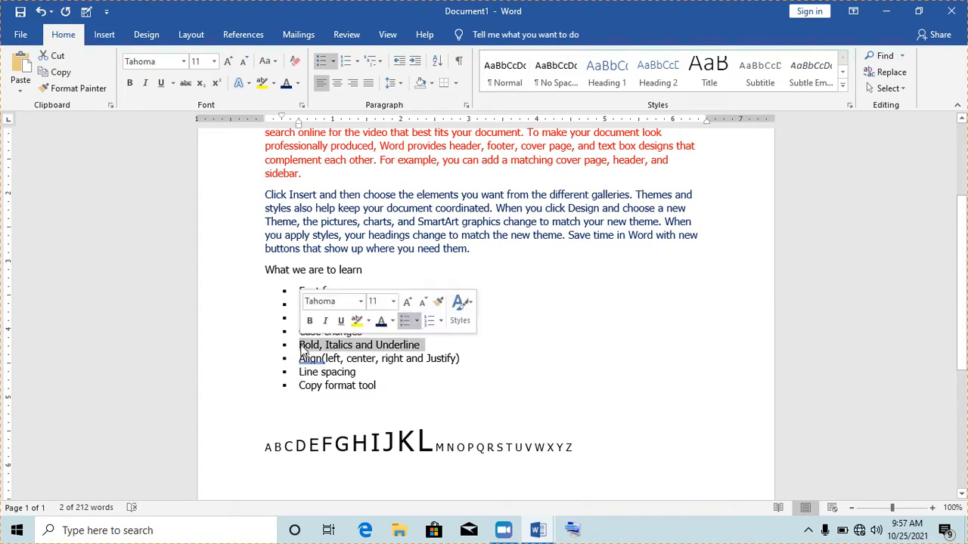
{"action": "left_click", "coordinate": [345, 346]}
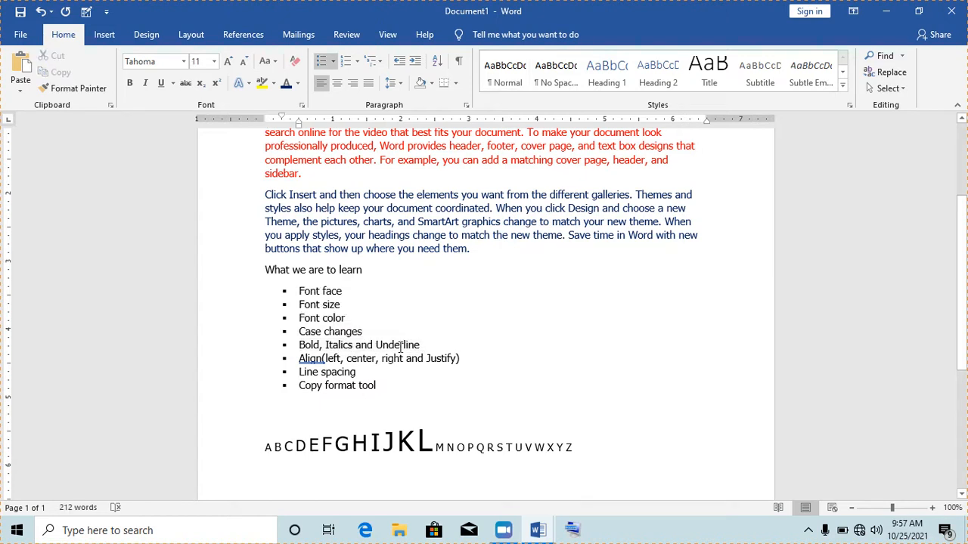
{"action": "left_click_drag", "start_coordinate": [965, 286], "coordinate": [965, 317]}
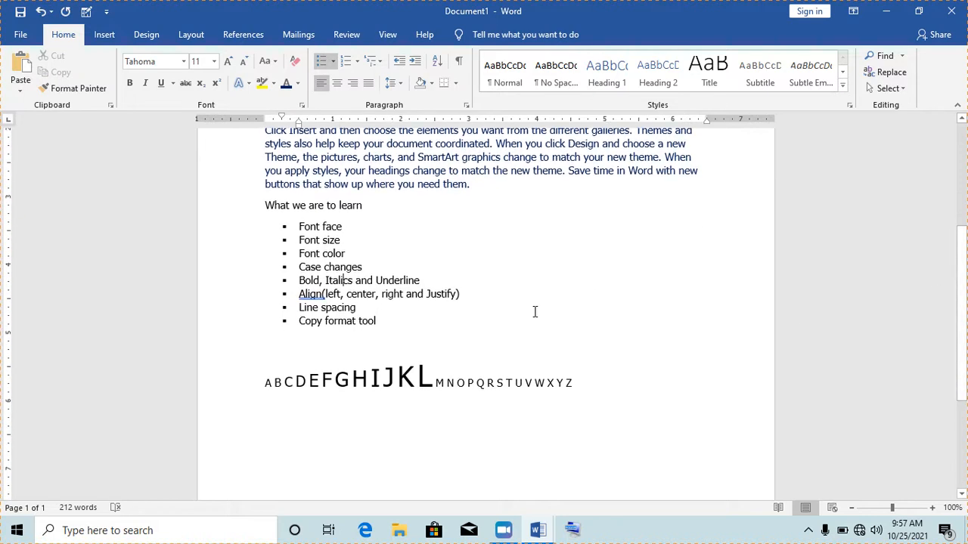
{"action": "left_click", "coordinate": [274, 422]}
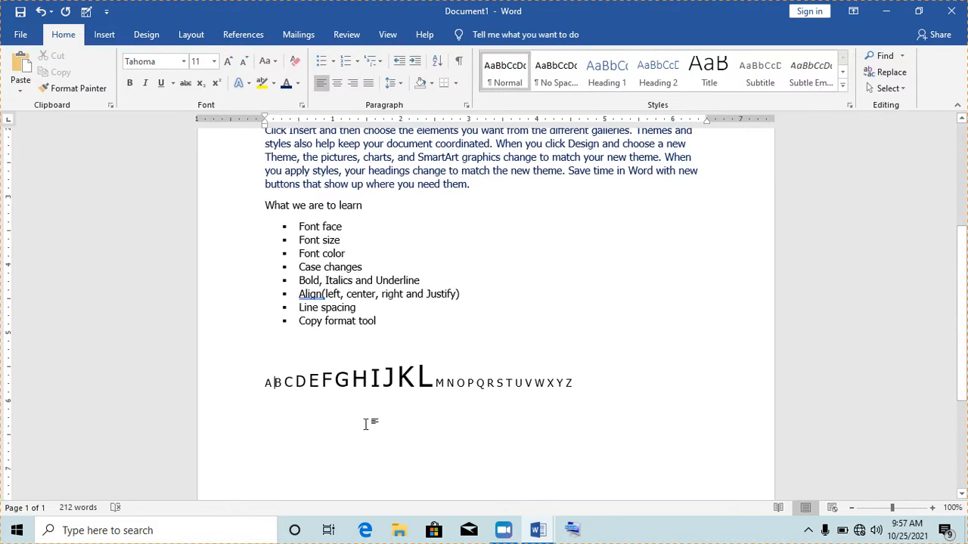
{"action": "key", "text": "Return"}
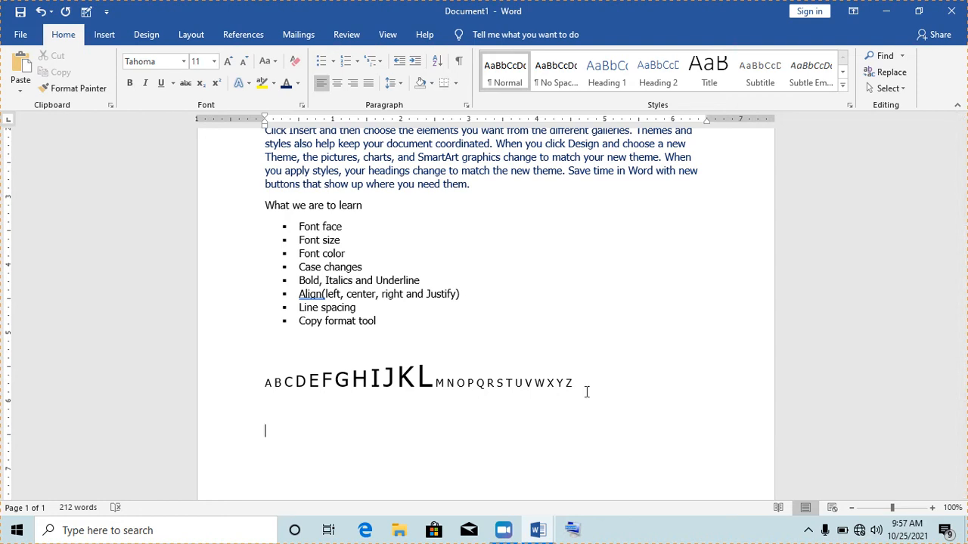
- Type the lines 'I will learn how to bold text', '…italicise…' and '…underline text'
{"action": "type", "text": "Th"}
{"action": "type", "text": "I"}
{"action": "key", "text": "BackSpace"}
{"action": "key", "text": "BackSpace"}
{"action": "type", "text": "I will learn how to "}
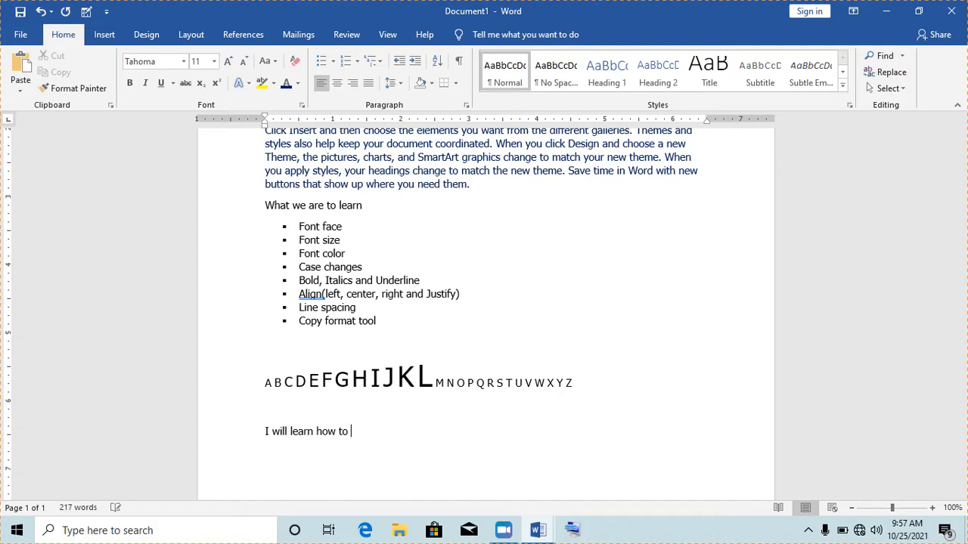
{"action": "type", "text": "bold"}
{"action": "type", "text": " te"}
{"action": "type", "text": "xt"}
{"action": "type", "text": "I will le"}
{"action": "type", "text": "arn h"}
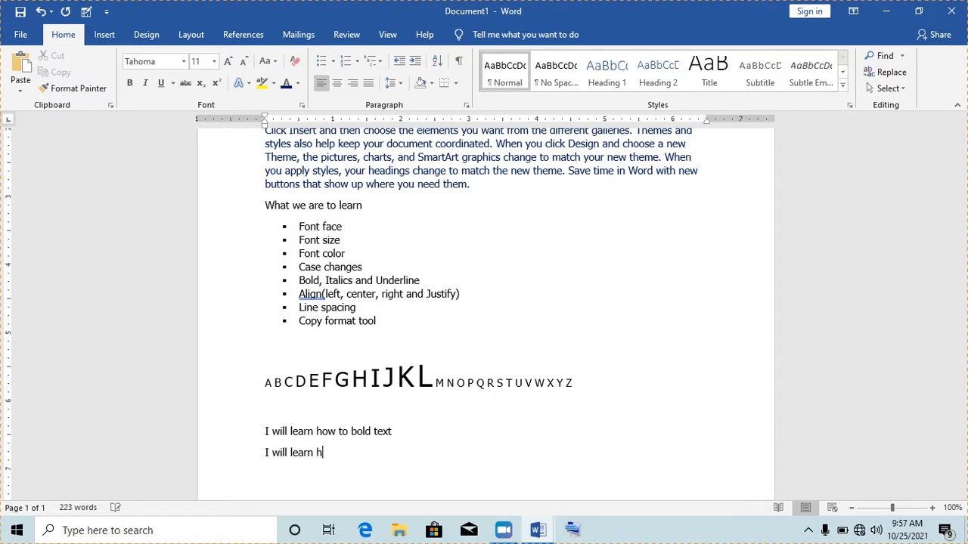
{"action": "type", "text": "ow to "}
{"action": "type", "text": "italicise"}
{"action": "type", "text": "w"}
{"action": "type", "text": "ill lea"}
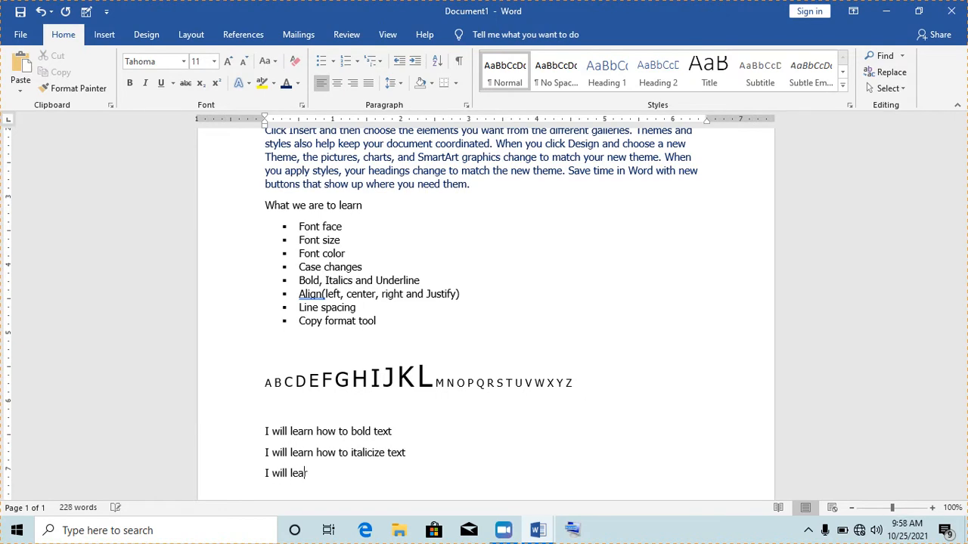
{"action": "type", "text": "rn how to underl"}
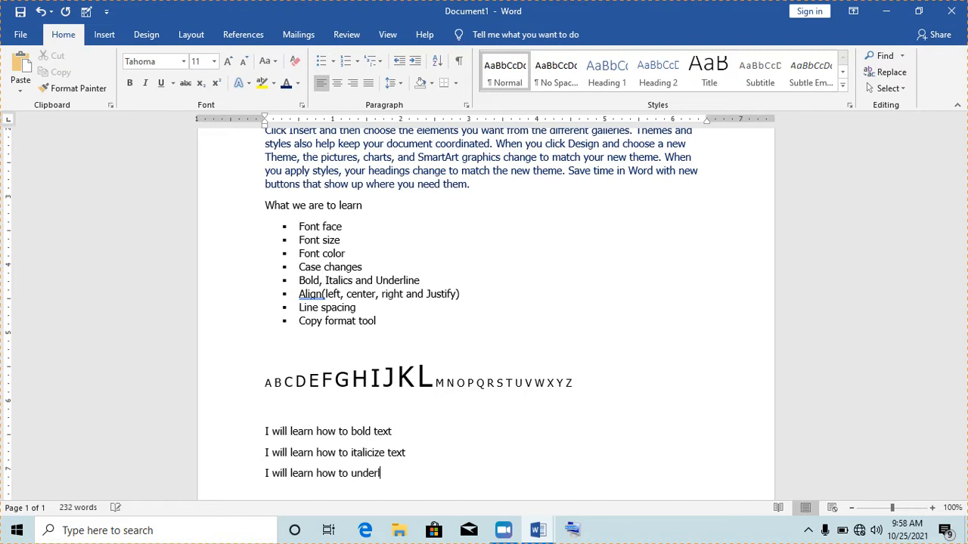
{"action": "type", "text": "ine text"}
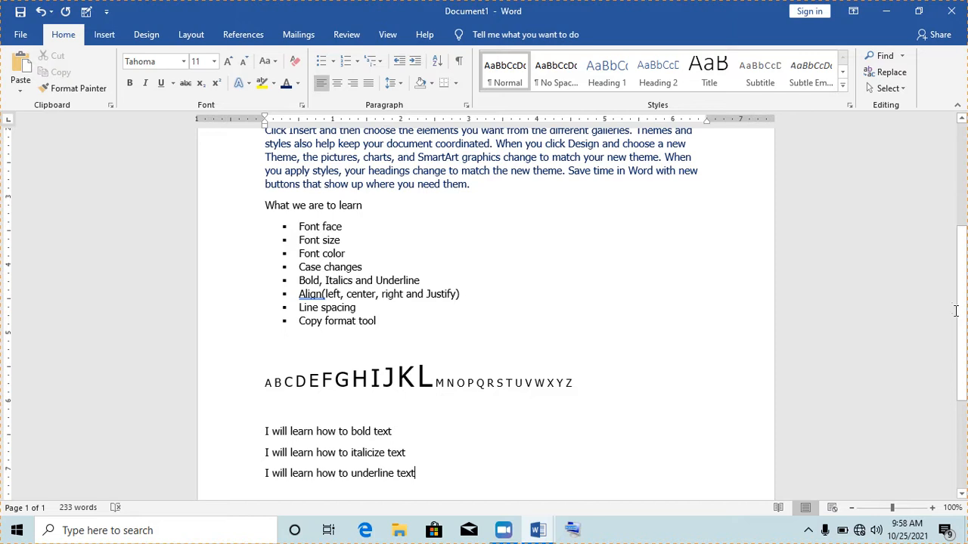
{"action": "mouse_move", "coordinate": [962, 301]}
{"action": "left_mouse_down"}
{"action": "mouse_move", "coordinate": [961, 360]}
{"action": "mouse_move", "coordinate": [959, 315]}
{"action": "left_mouse_up"}
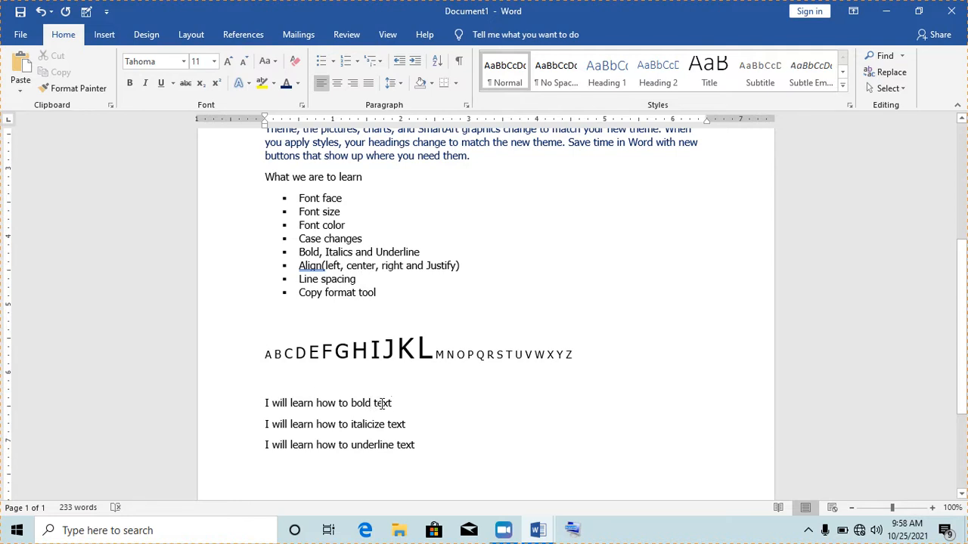
- Make 'I will learn how to bold text' bold, toggling bold off and on once
{"action": "left_click_drag", "start_coordinate": [265, 403], "coordinate": [391, 403]}
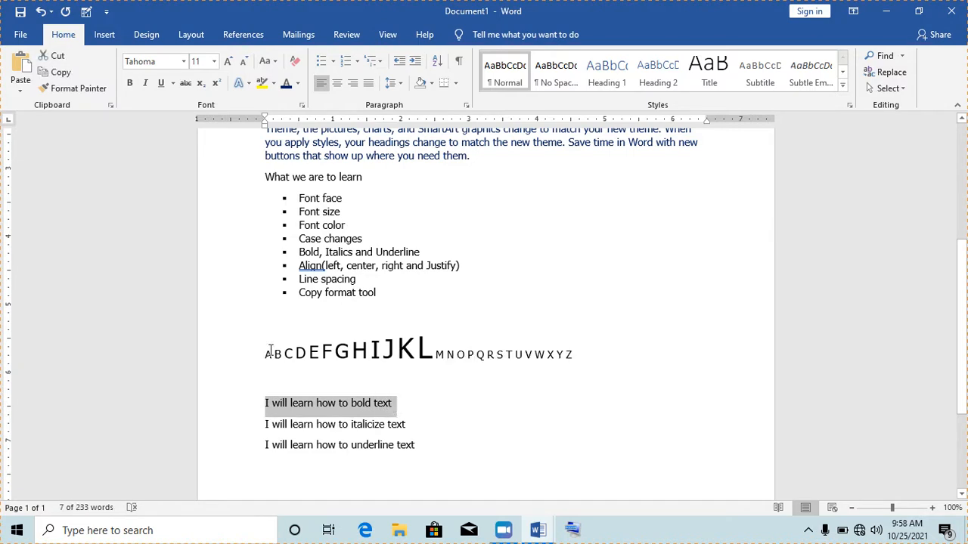
{"action": "left_click", "coordinate": [130, 83]}
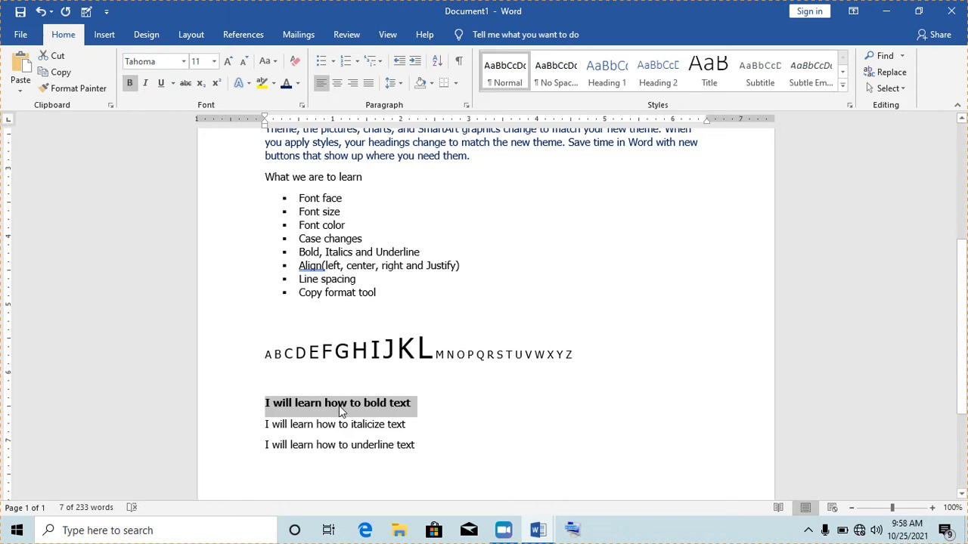
{"action": "left_click", "coordinate": [344, 424]}
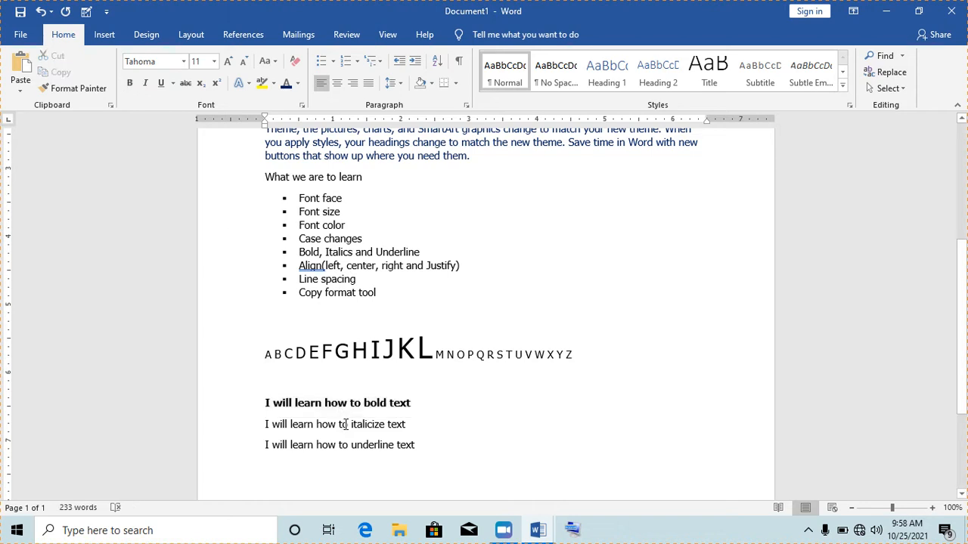
{"action": "left_click_drag", "start_coordinate": [413, 403], "coordinate": [264, 402]}
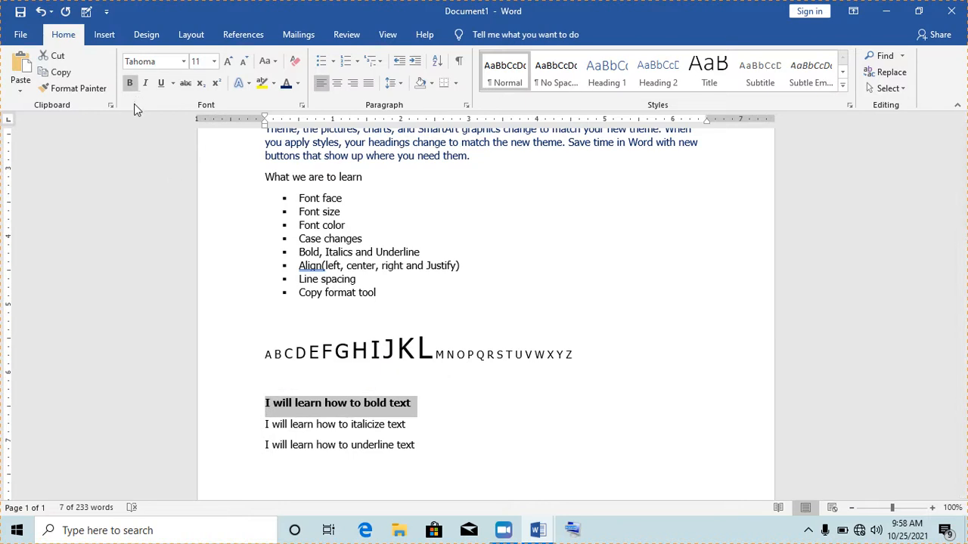
{"action": "left_click", "coordinate": [130, 85]}
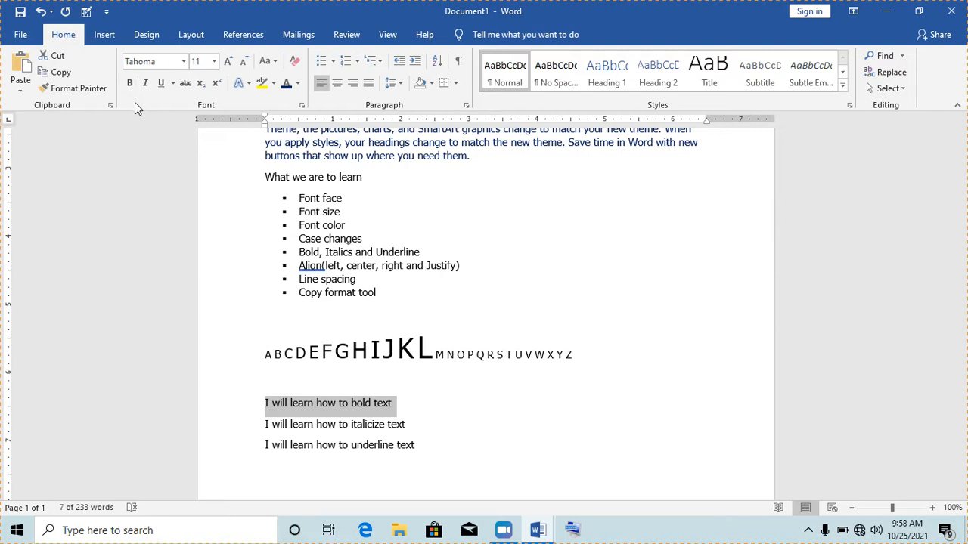
{"action": "left_click", "coordinate": [130, 84]}
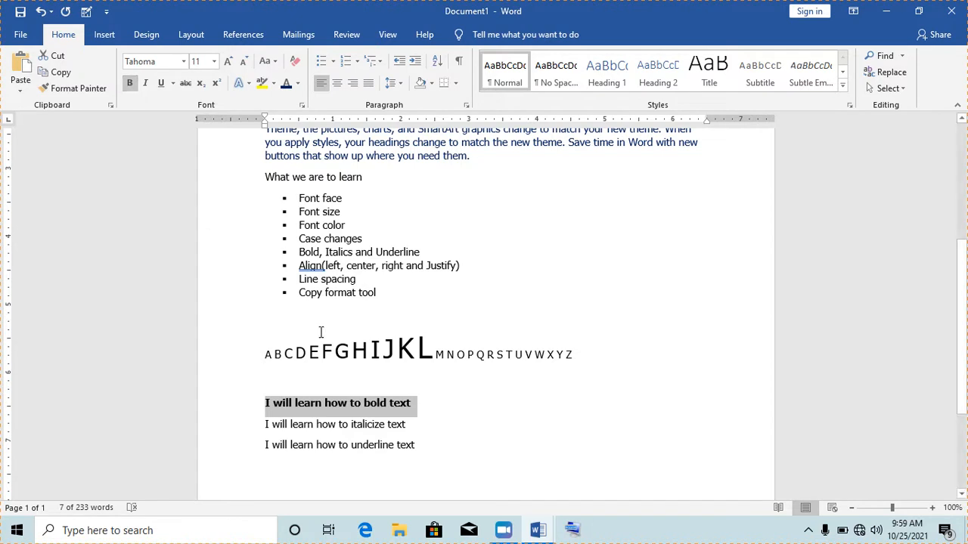
{"action": "left_click", "coordinate": [378, 424]}
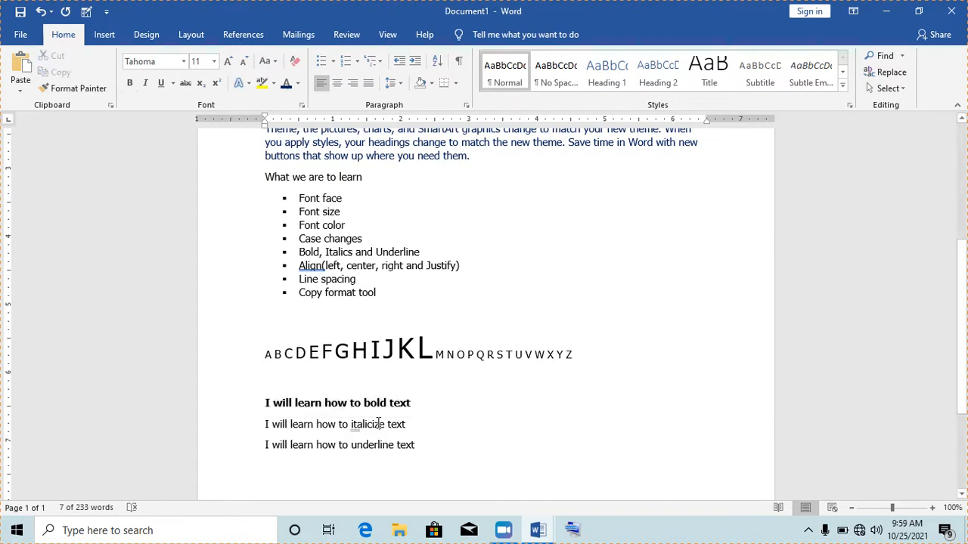
- Italicize the line 'I will learn how to italicize text'
{"action": "left_click_drag", "start_coordinate": [412, 425], "coordinate": [264, 426]}
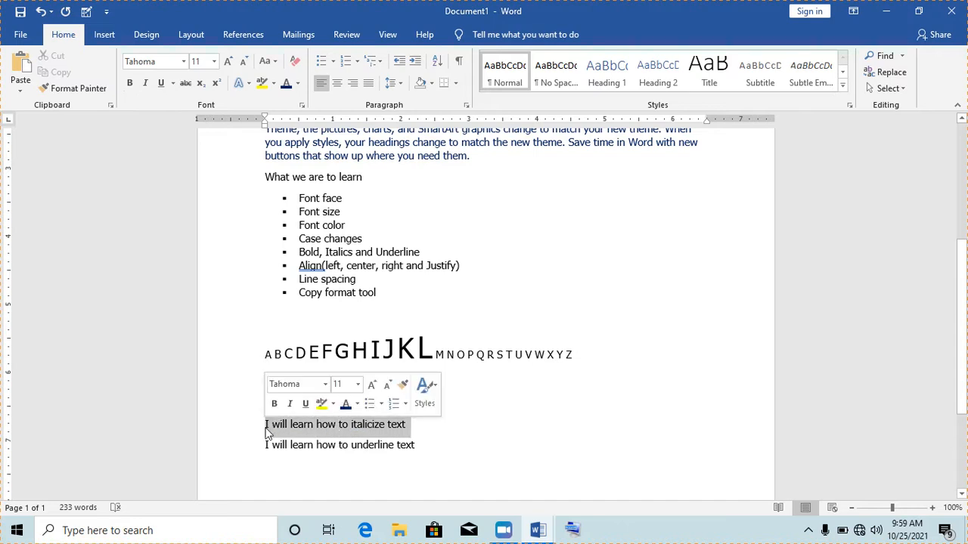
{"action": "left_click", "coordinate": [146, 83]}
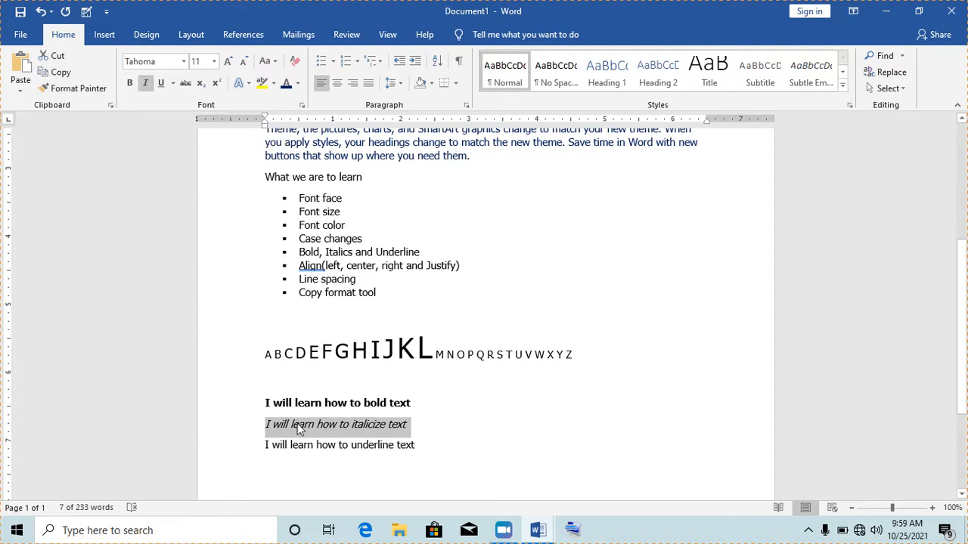
{"action": "left_click", "coordinate": [361, 451]}
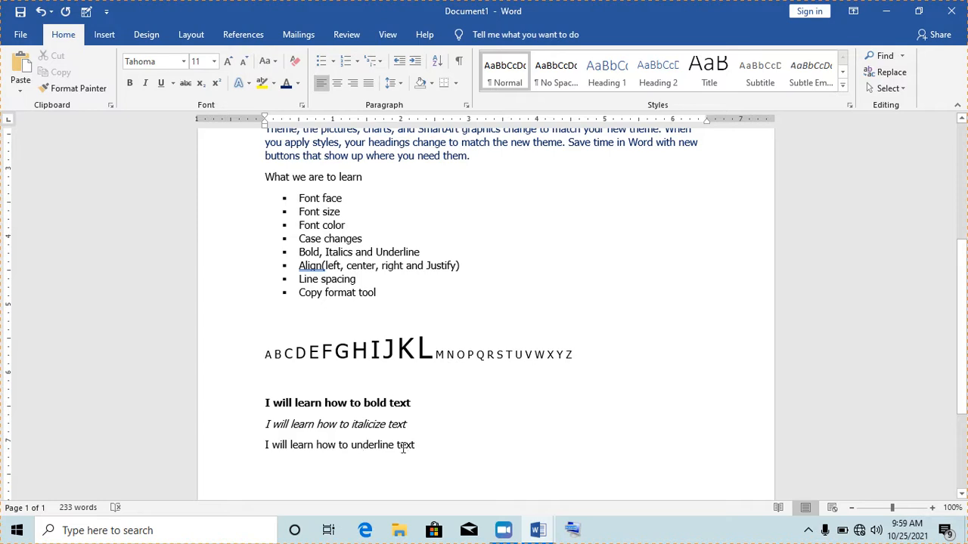
- Give 'I will learn how to underline text' a plain single underline
{"action": "left_click_drag", "start_coordinate": [421, 446], "coordinate": [264, 445]}
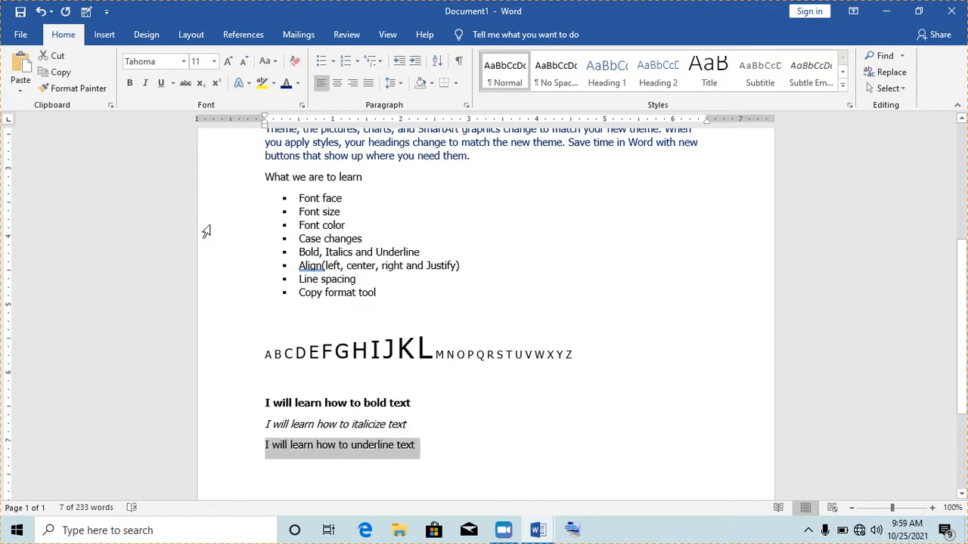
{"action": "left_click", "coordinate": [161, 83]}
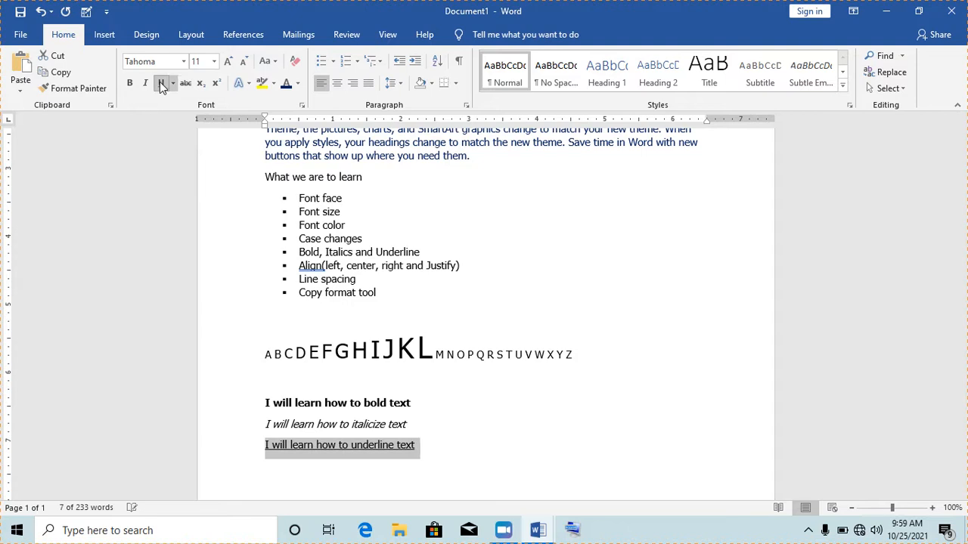
{"action": "left_click", "coordinate": [339, 458]}
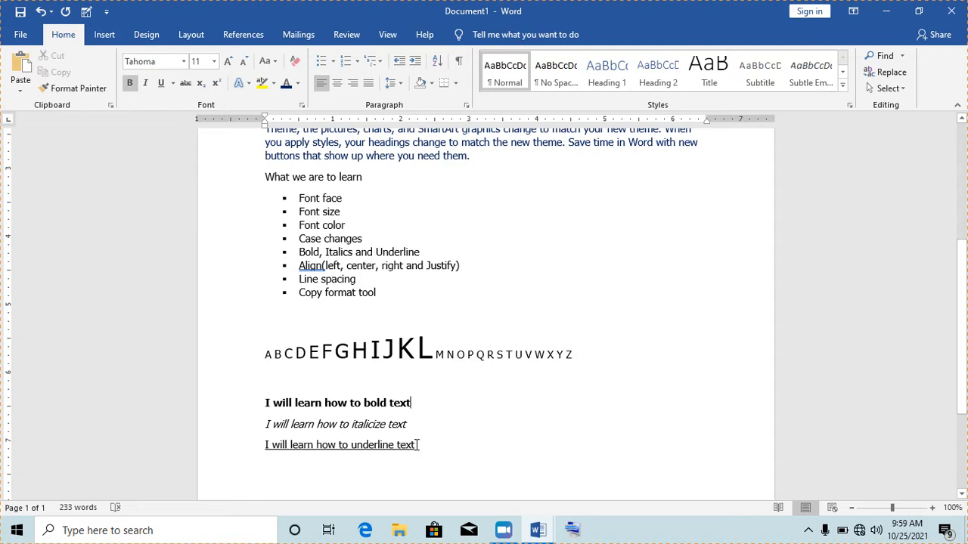
- Change that underline to the wavy style after trying another underline style
{"action": "left_click_drag", "start_coordinate": [419, 445], "coordinate": [264, 444]}
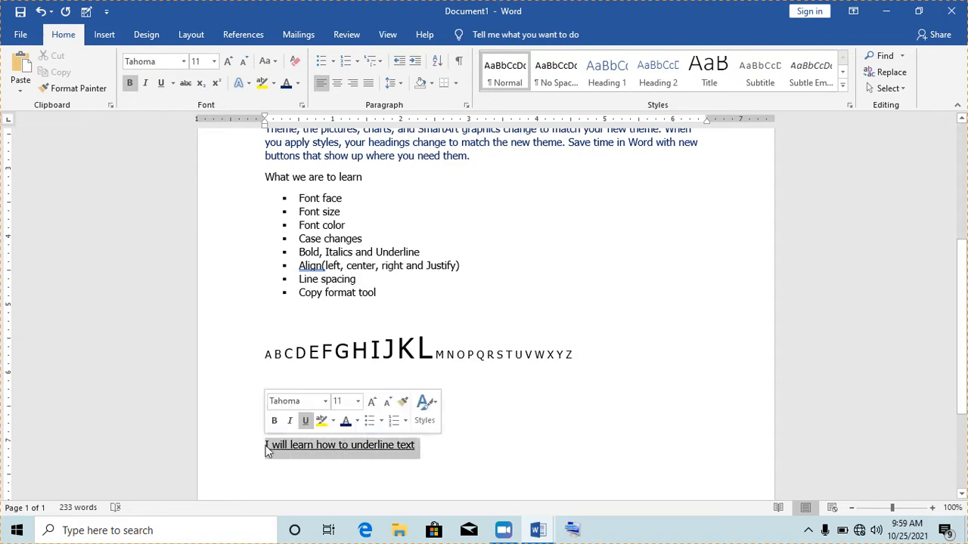
{"action": "left_click", "coordinate": [173, 83]}
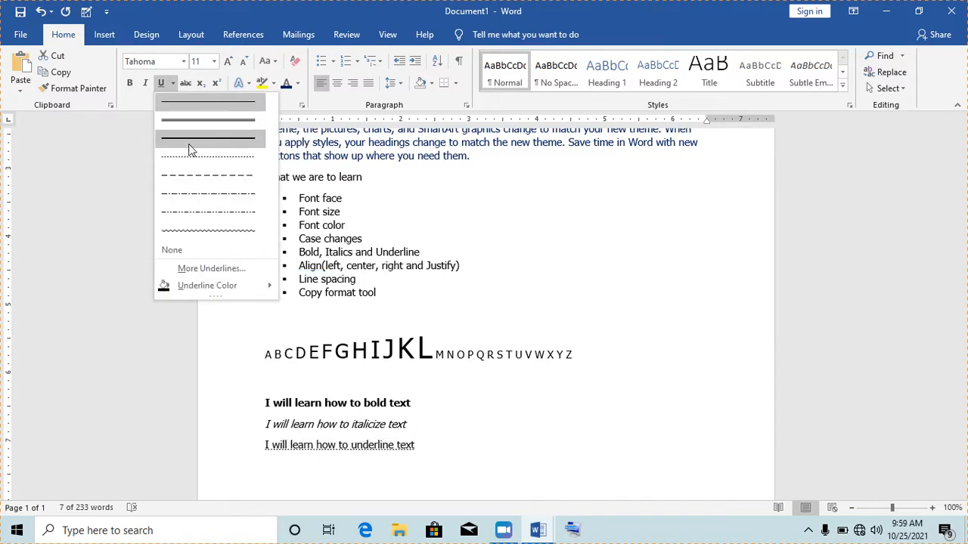
{"action": "left_click", "coordinate": [190, 122]}
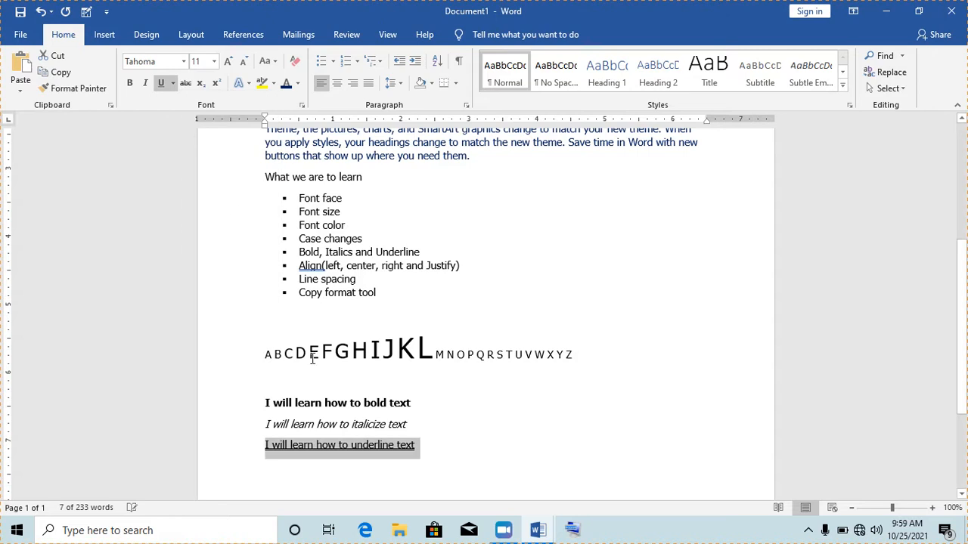
{"action": "left_click", "coordinate": [408, 424]}
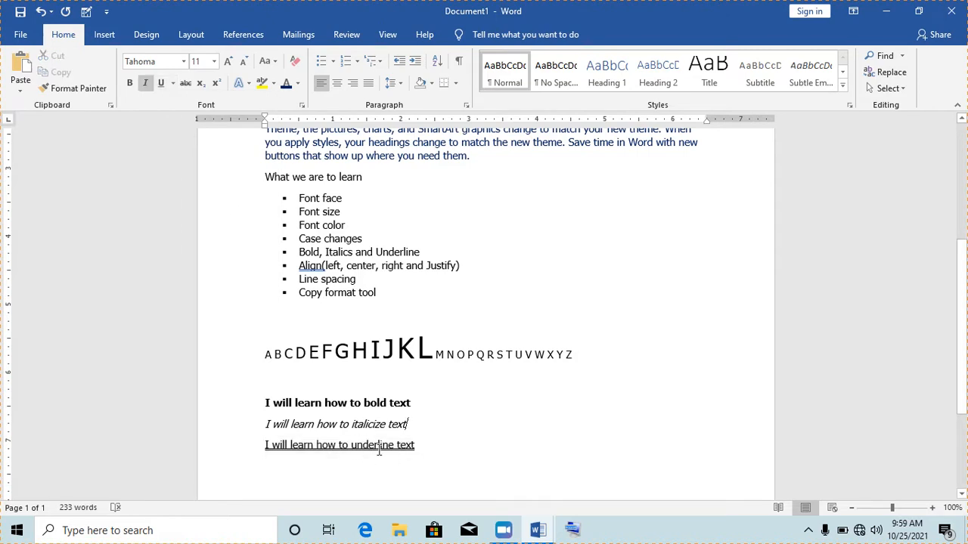
{"action": "left_click_drag", "start_coordinate": [419, 447], "coordinate": [263, 446]}
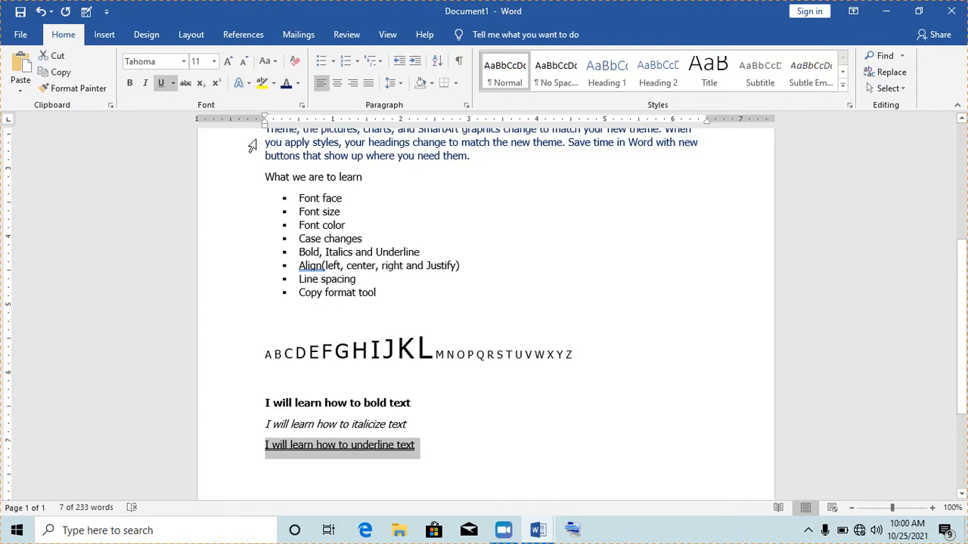
{"action": "left_click", "coordinate": [173, 83]}
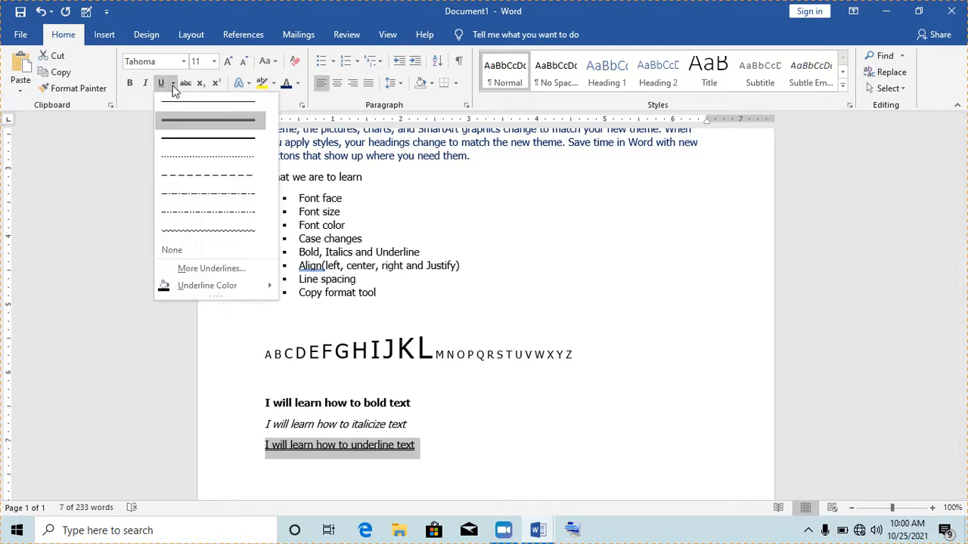
{"action": "left_click", "coordinate": [194, 231]}
{"action": "left_click", "coordinate": [441, 428]}
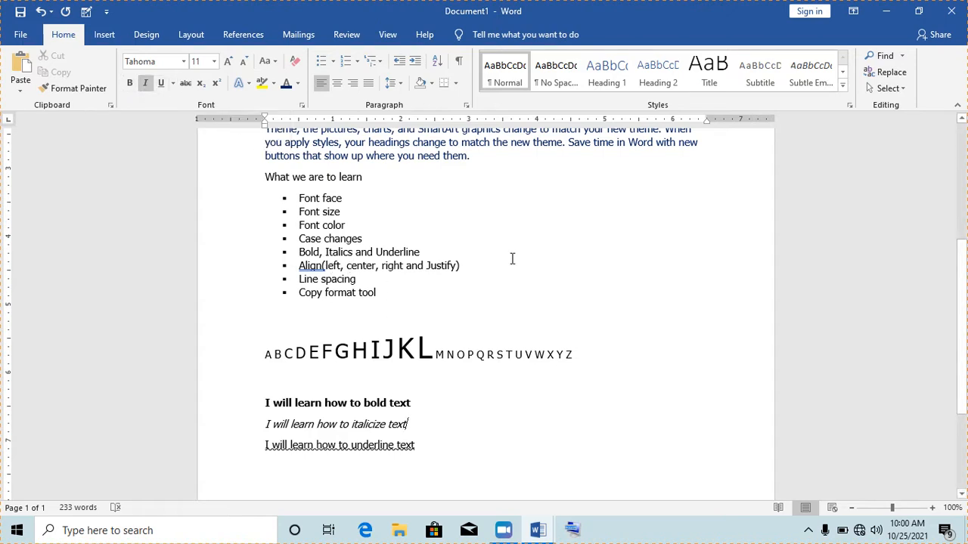
- Add the date '25th October 2021' on a new line under the title
{"action": "left_click_drag", "start_coordinate": [966, 314], "coordinate": [965, 234]}
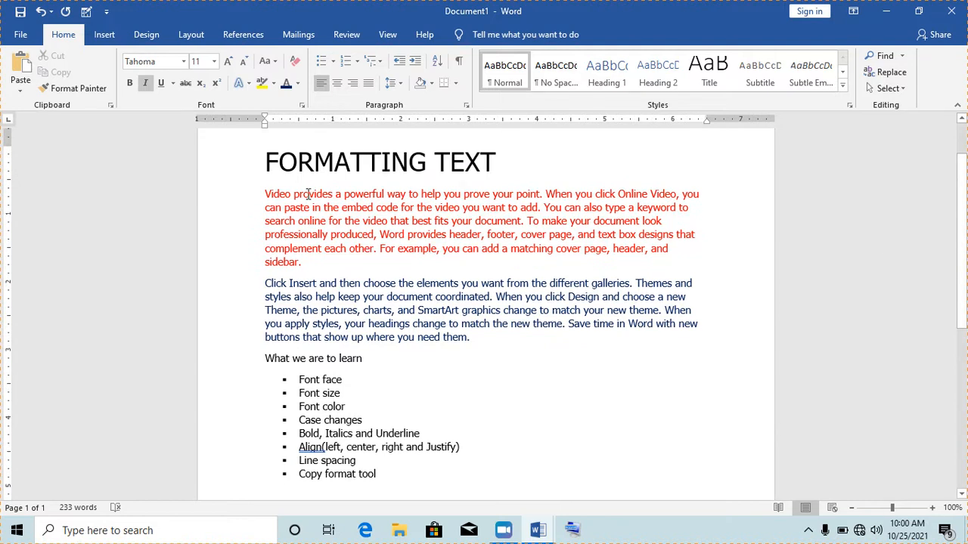
{"action": "left_click_drag", "start_coordinate": [266, 162], "coordinate": [301, 338]}
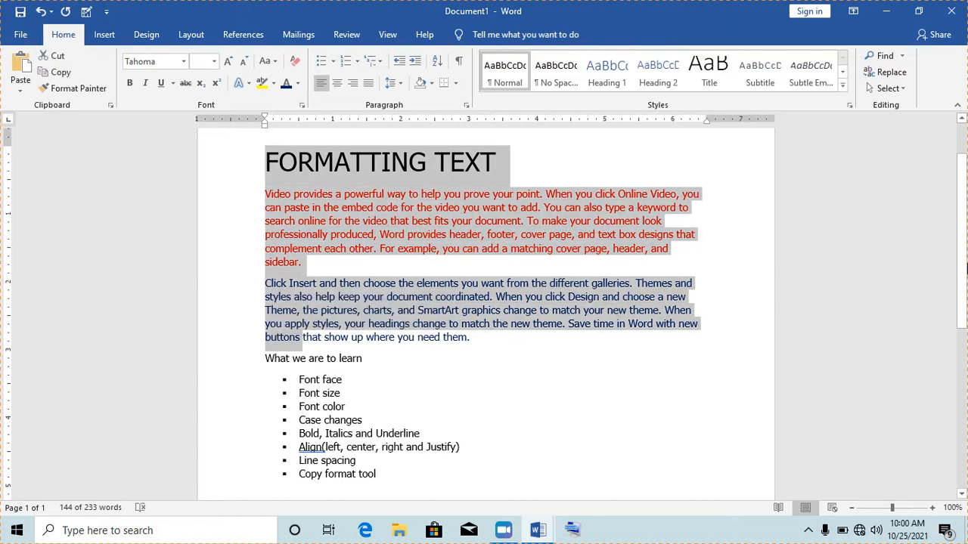
{"action": "left_click_drag", "start_coordinate": [965, 252], "coordinate": [965, 229]}
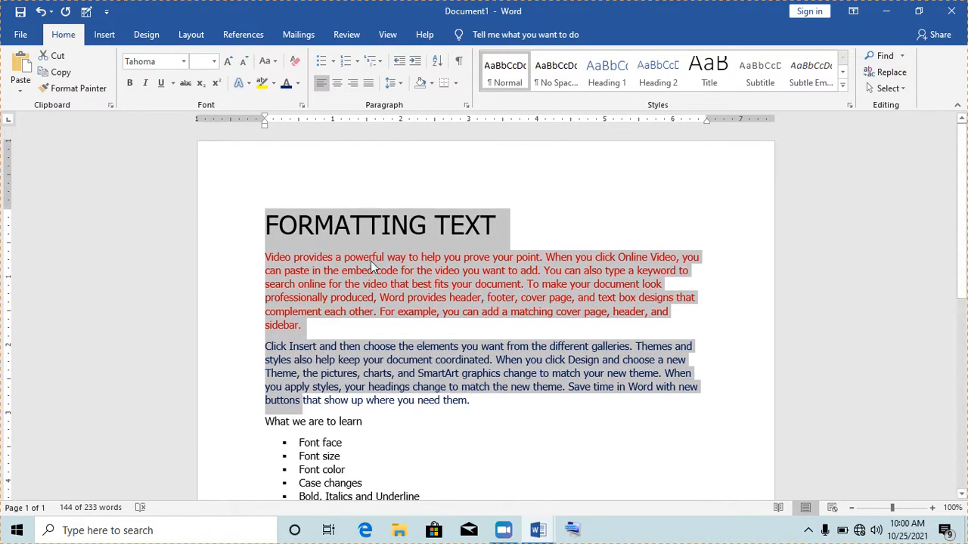
{"action": "left_click", "coordinate": [505, 235]}
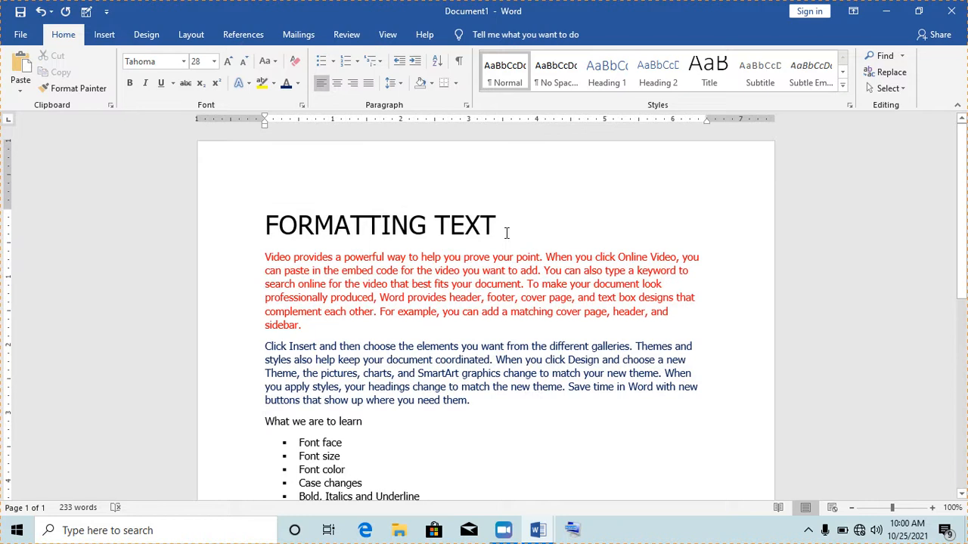
{"action": "key", "text": "Return"}
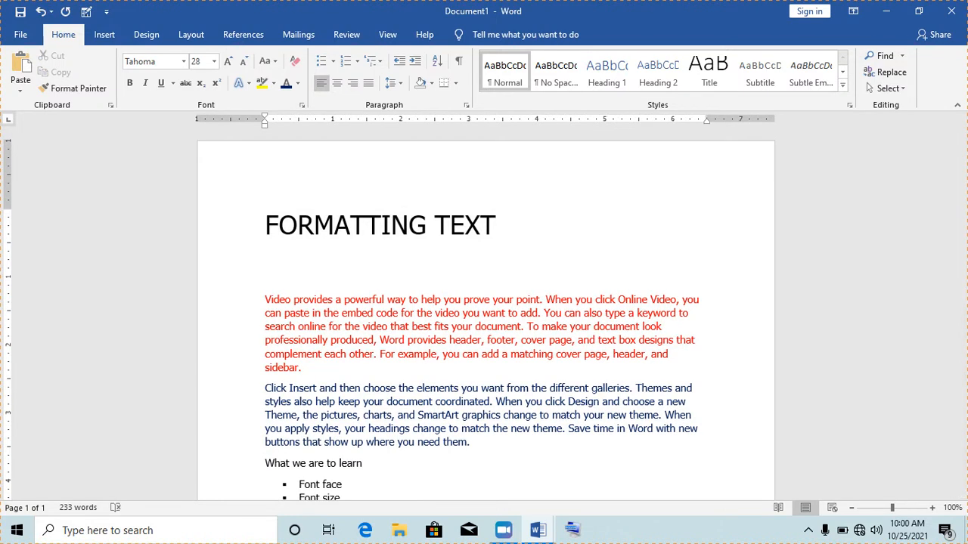
{"action": "type", "text": "25th "}
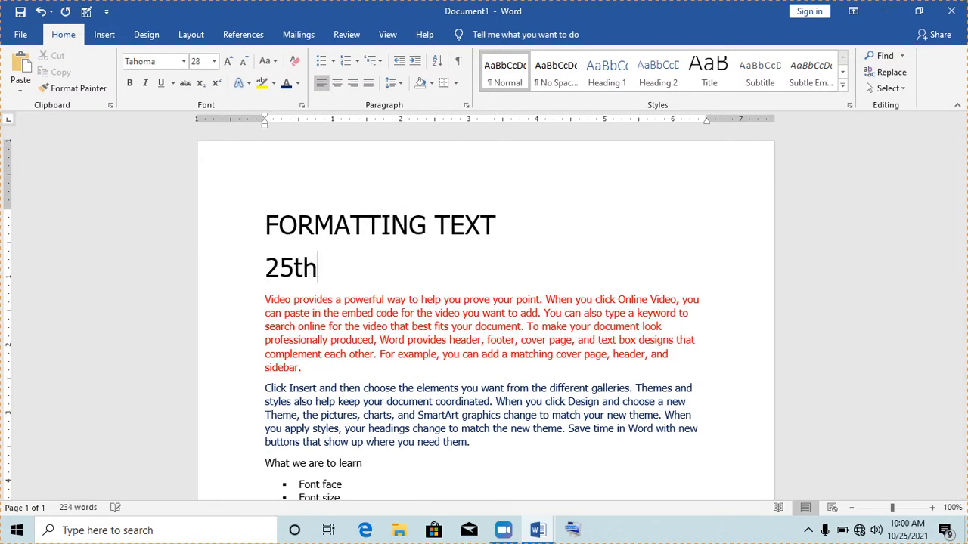
{"action": "type", "text": "Oct"}
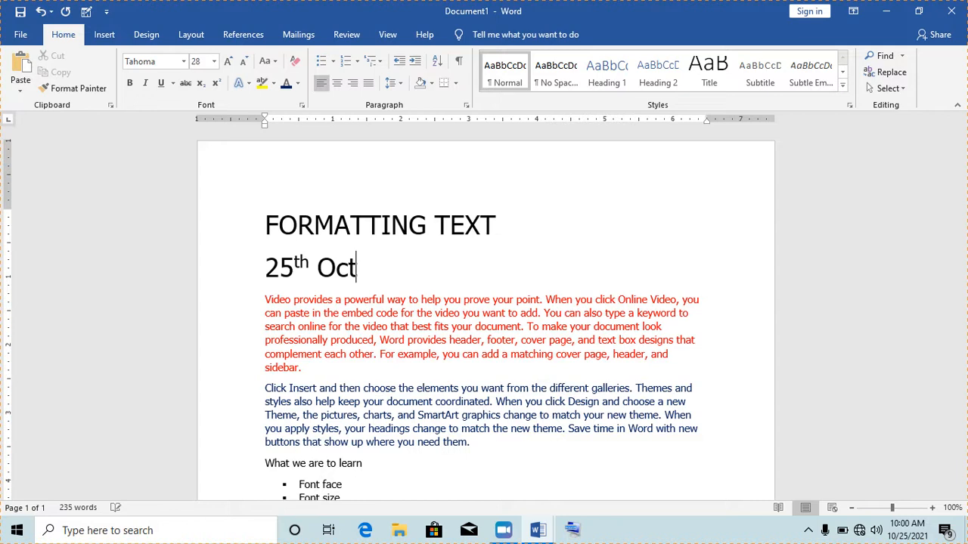
{"action": "type", "text": "ober 2021"}
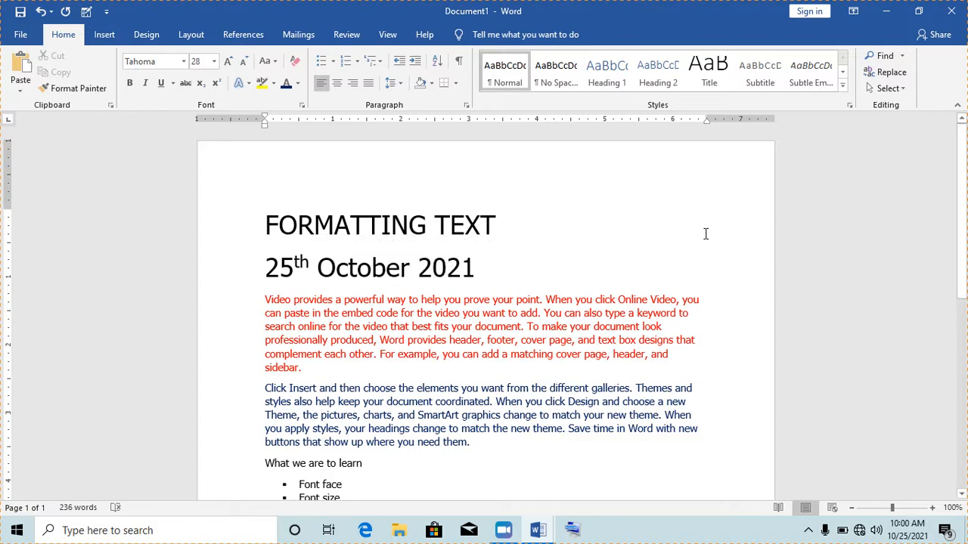
{"action": "left_click_drag", "start_coordinate": [964, 237], "coordinate": [964, 280]}
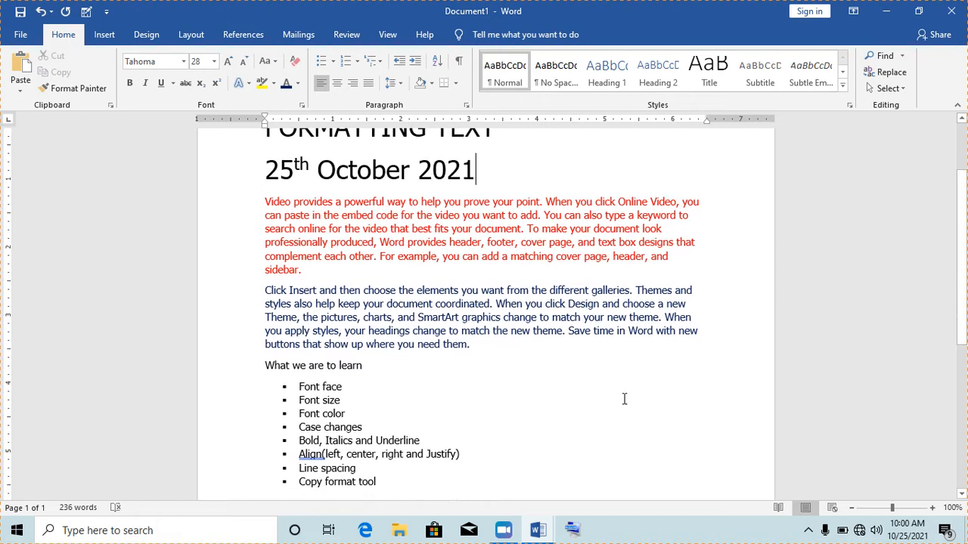
- Apply Center alignment to the FORMATTING TEXT title line
{"action": "left_click", "coordinate": [335, 454]}
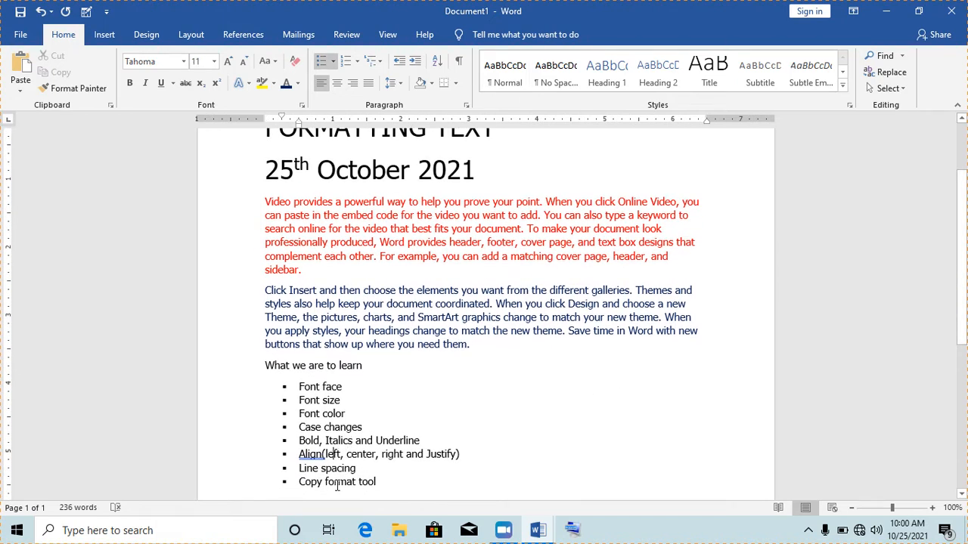
{"action": "left_click_drag", "start_coordinate": [376, 455], "coordinate": [347, 455]}
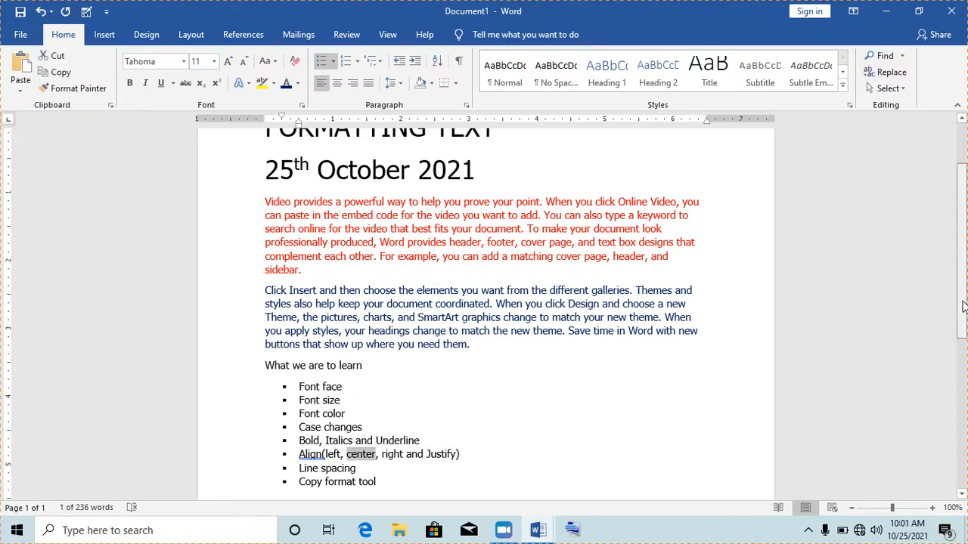
{"action": "left_click_drag", "start_coordinate": [962, 333], "coordinate": [962, 288]}
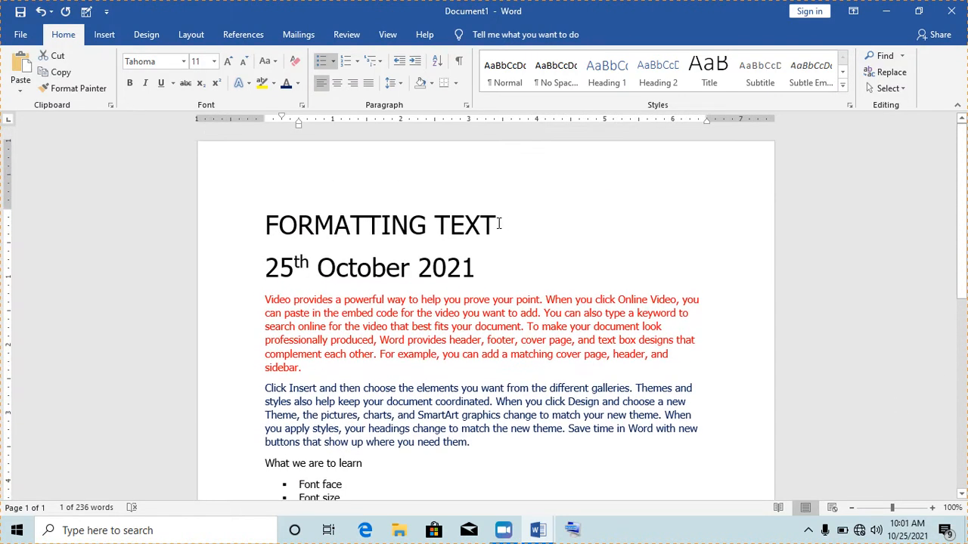
{"action": "left_click_drag", "start_coordinate": [496, 224], "coordinate": [340, 223]}
{"action": "left_click_drag", "start_coordinate": [273, 220], "coordinate": [266, 229]}
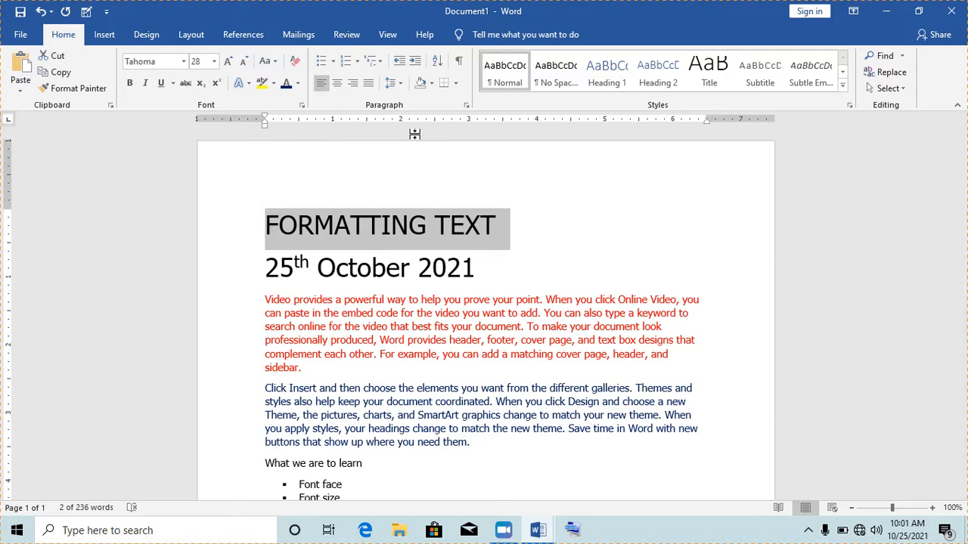
{"action": "left_click", "coordinate": [337, 84]}
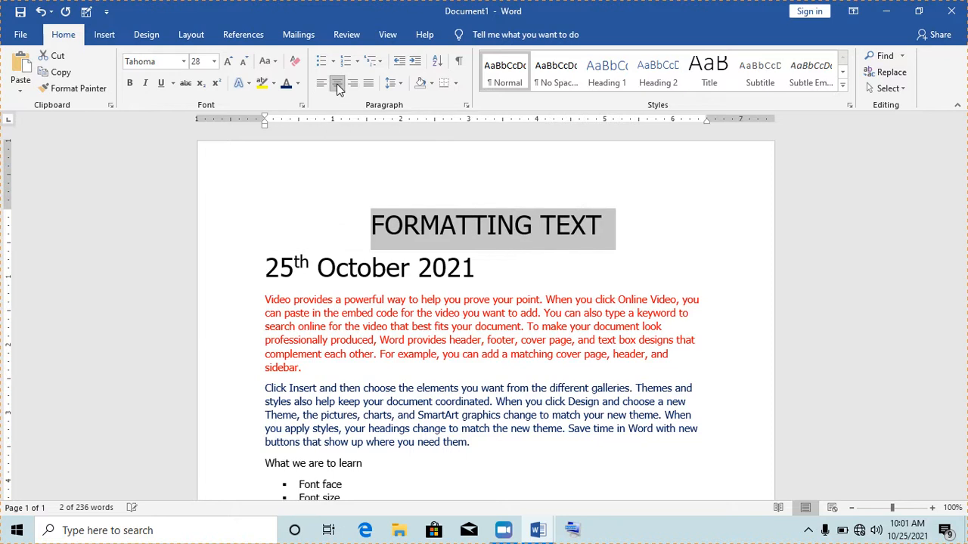
{"action": "left_click", "coordinate": [475, 227]}
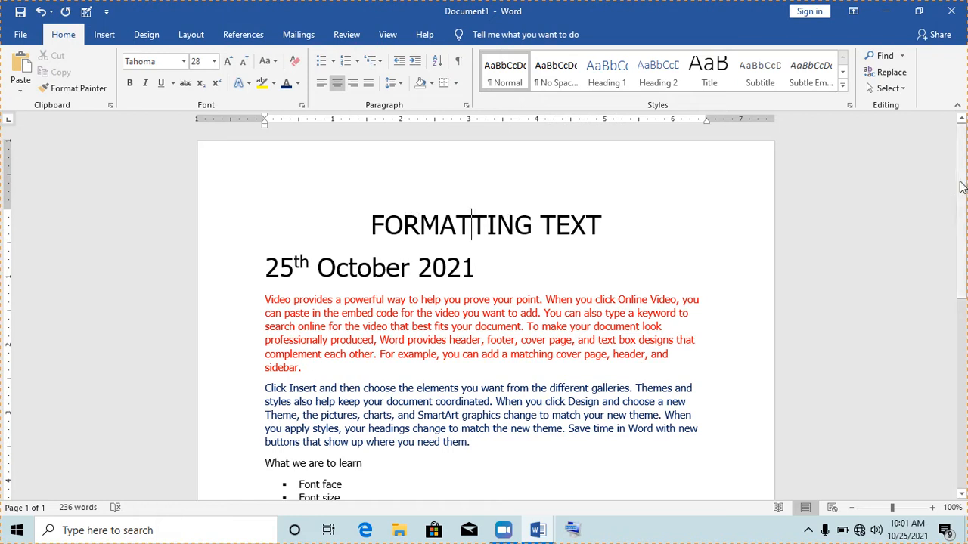
{"action": "left_click_drag", "start_coordinate": [960, 186], "coordinate": [963, 294]}
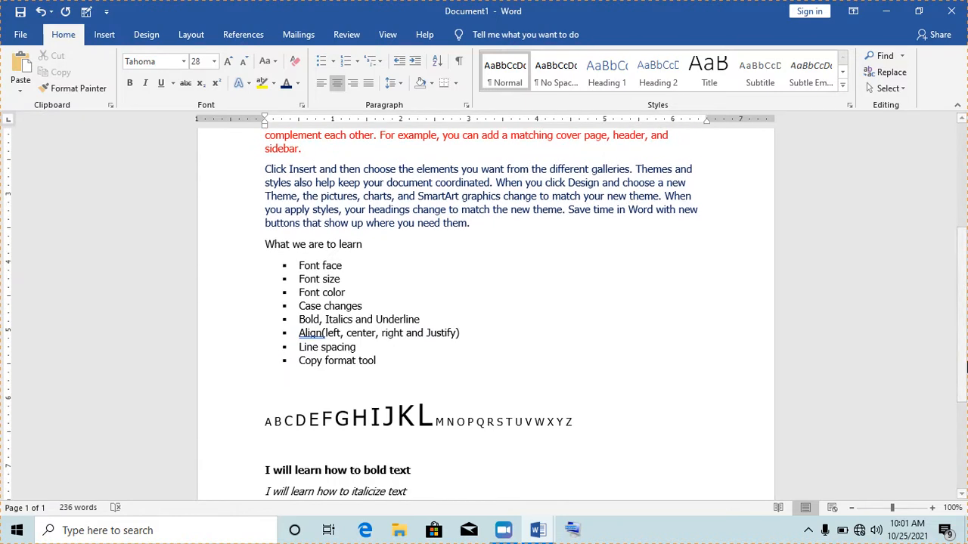
{"action": "left_click_drag", "start_coordinate": [966, 320], "coordinate": [966, 404]}
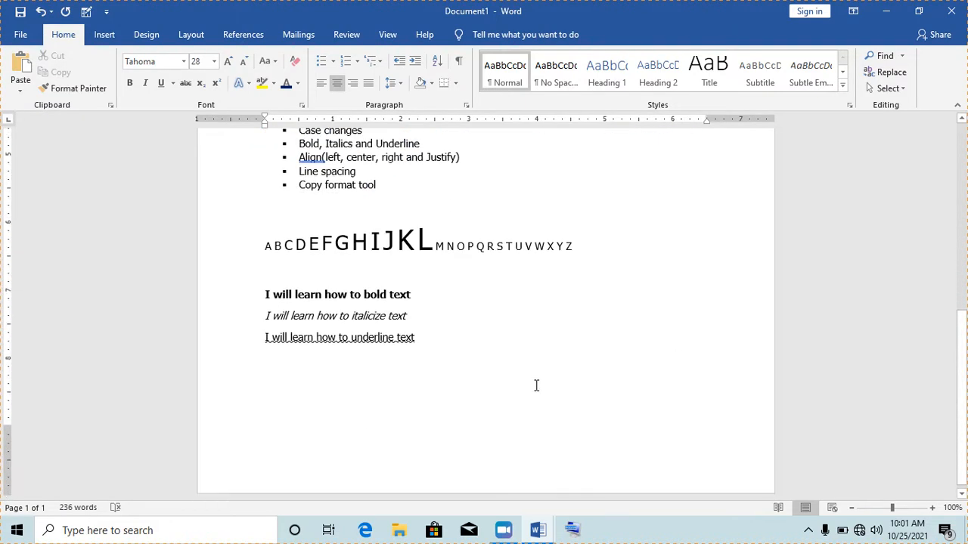
- Below the practice lines, add a blank line and a non-underlined '(c) Ezone School of Computing' line, then select it
{"action": "left_click", "coordinate": [458, 340]}
{"action": "key", "text": "Return"}
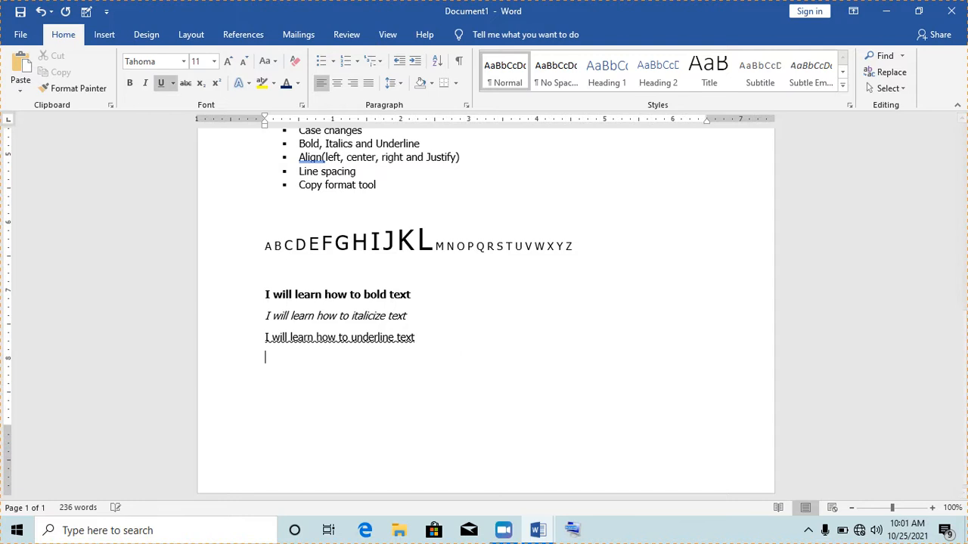
{"action": "left_click", "coordinate": [160, 81]}
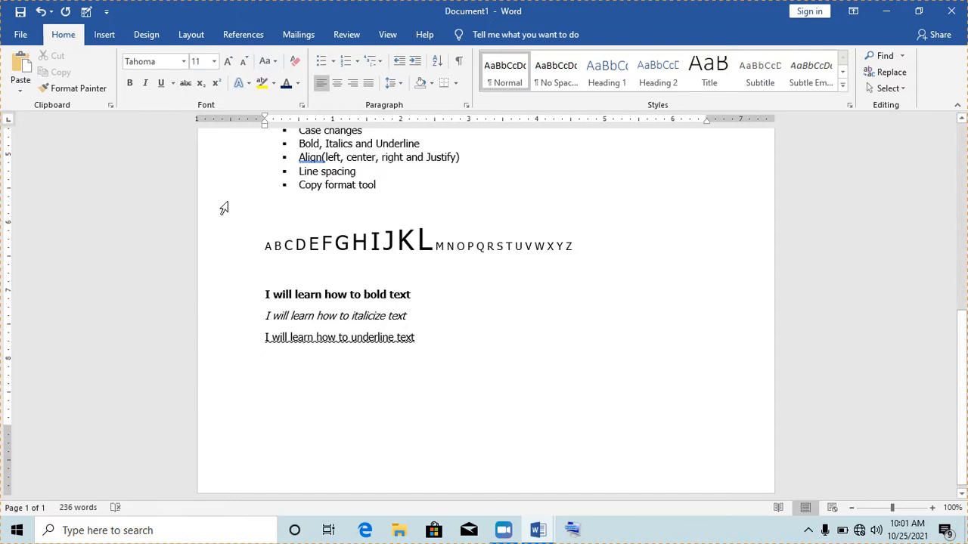
{"action": "key", "text": "Return"}
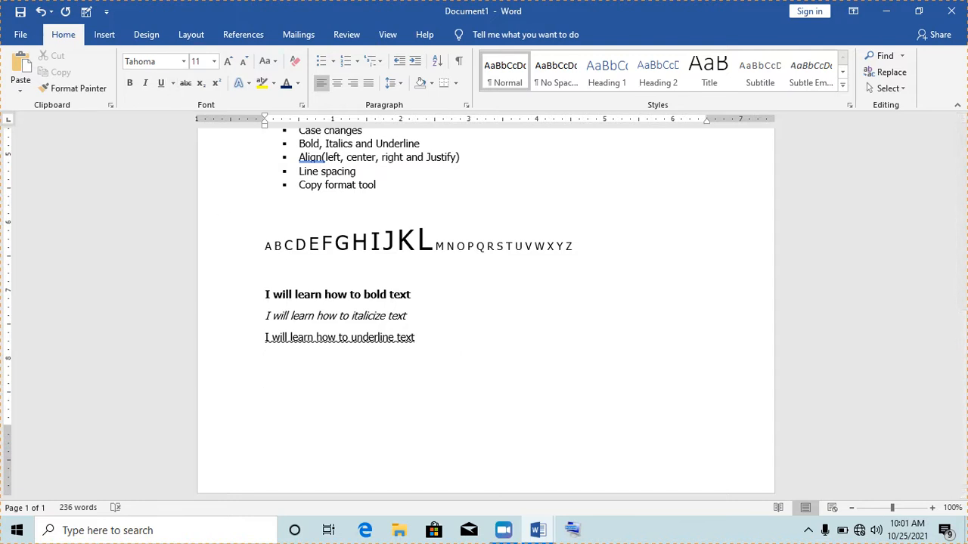
{"action": "type", "text": "(c) E"}
{"action": "type", "text": "zone Sch"}
{"action": "type", "text": "ool of "}
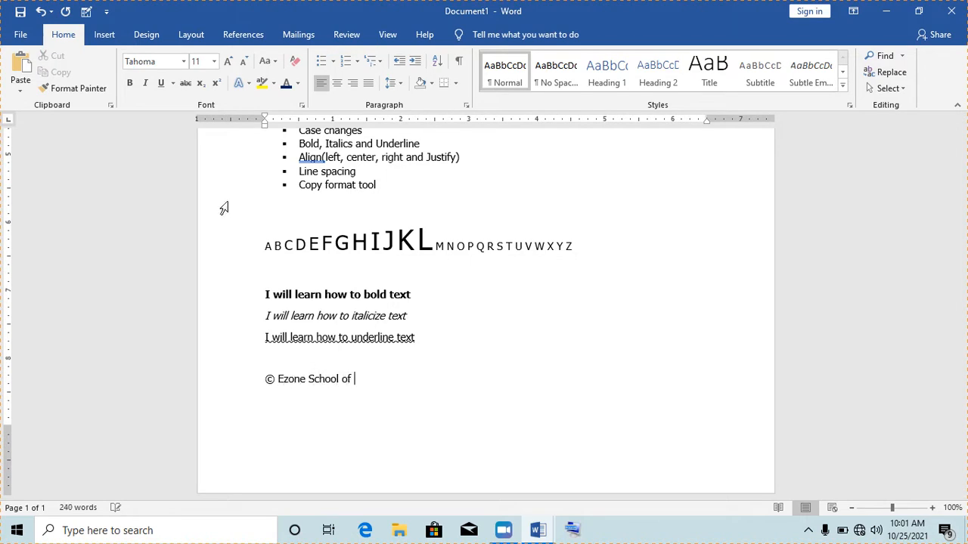
{"action": "type", "text": "Computing"}
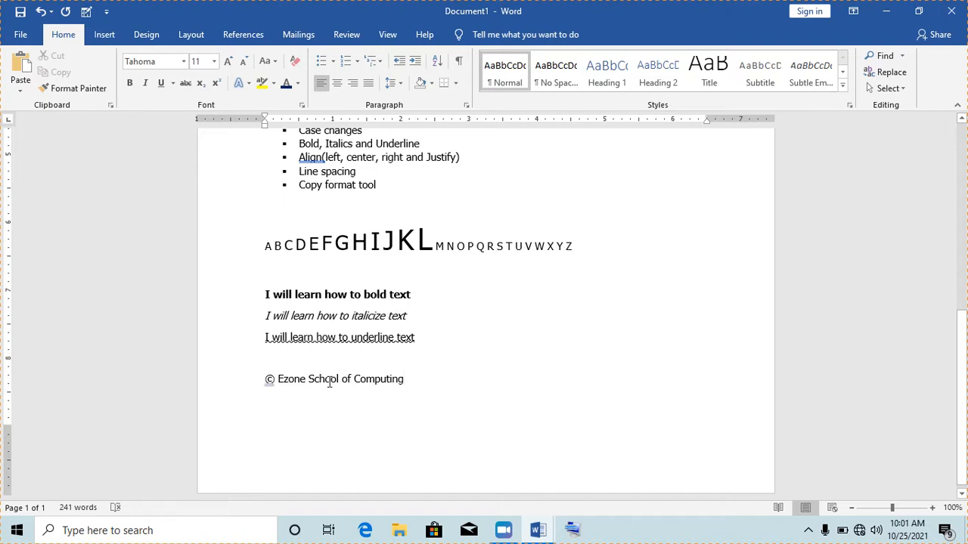
{"action": "left_click_drag", "start_coordinate": [401, 381], "coordinate": [270, 385]}
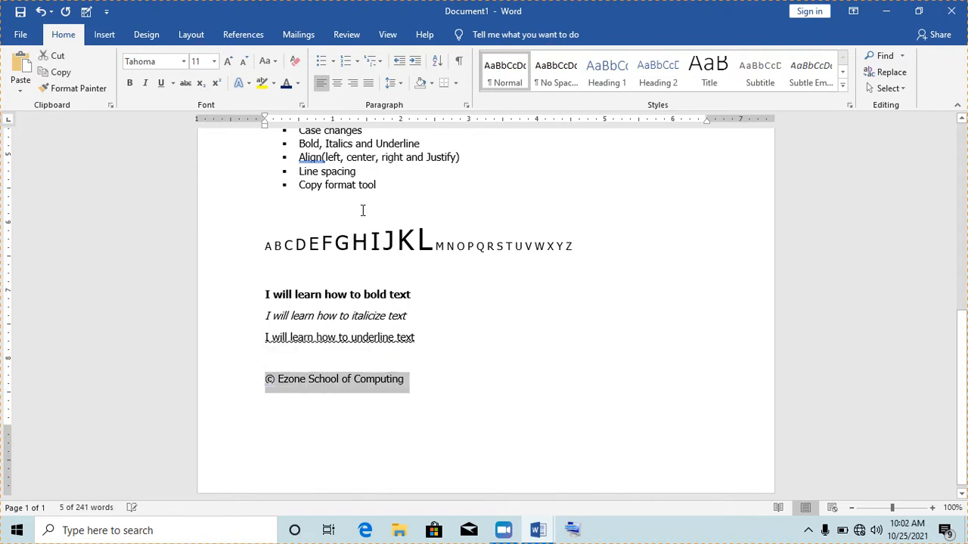
- Apply Align Right to the selected '© Ezone School of Computing' line, then deselect it
{"action": "left_click", "coordinate": [352, 84]}
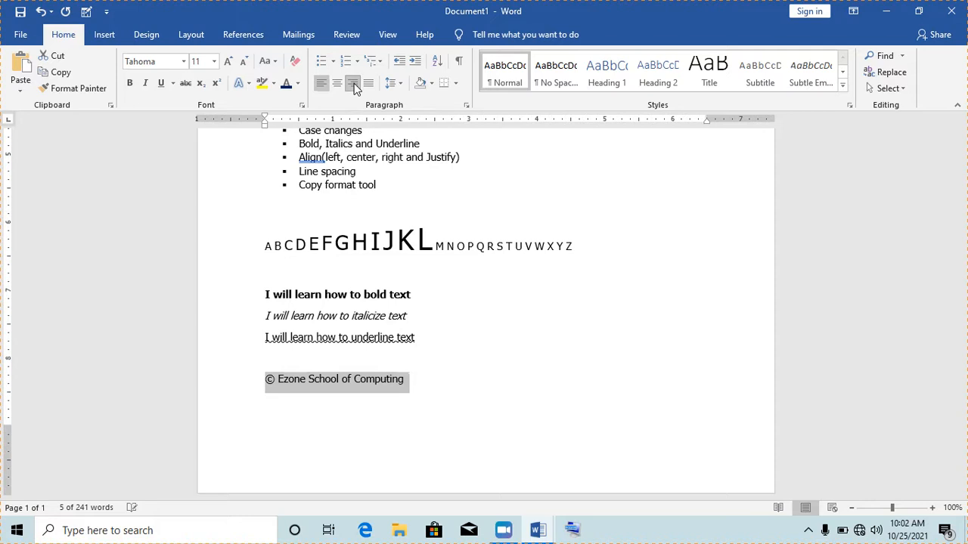
{"action": "left_click", "coordinate": [582, 376]}
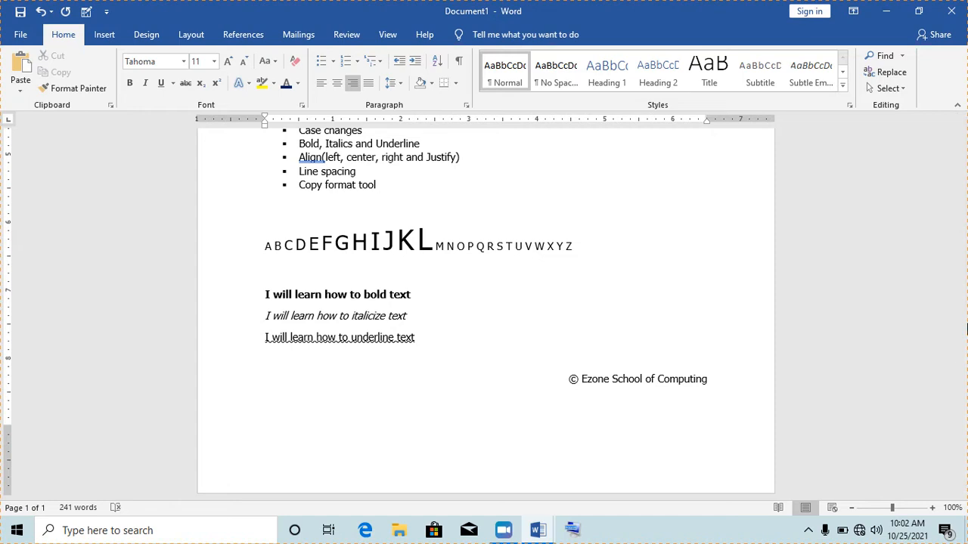
{"action": "left_click_drag", "start_coordinate": [965, 344], "coordinate": [966, 202]}
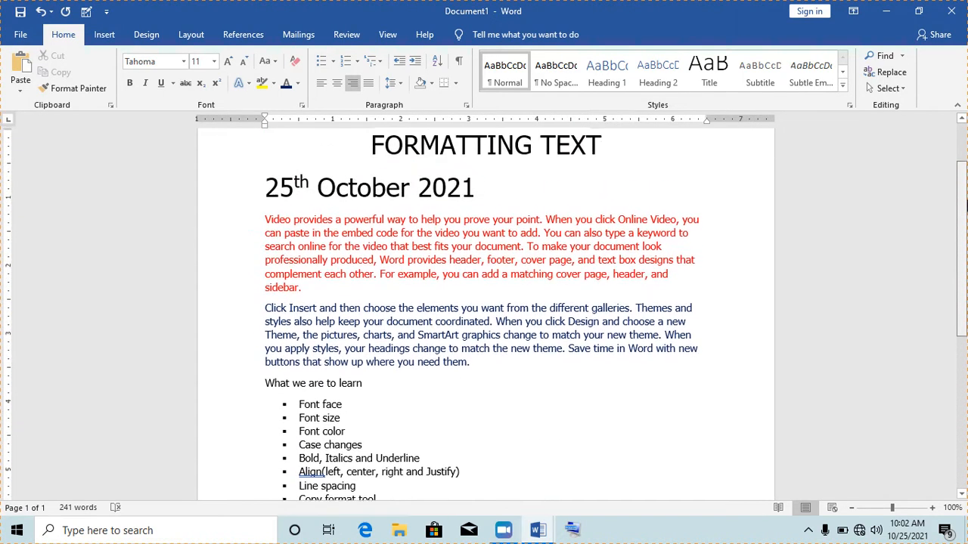
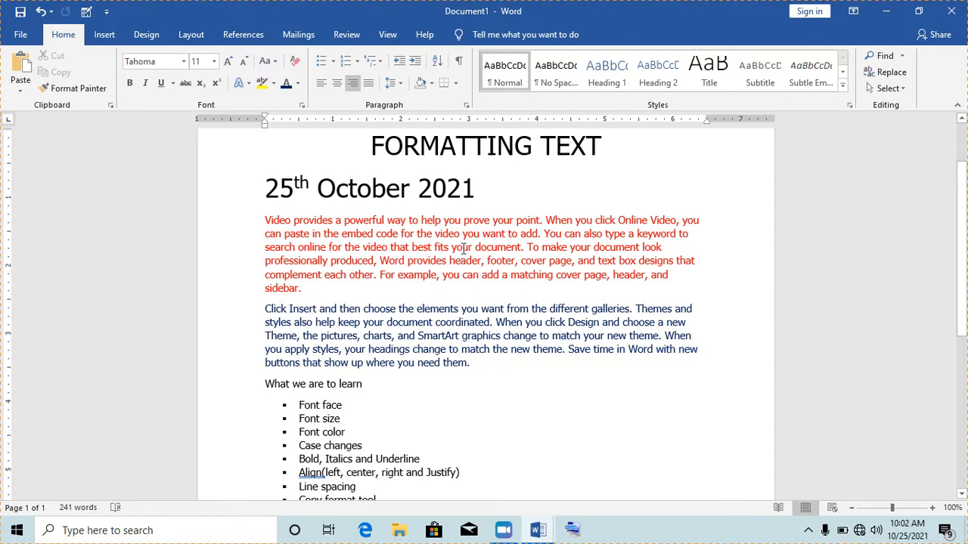
- Justify the whole red paragraph so each line runs evenly between both margins
{"action": "triple_click", "coordinate": [424, 247]}
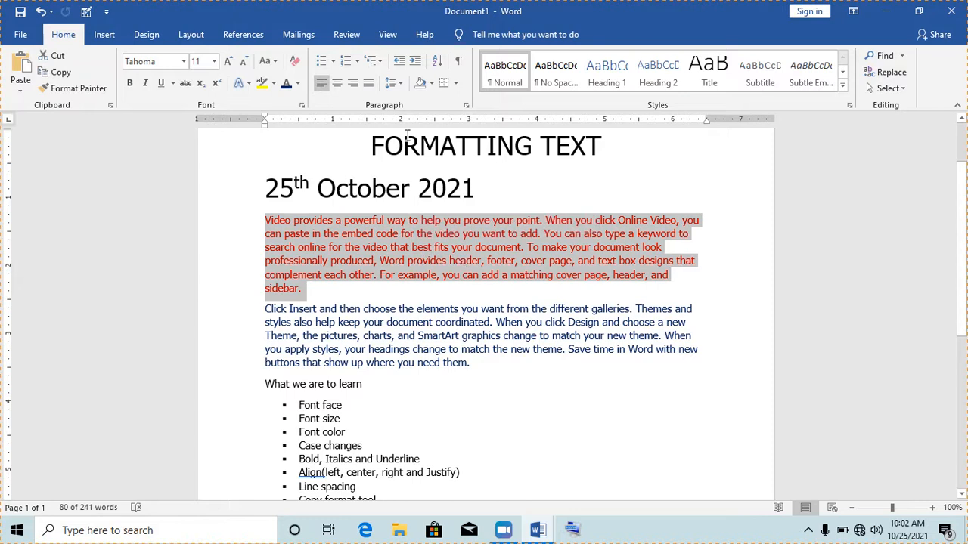
{"action": "left_click", "coordinate": [369, 85]}
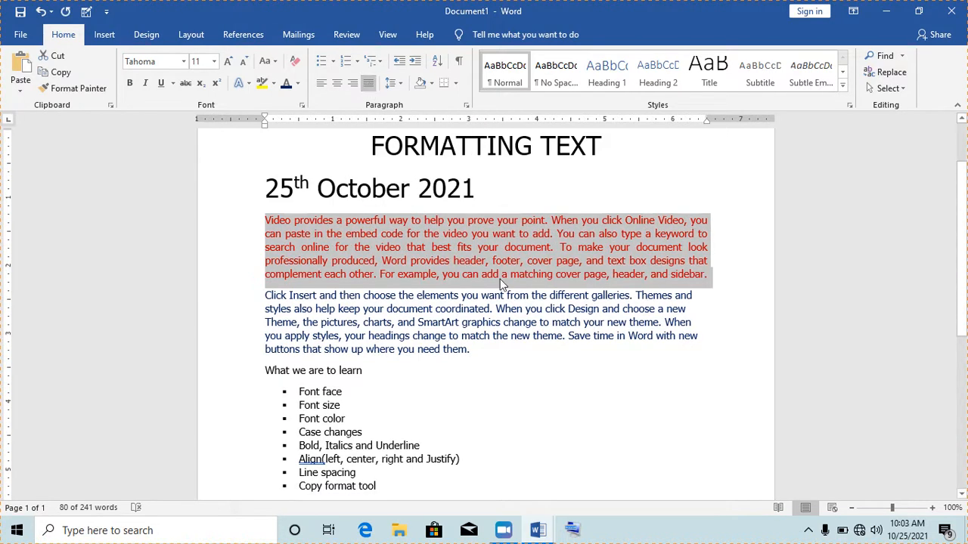
{"action": "left_click", "coordinate": [364, 281]}
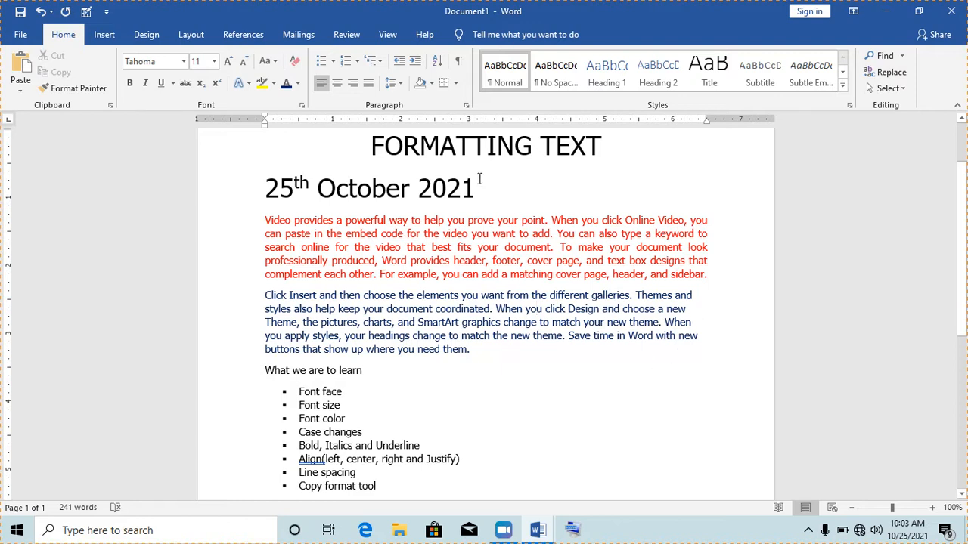
- Select the red paragraph from 'Video' through 'sidebar.'
{"action": "left_click", "coordinate": [438, 259]}
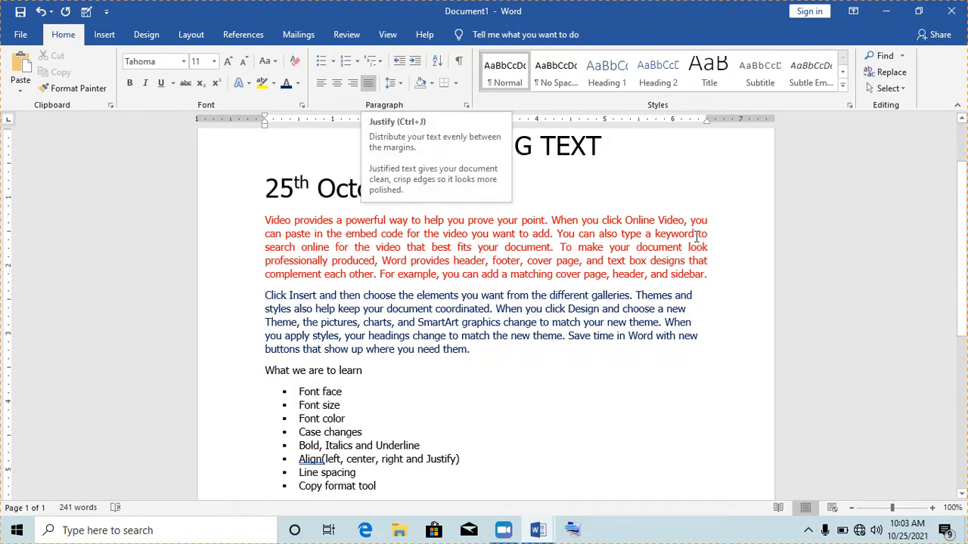
{"action": "scroll", "coordinate": [964, 286], "scroll_direction": "down", "scroll_amount": 1}
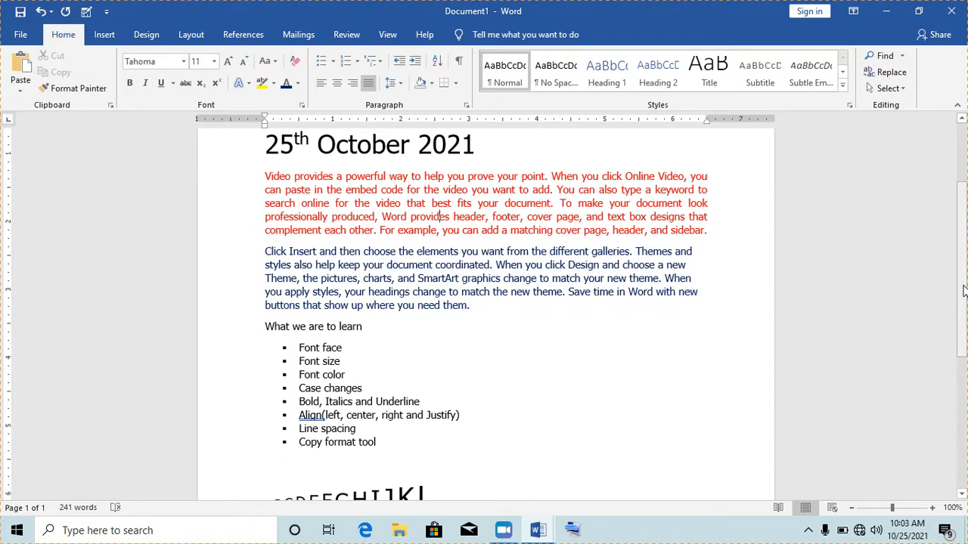
{"action": "scroll", "coordinate": [962, 292], "scroll_direction": "up", "scroll_amount": 1}
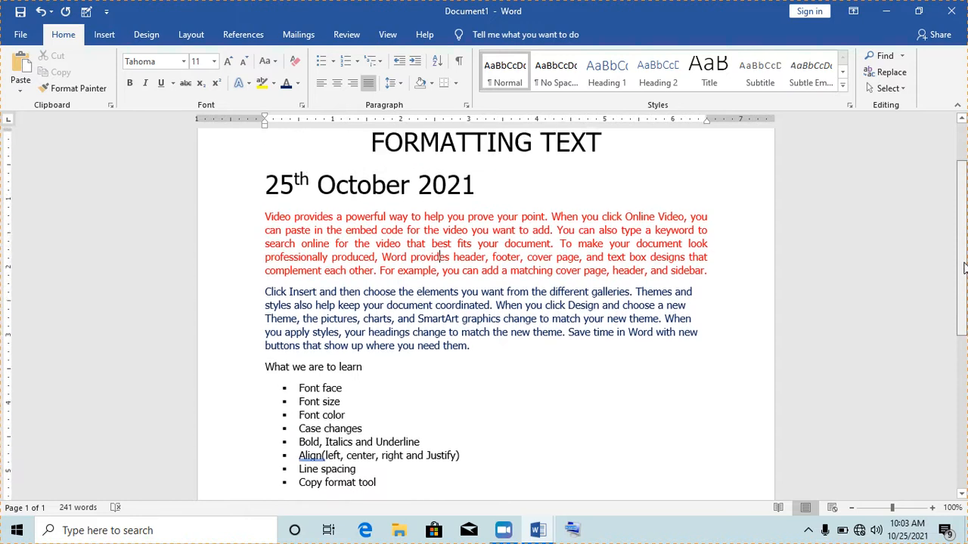
{"action": "left_click_drag", "start_coordinate": [266, 227], "coordinate": [715, 286]}
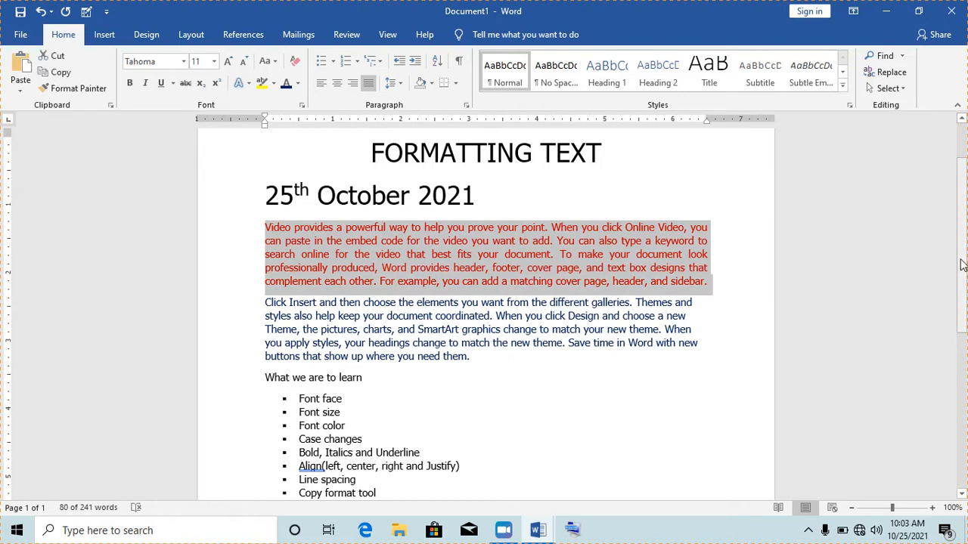
{"action": "left_click_drag", "start_coordinate": [962, 265], "coordinate": [959, 293]}
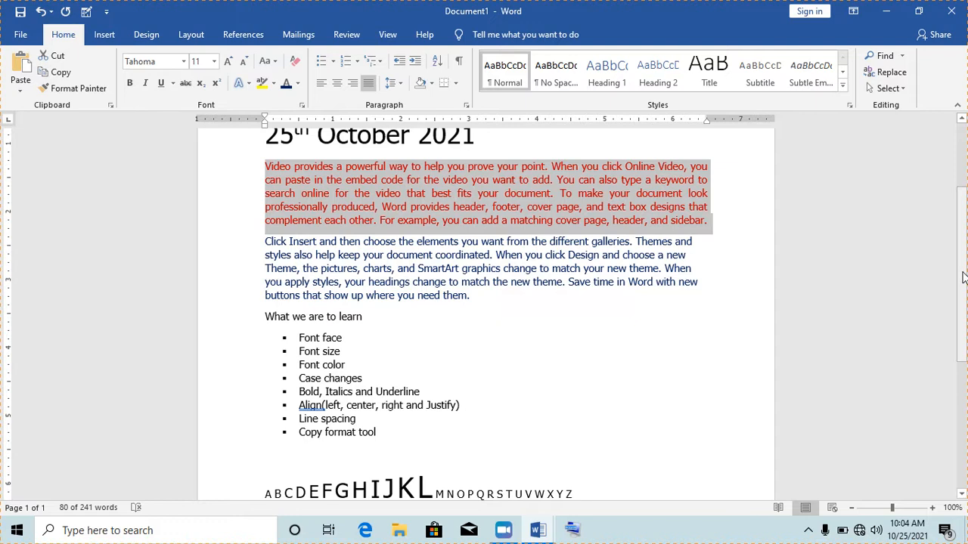
{"action": "left_click_drag", "start_coordinate": [963, 278], "coordinate": [964, 254]}
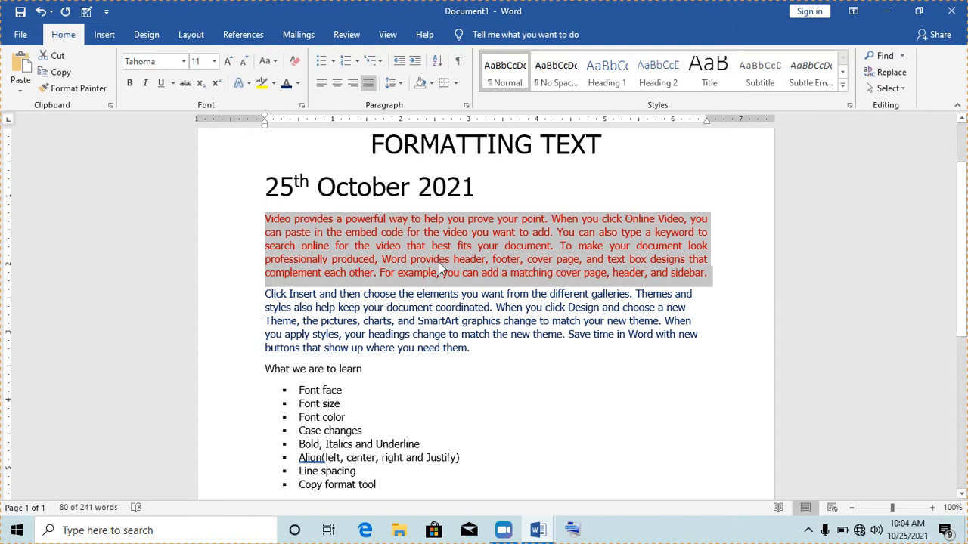
- Apply a larger line spacing value to the selected red paragraph
{"action": "left_click", "coordinate": [401, 85]}
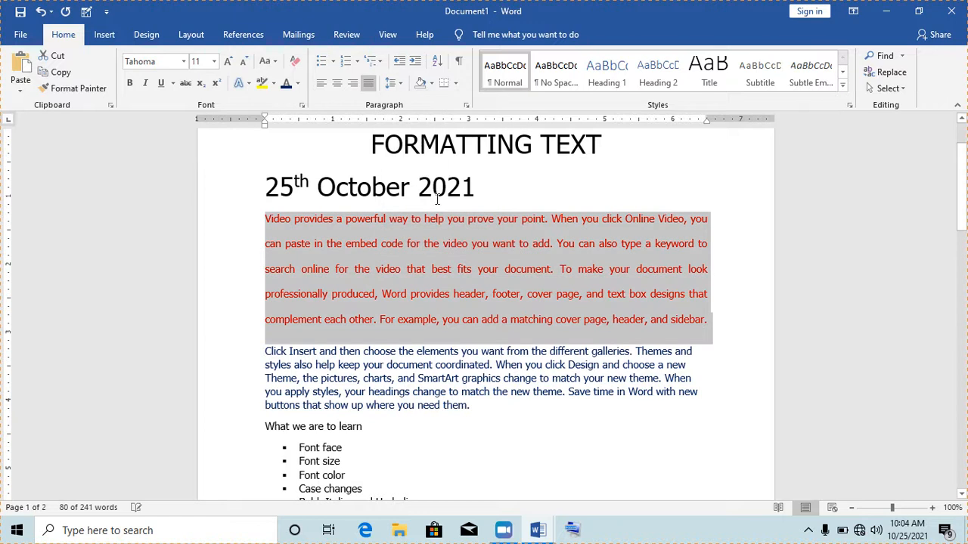
{"action": "left_click", "coordinate": [451, 246]}
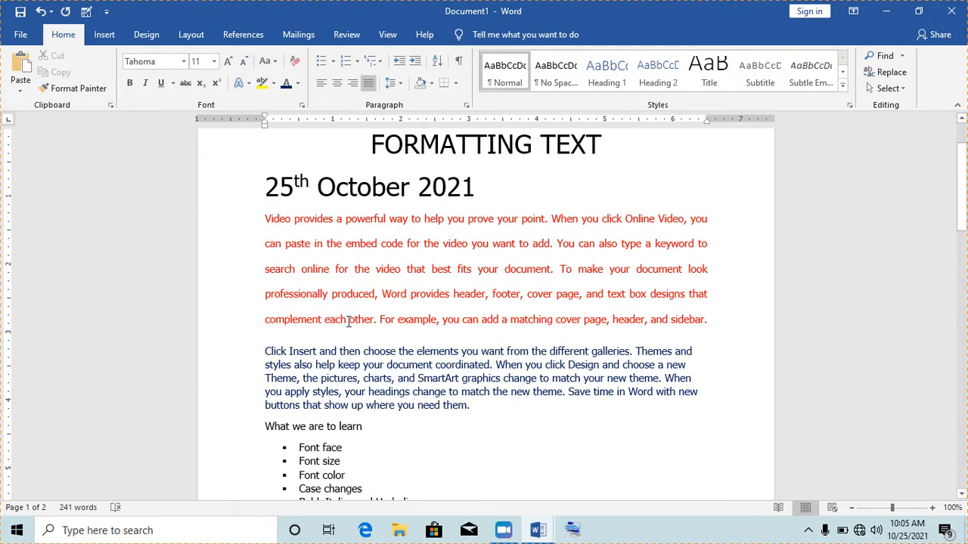
{"action": "left_click_drag", "start_coordinate": [266, 353], "coordinate": [470, 409]}
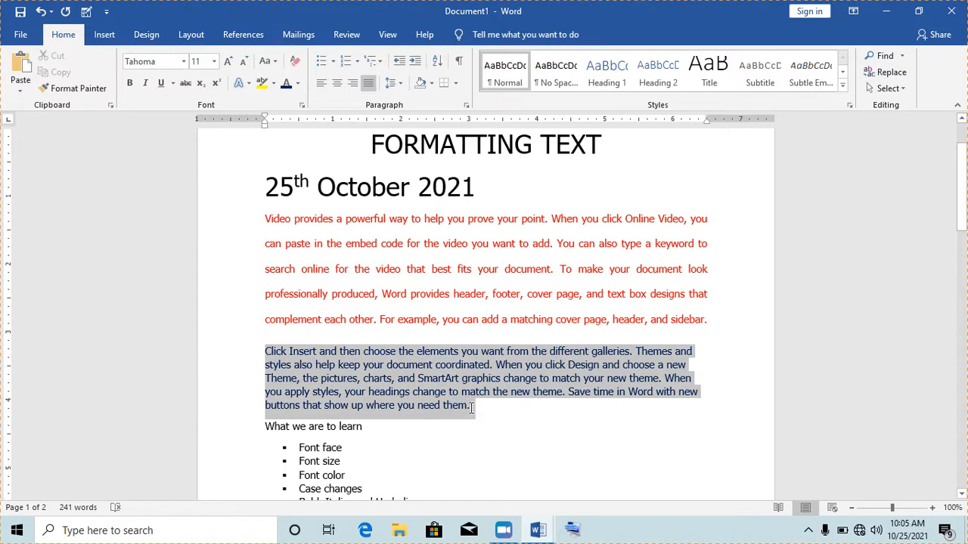
{"action": "left_click", "coordinate": [435, 391]}
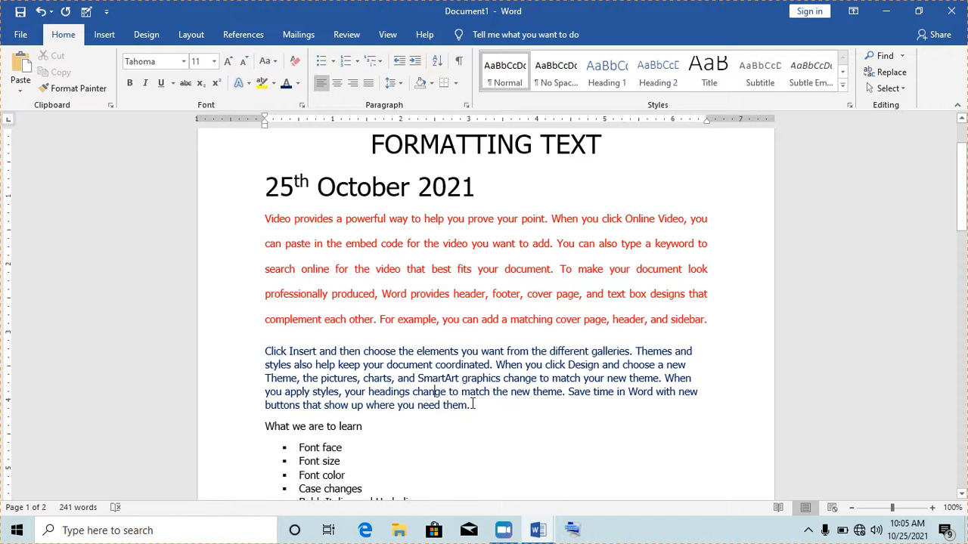
{"action": "left_click_drag", "start_coordinate": [472, 406], "coordinate": [266, 353]}
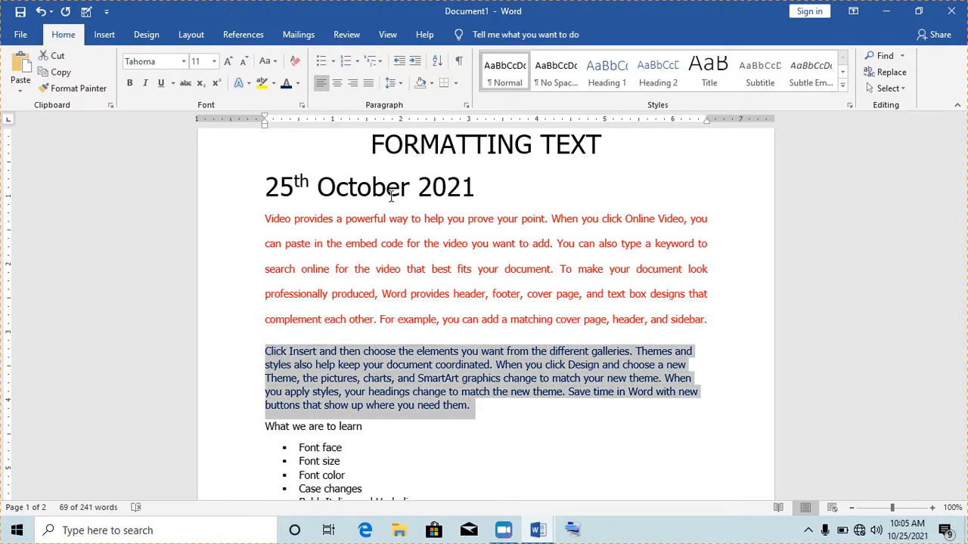
{"action": "left_click", "coordinate": [401, 85]}
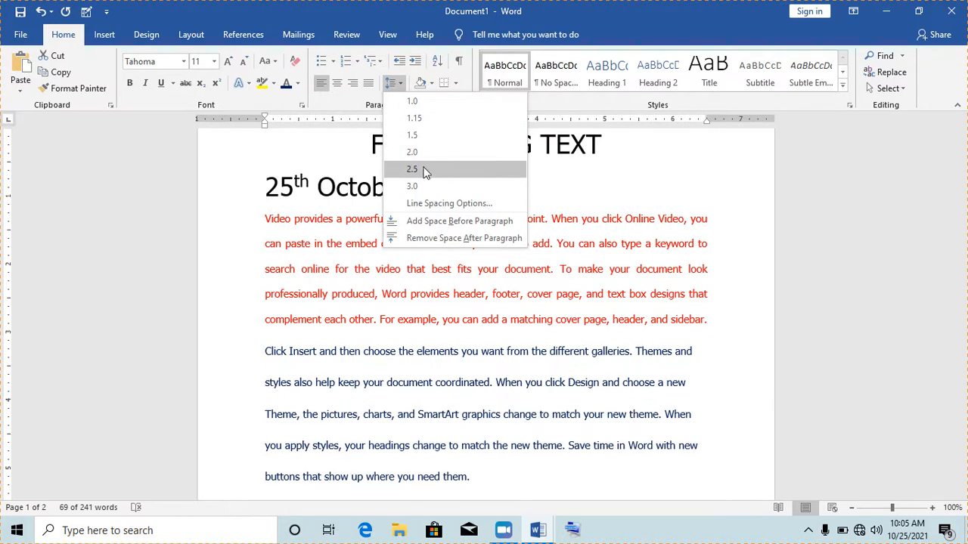
{"action": "left_click", "coordinate": [443, 204]}
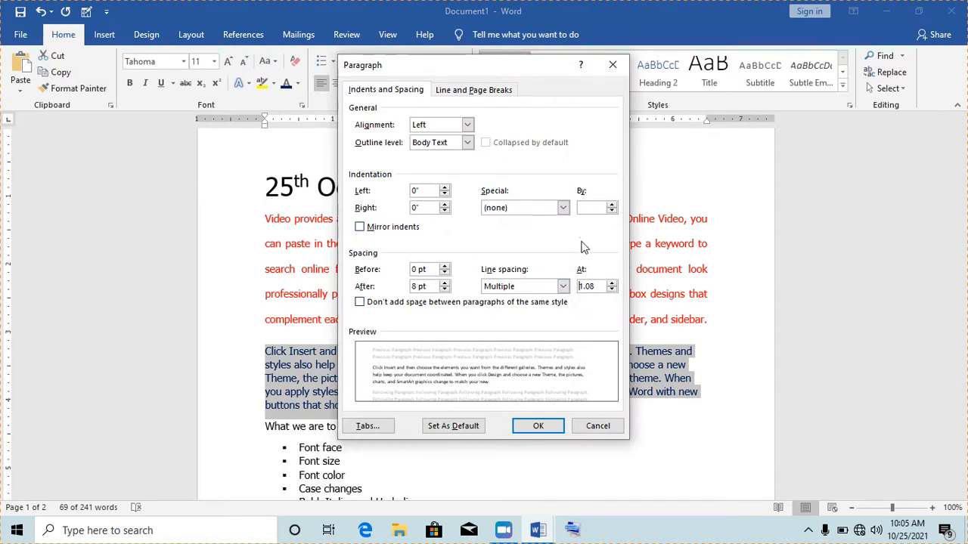
{"action": "left_click", "coordinate": [612, 66]}
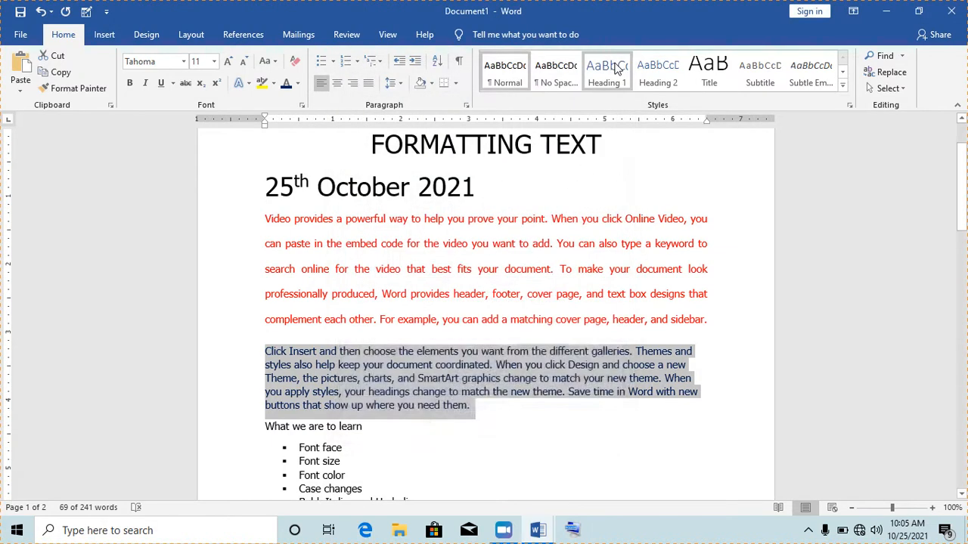
{"action": "left_click", "coordinate": [608, 366]}
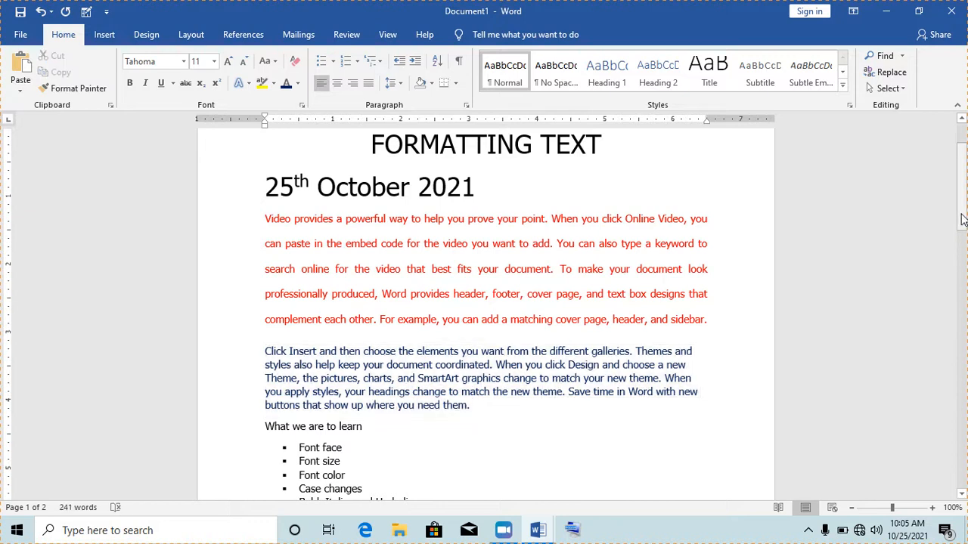
{"action": "mouse_move", "coordinate": [962, 219]}
{"action": "left_mouse_down"}
{"action": "mouse_move", "coordinate": [961, 258]}
{"action": "mouse_move", "coordinate": [956, 209]}
{"action": "left_mouse_up"}
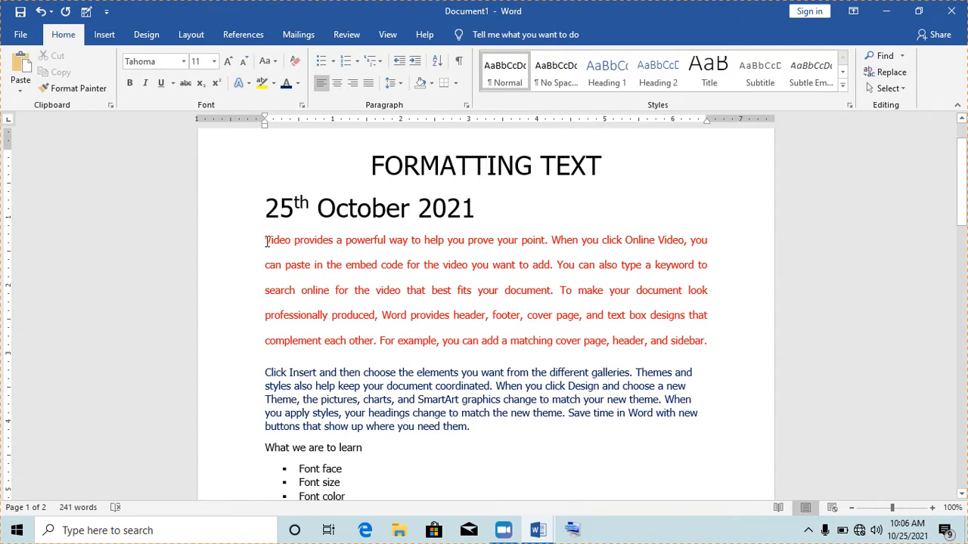
- Select the whole red paragraph, briefly bringing up and minimizing the On-Screen Keyboard
{"action": "mouse_move", "coordinate": [962, 205]}
{"action": "left_mouse_down"}
{"action": "mouse_move", "coordinate": [965, 282]}
{"action": "mouse_move", "coordinate": [965, 216]}
{"action": "left_mouse_up"}
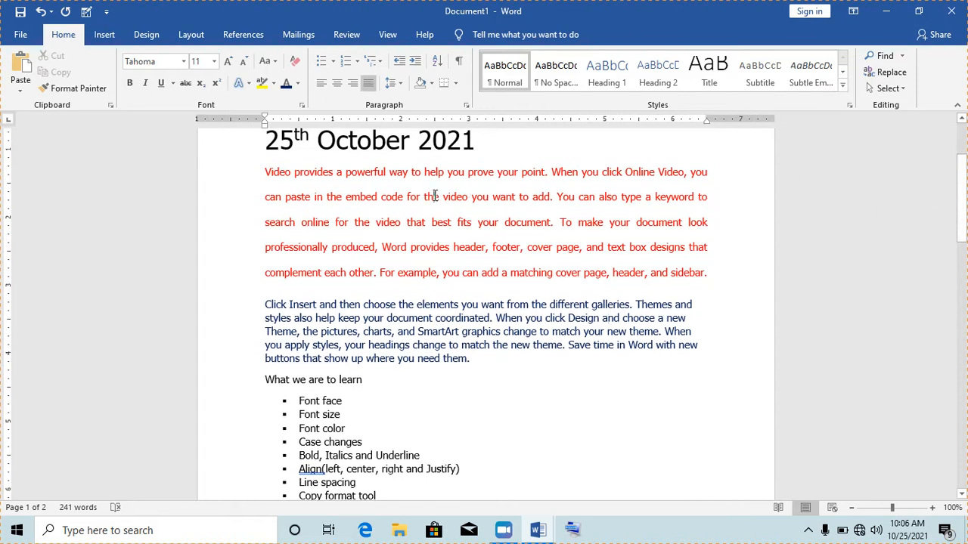
{"action": "triple_click", "coordinate": [434, 196]}
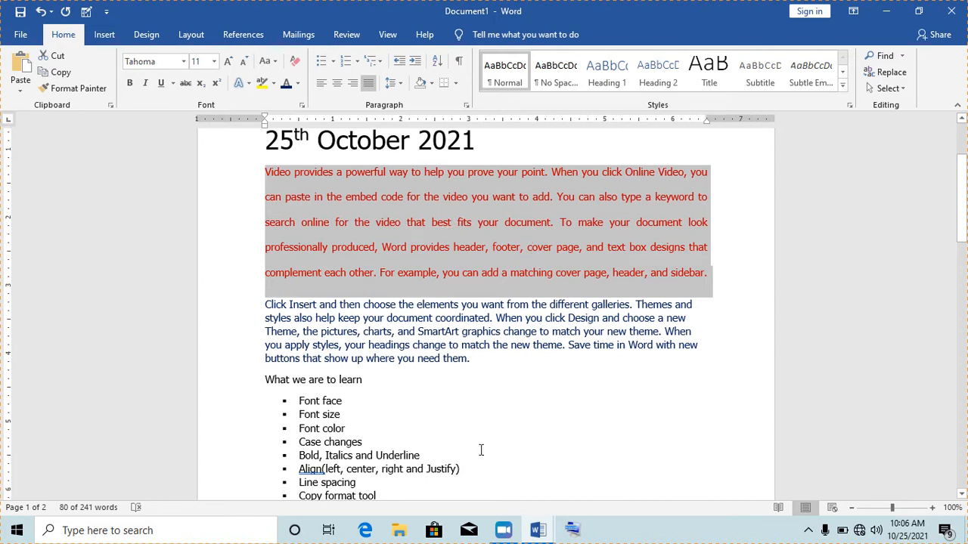
{"action": "left_click", "coordinate": [573, 530]}
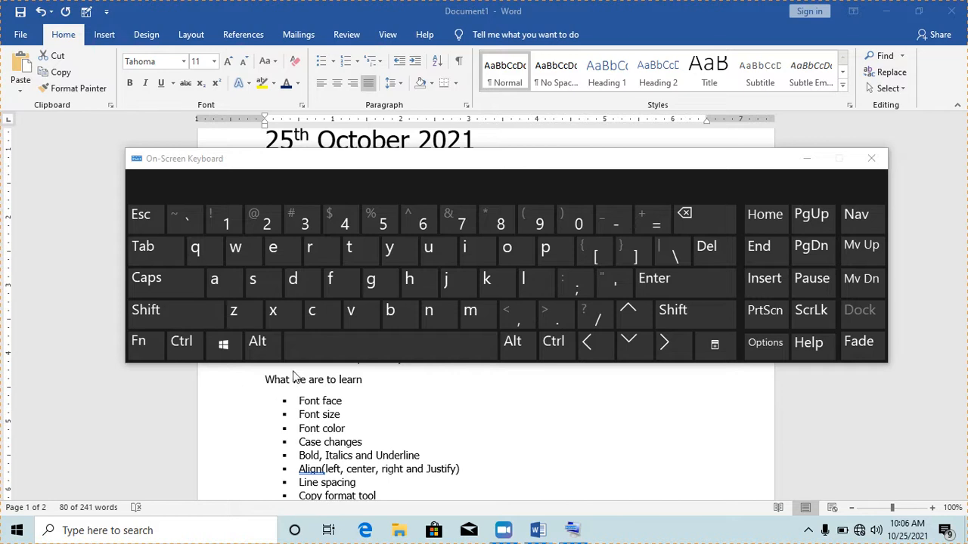
{"action": "left_click", "coordinate": [806, 158]}
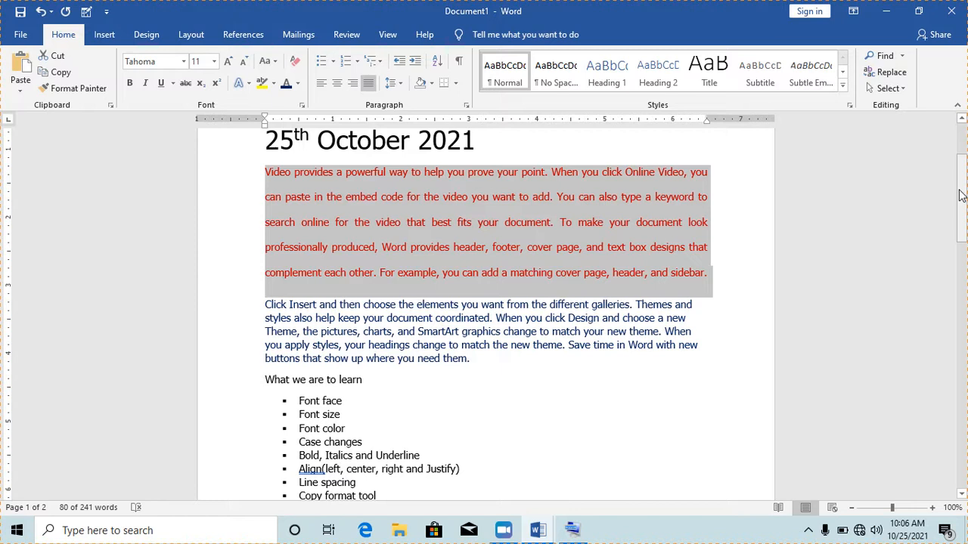
{"action": "left_click_drag", "start_coordinate": [961, 195], "coordinate": [962, 219]}
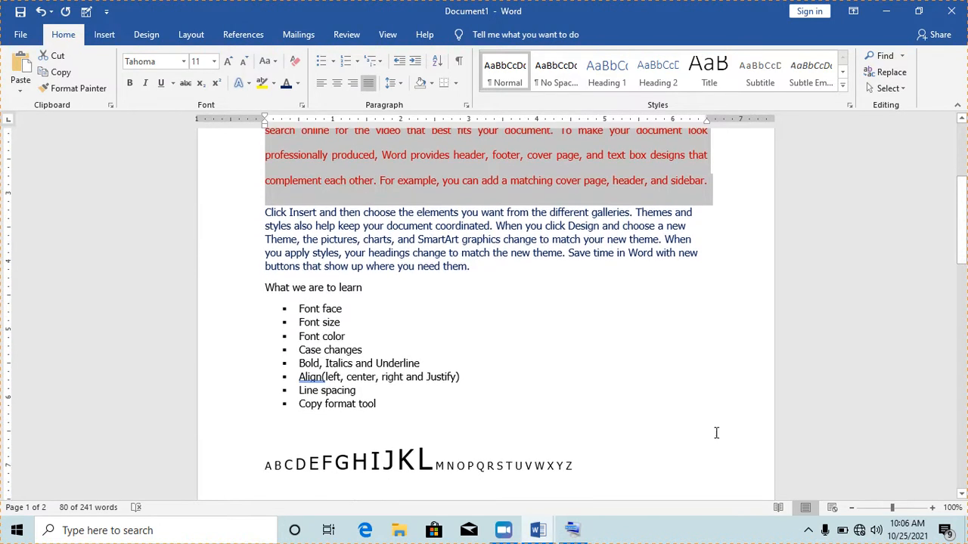
- Bring up the On-Screen Keyboard again and minimize it
{"action": "left_click", "coordinate": [573, 531]}
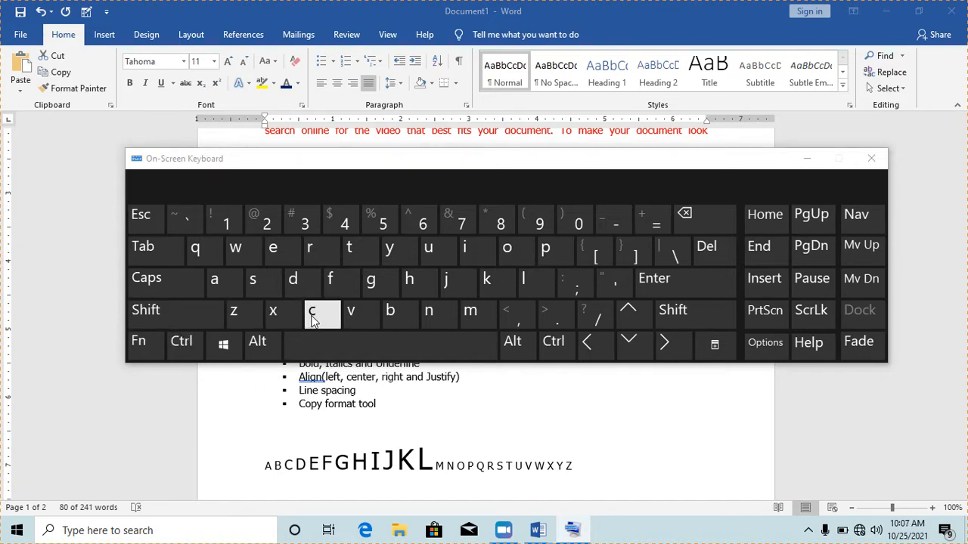
{"action": "left_click", "coordinate": [806, 159]}
{"action": "left_click_drag", "start_coordinate": [958, 217], "coordinate": [959, 255]}
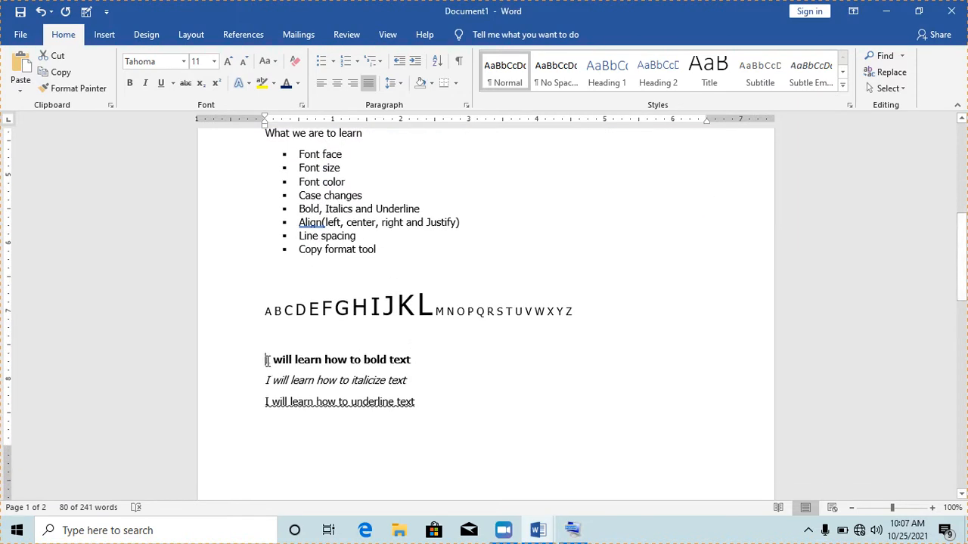
- Paste the red, justified, widely spaced formatting onto the three 'I will learn' lines with Ctrl+Shift+V
{"action": "left_click_drag", "start_coordinate": [267, 360], "coordinate": [414, 406]}
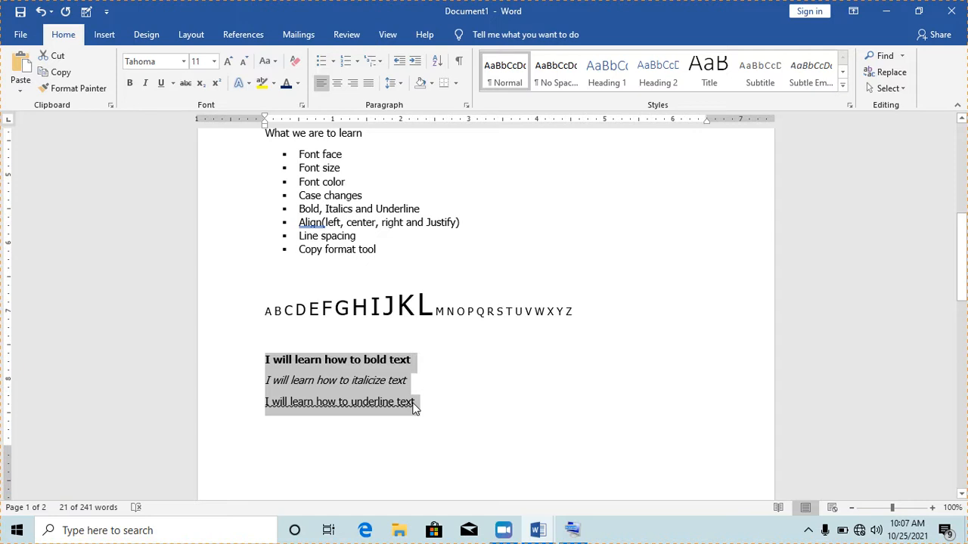
{"action": "key", "text": "ctrl+shift+v"}
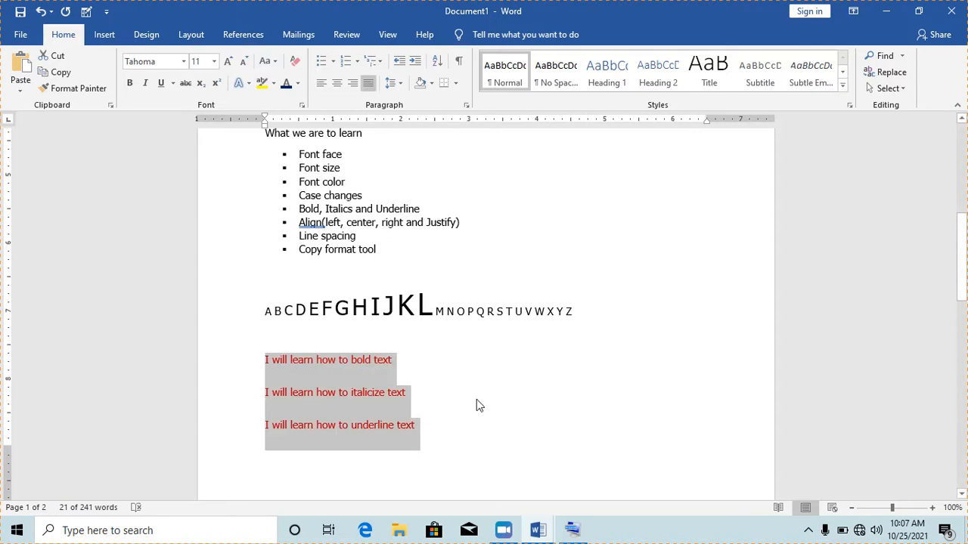
{"action": "mouse_move", "coordinate": [964, 281]}
{"action": "left_mouse_down"}
{"action": "mouse_move", "coordinate": [964, 223]}
{"action": "mouse_move", "coordinate": [964, 269]}
{"action": "left_mouse_up"}
{"action": "left_click", "coordinate": [639, 199]}
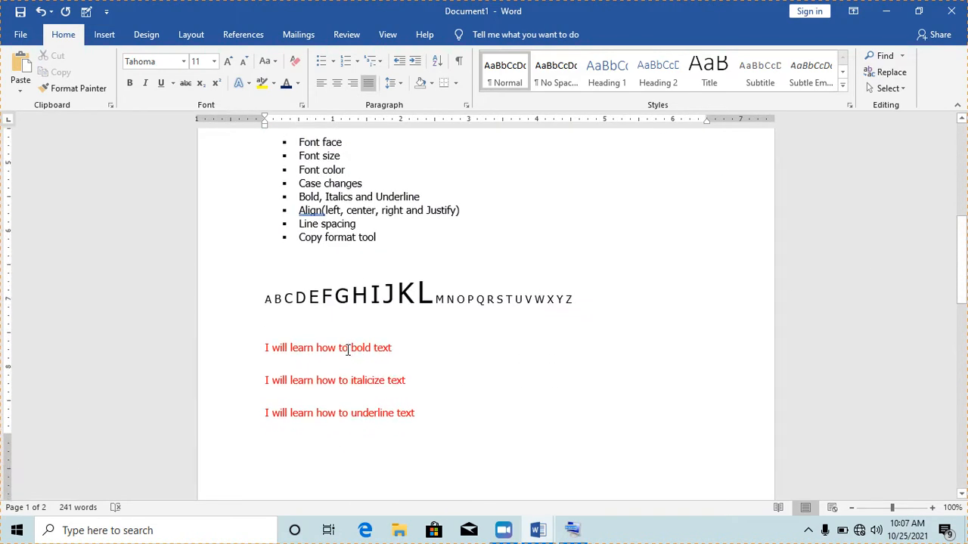
{"action": "left_click_drag", "start_coordinate": [264, 348], "coordinate": [337, 348]}
{"action": "left_click_drag", "start_coordinate": [962, 299], "coordinate": [962, 255]}
- Select the three red learning lines and check their line spacing without changing it
{"action": "left_click", "coordinate": [675, 173]}
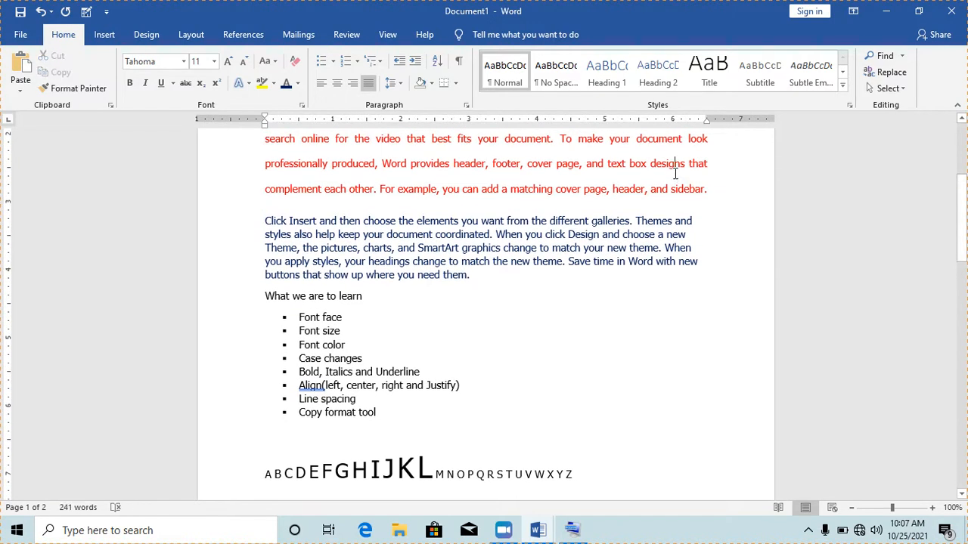
{"action": "left_click_drag", "start_coordinate": [961, 262], "coordinate": [961, 325]}
{"action": "left_click_drag", "start_coordinate": [271, 244], "coordinate": [395, 312]}
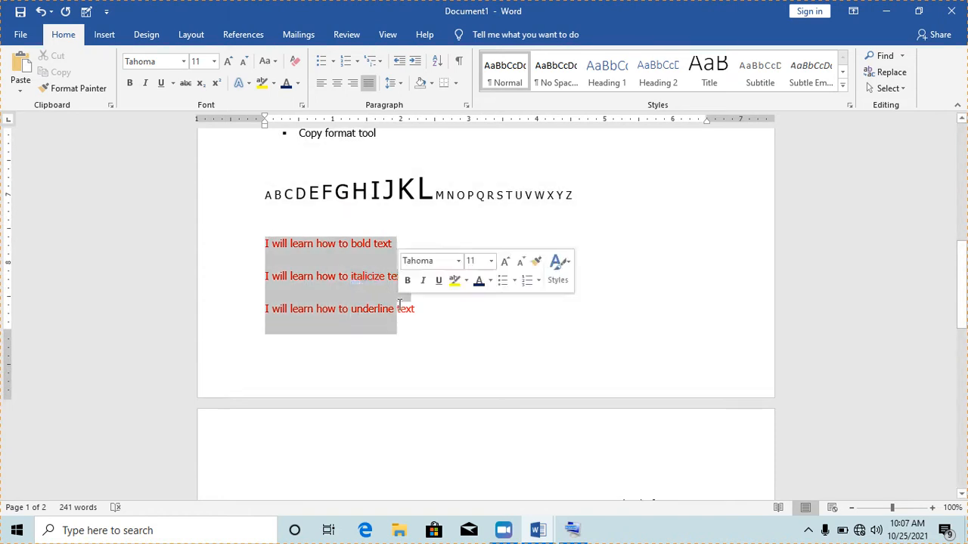
{"action": "left_click", "coordinate": [401, 84]}
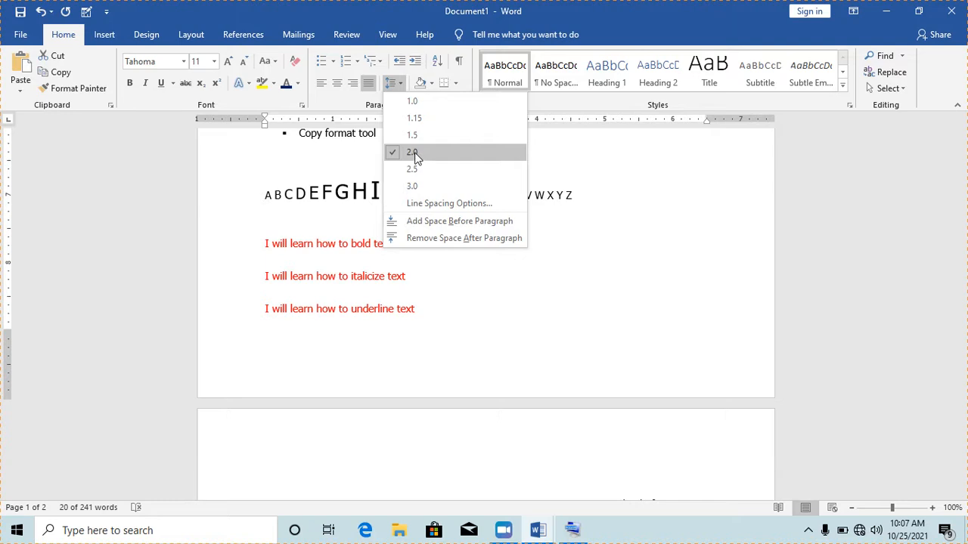
{"action": "left_click", "coordinate": [391, 326]}
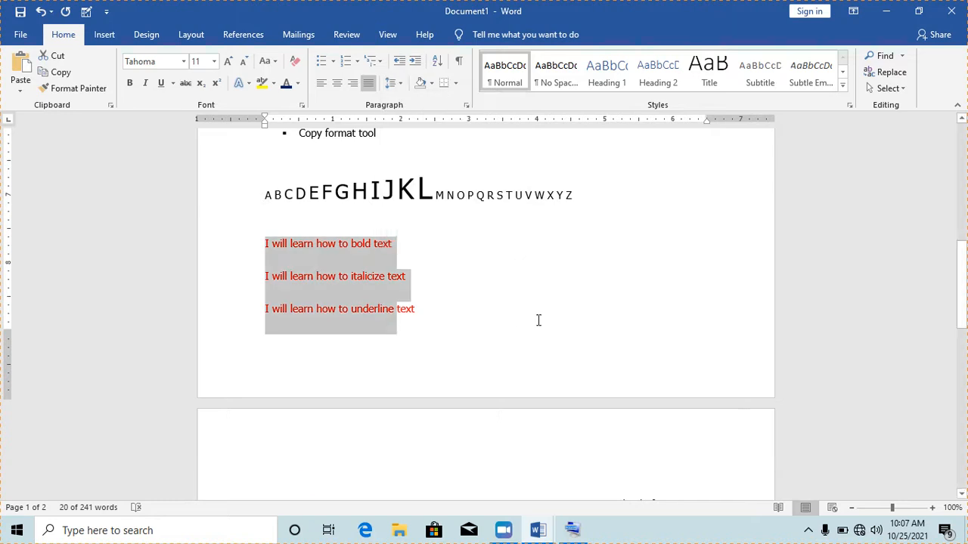
- Create a new blank document, Document2, with Ctrl+N
{"action": "left_click", "coordinate": [473, 310]}
{"action": "left_click_drag", "start_coordinate": [962, 302], "coordinate": [965, 205]}
{"action": "left_click_drag", "start_coordinate": [964, 205], "coordinate": [965, 217]}
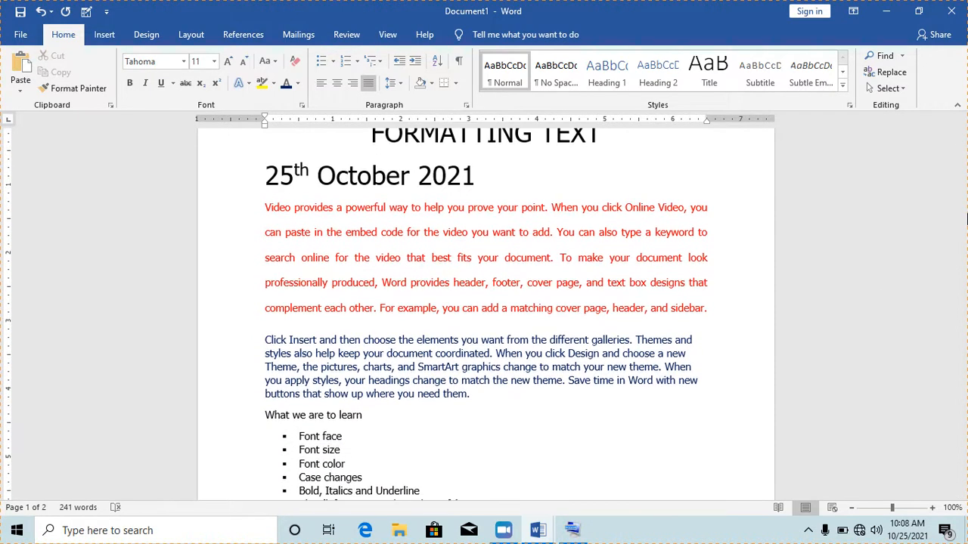
{"action": "left_click_drag", "start_coordinate": [964, 216], "coordinate": [964, 198]}
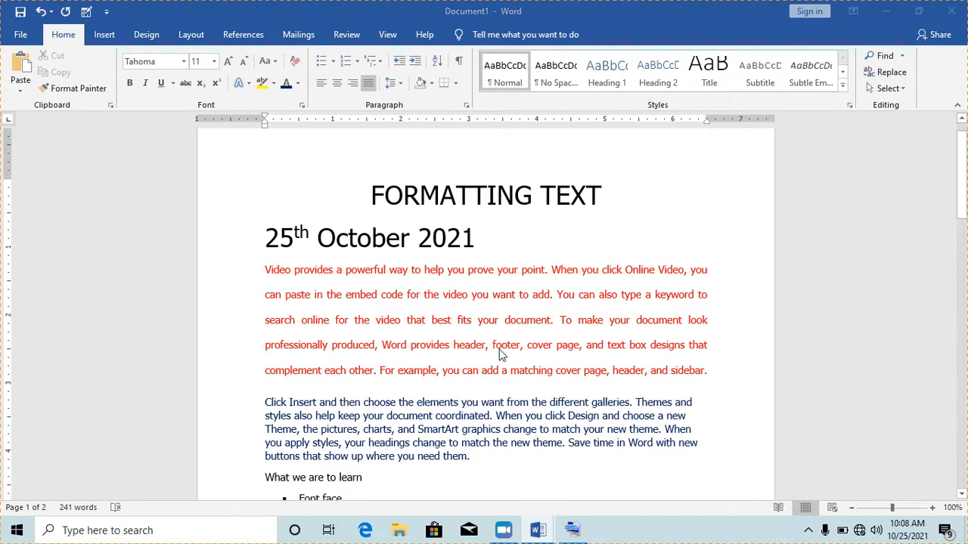
{"action": "key", "text": "ctrl+n"}
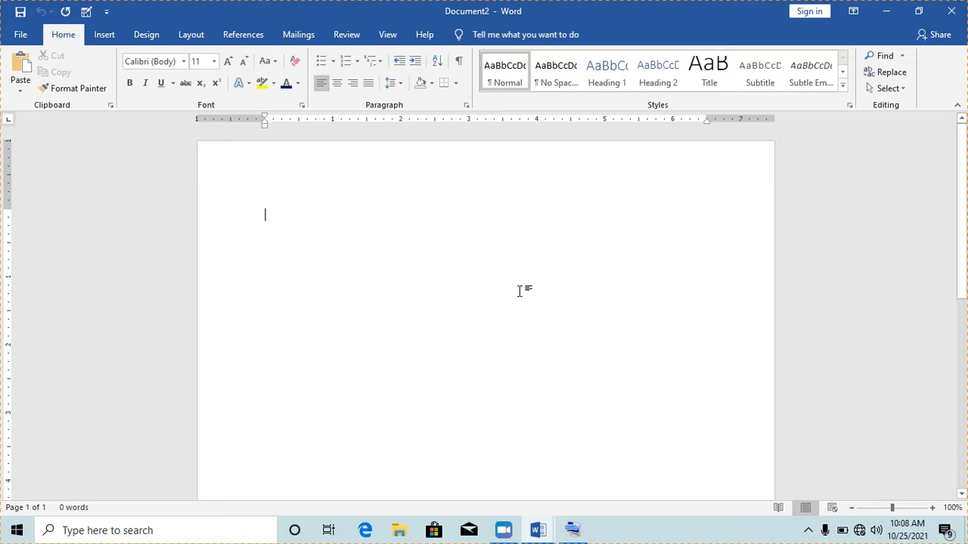
- Type the 'CERTIFICATE OF MERIT' heading and the recipient's award sentence for spreading computer literacy
{"action": "type", "text": "CERTIFIC"}
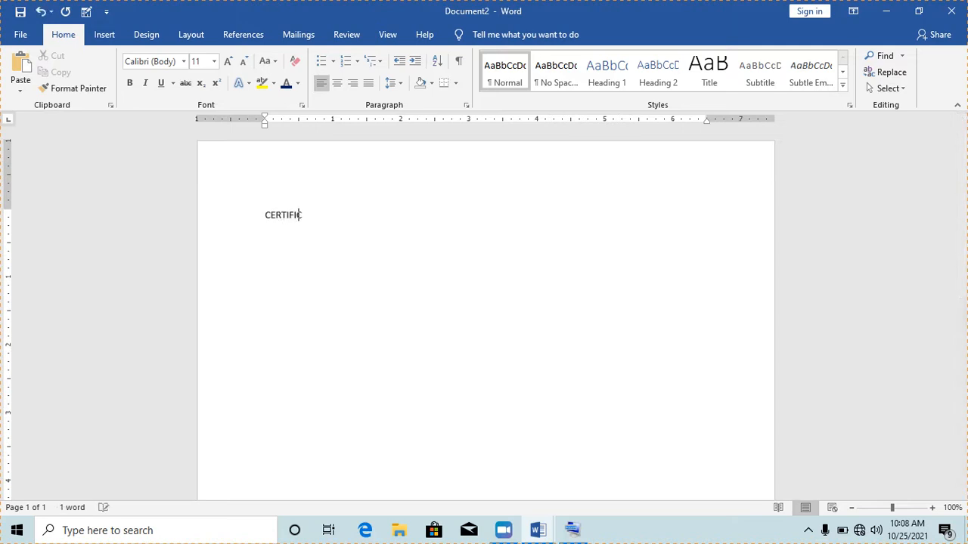
{"action": "type", "text": "ATE OF M"}
{"action": "type", "text": "ERI"}
{"action": "type", "text": "T This cert"}
{"action": "type", "text": "ificate"}
{"action": "type", "text": " is awarded to"}
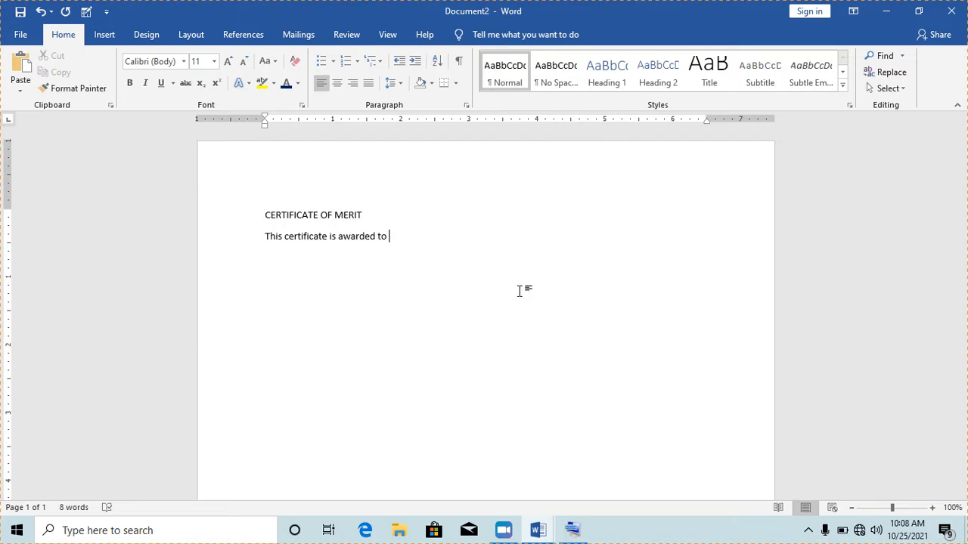
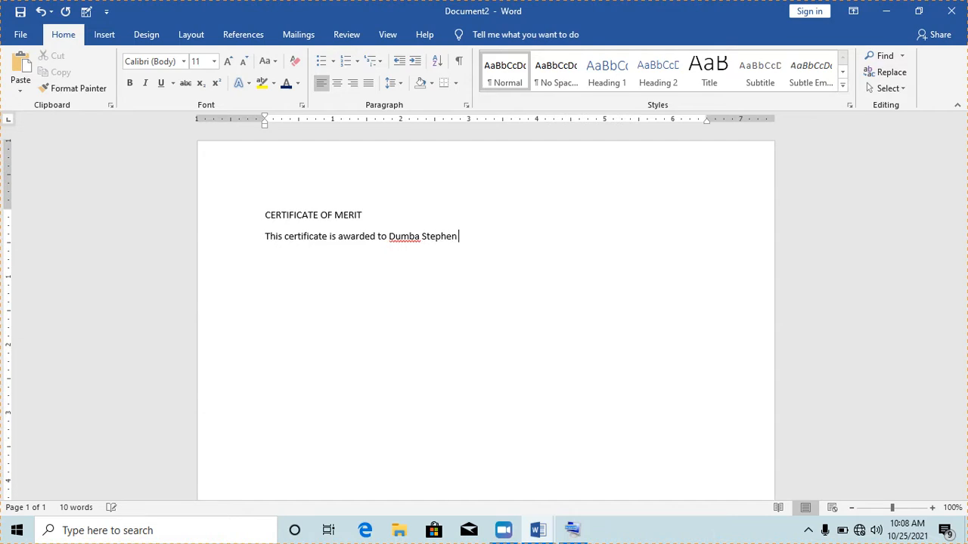
{"action": "type", "text": "for his role in spreading the gospel of compu"}
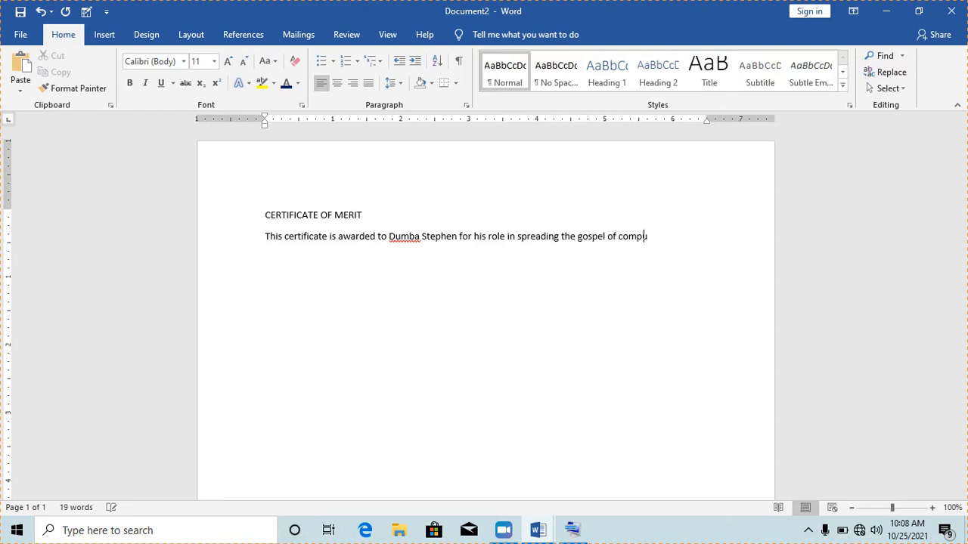
{"action": "type", "text": "ter literacry in"}
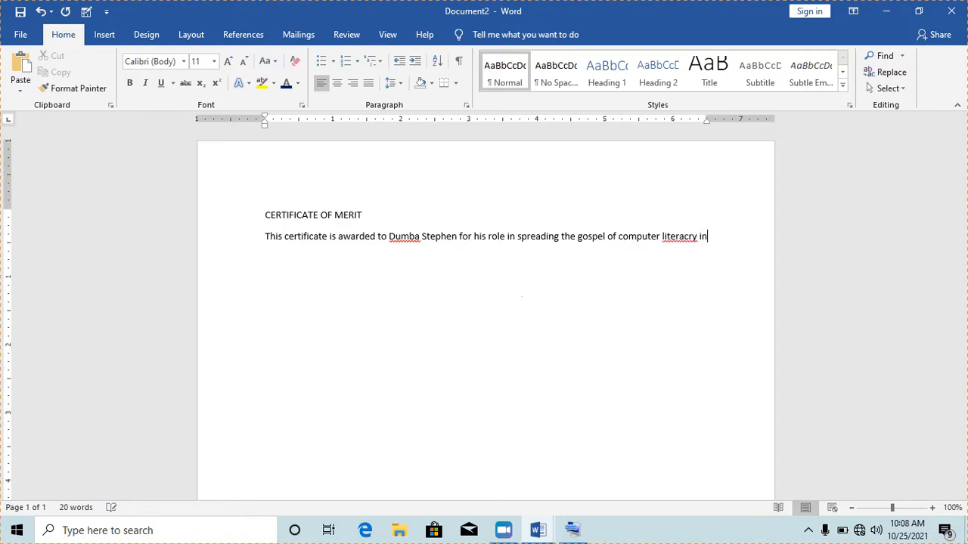
{"action": "type", "text": " Uganda and beyond."}
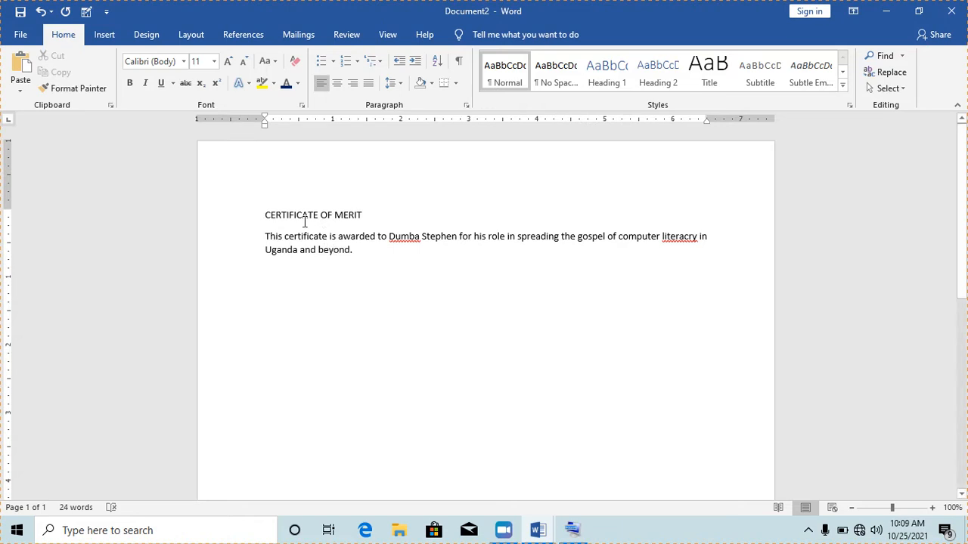
- Select the CERTIFICATE OF MERIT heading and grow it step by step to 24 pt
{"action": "left_click_drag", "start_coordinate": [265, 215], "coordinate": [333, 215]}
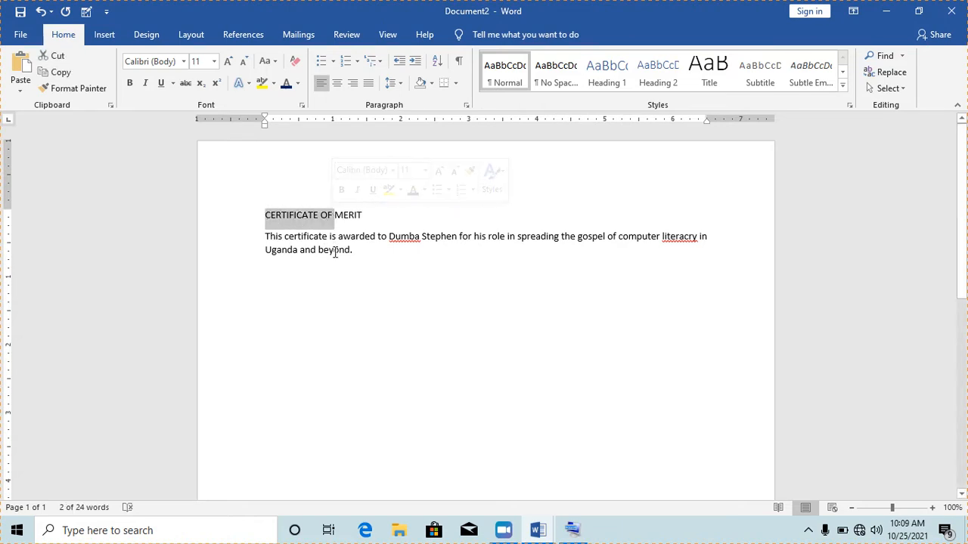
{"action": "left_click", "coordinate": [338, 251]}
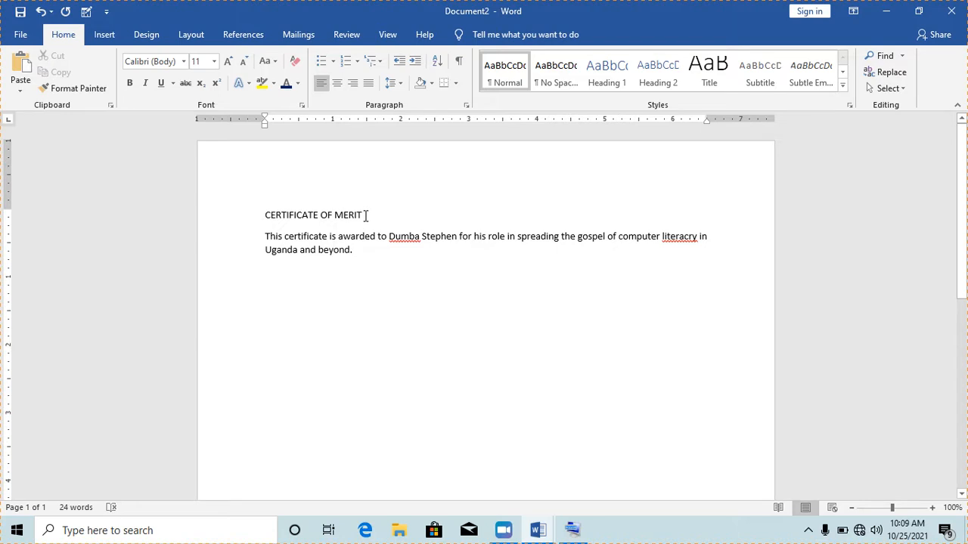
{"action": "left_click_drag", "start_coordinate": [365, 215], "coordinate": [273, 214]}
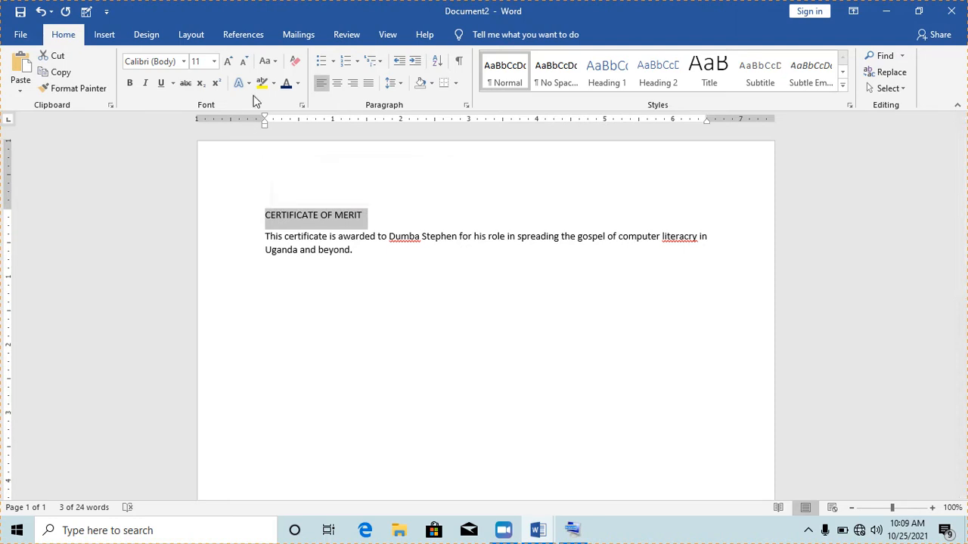
{"action": "left_click", "coordinate": [229, 61]}
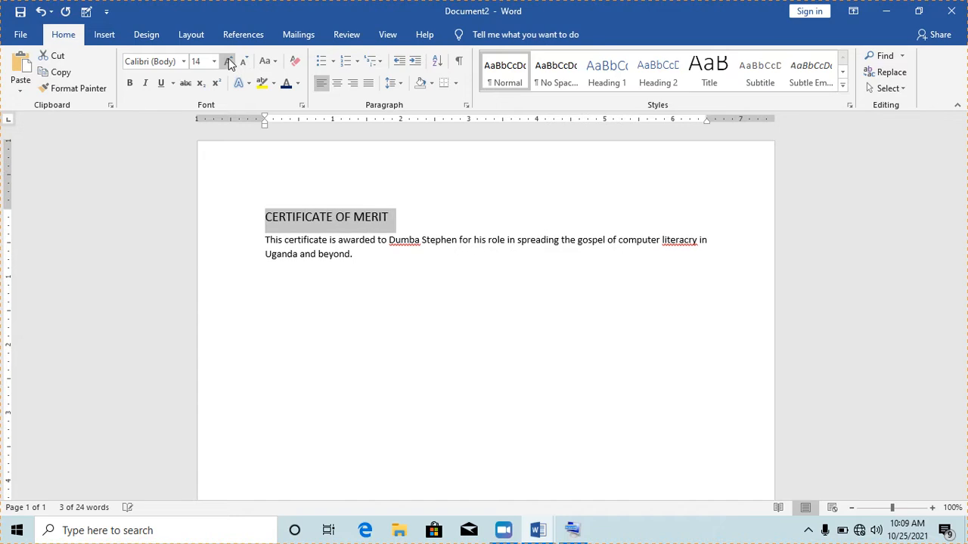
{"action": "left_click", "coordinate": [228, 62]}
{"action": "left_click", "coordinate": [228, 62]}
{"action": "left_click", "coordinate": [228, 61]}
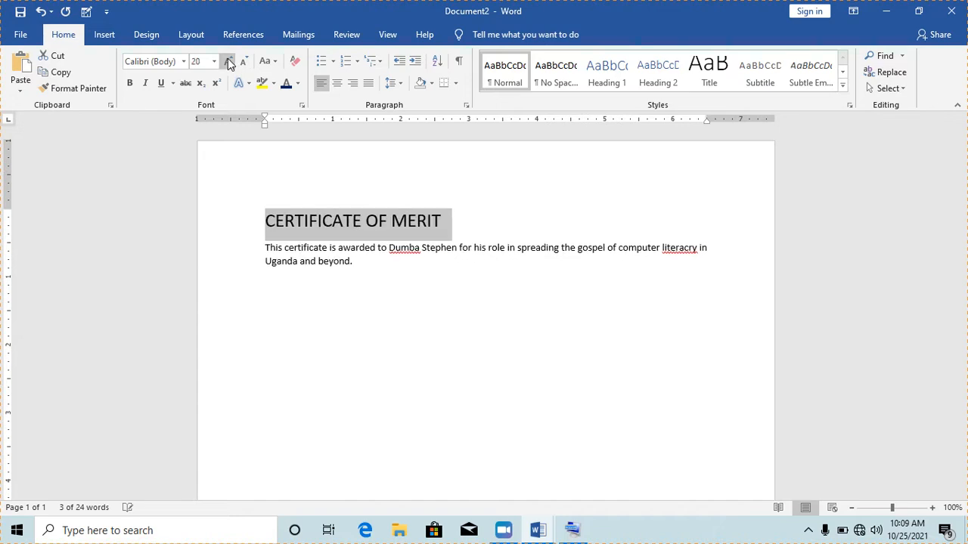
{"action": "left_click", "coordinate": [227, 61]}
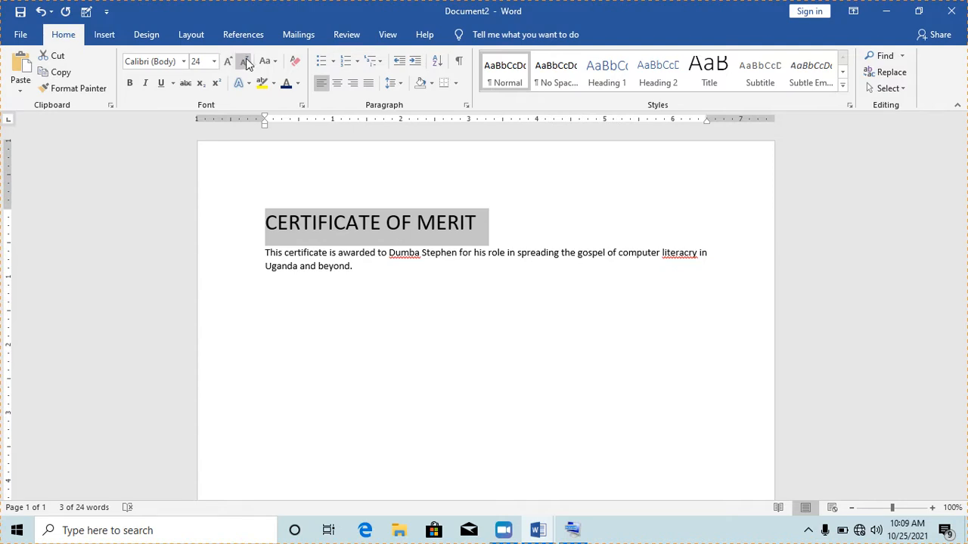
- Try shrinking and regrowing the heading, then set its font size to 36 pt
{"action": "left_click", "coordinate": [243, 62]}
{"action": "left_click", "coordinate": [244, 61]}
{"action": "left_click", "coordinate": [243, 62]}
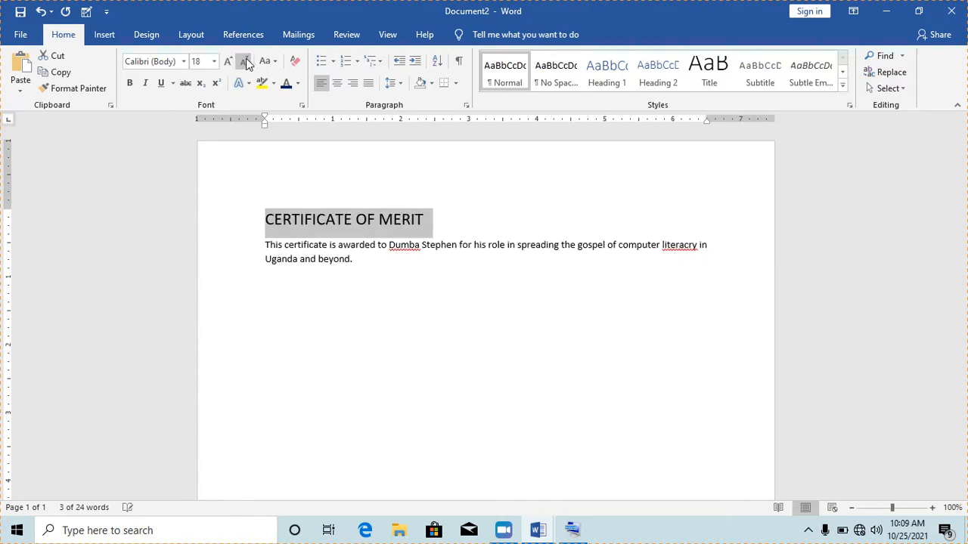
{"action": "left_click", "coordinate": [244, 61]}
{"action": "left_click", "coordinate": [228, 61]}
{"action": "left_click", "coordinate": [228, 61]}
{"action": "left_click", "coordinate": [229, 61]}
{"action": "left_click", "coordinate": [229, 61]}
{"action": "left_click", "coordinate": [228, 61]}
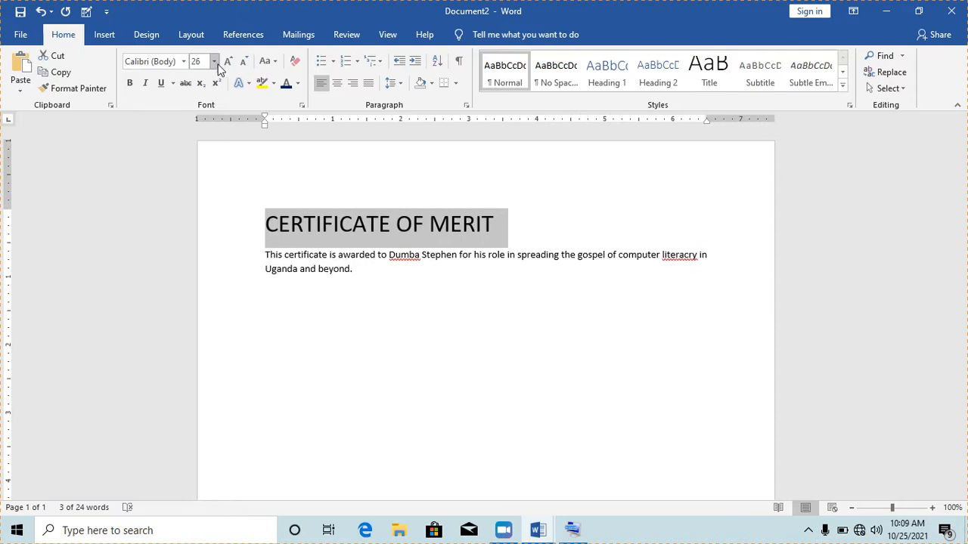
{"action": "left_click", "coordinate": [214, 61]}
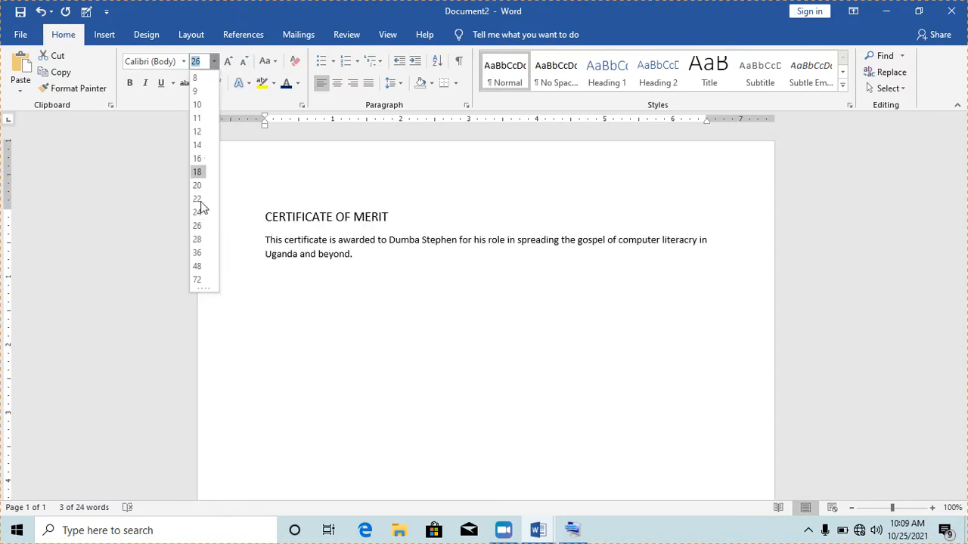
{"action": "left_click", "coordinate": [198, 253]}
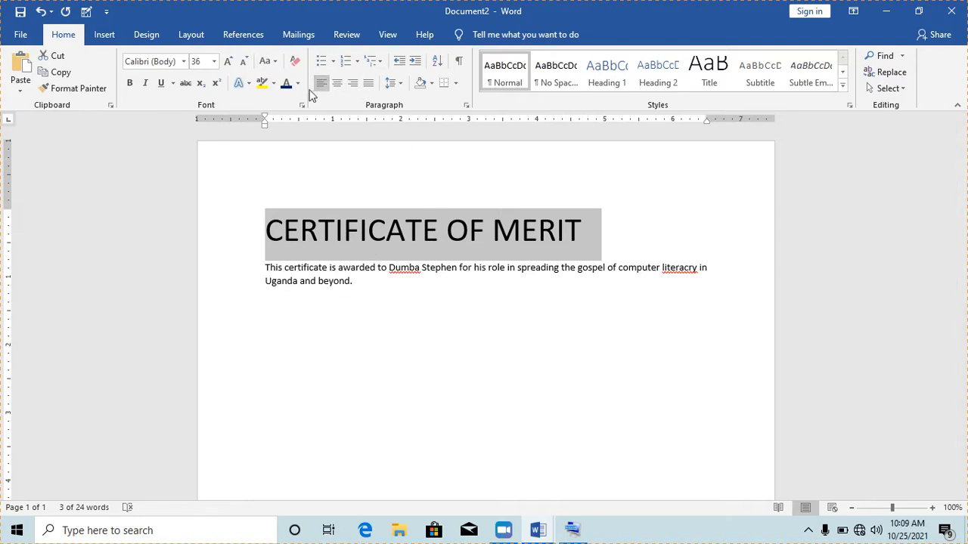
- Center the title, set it in Old English Text MT, and reduce it to 28 pt
{"action": "left_click", "coordinate": [340, 86]}
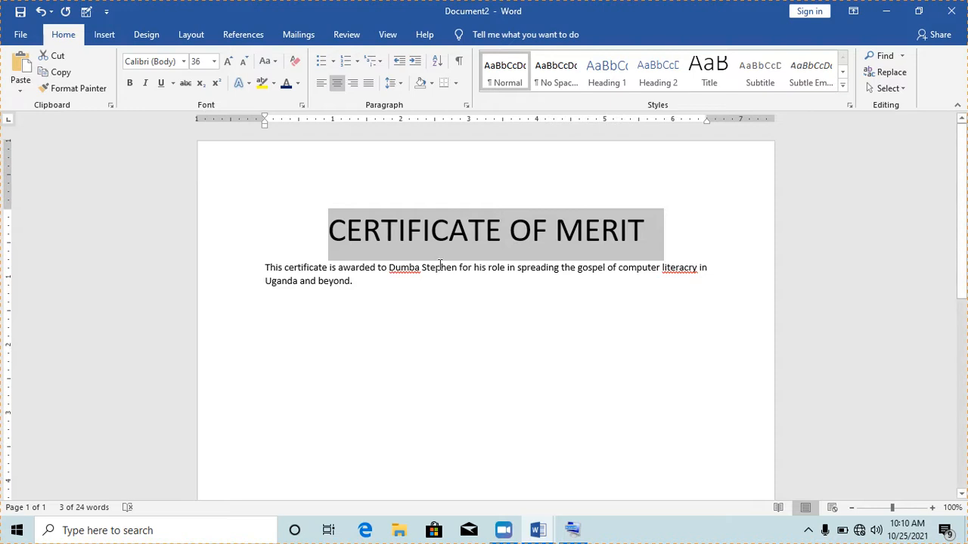
{"action": "left_click", "coordinate": [183, 62]}
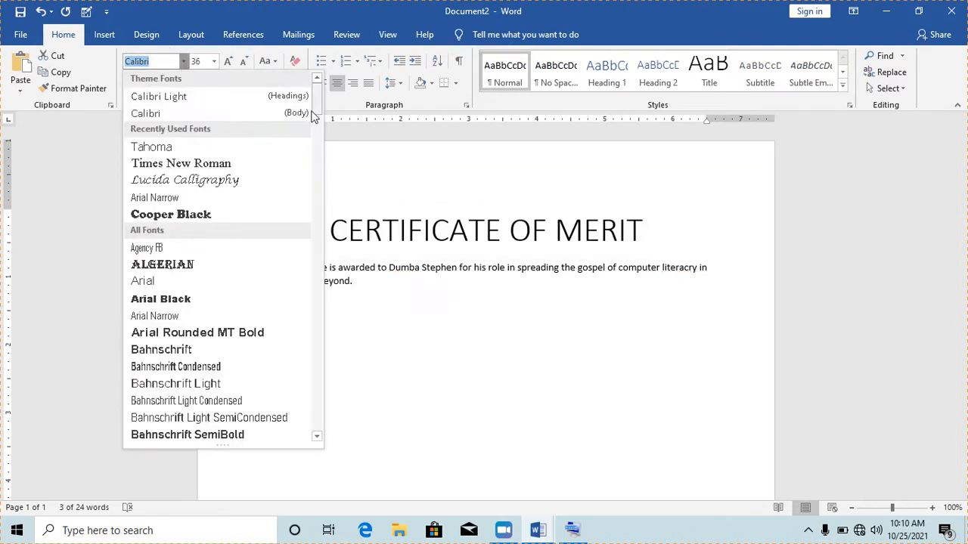
{"action": "left_click_drag", "start_coordinate": [314, 114], "coordinate": [320, 338]}
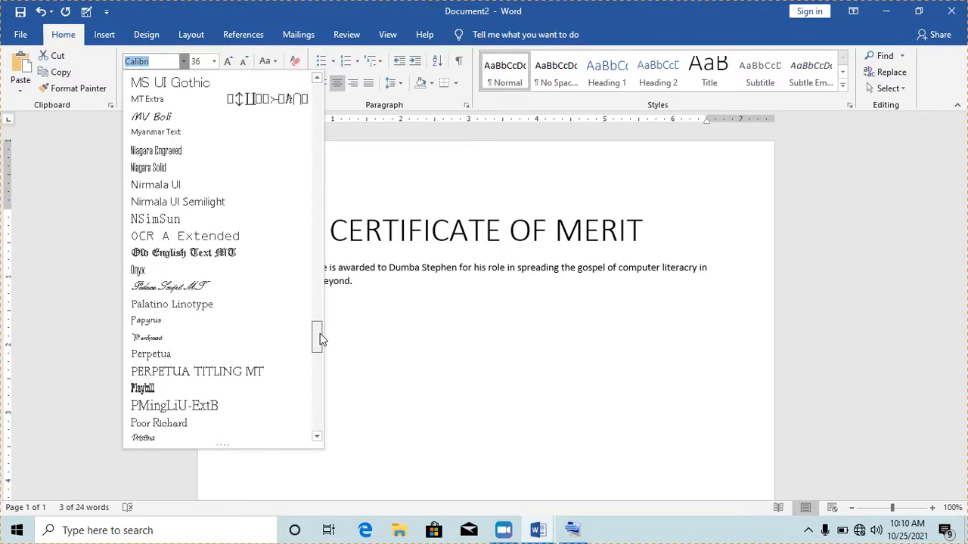
{"action": "left_click", "coordinate": [227, 257]}
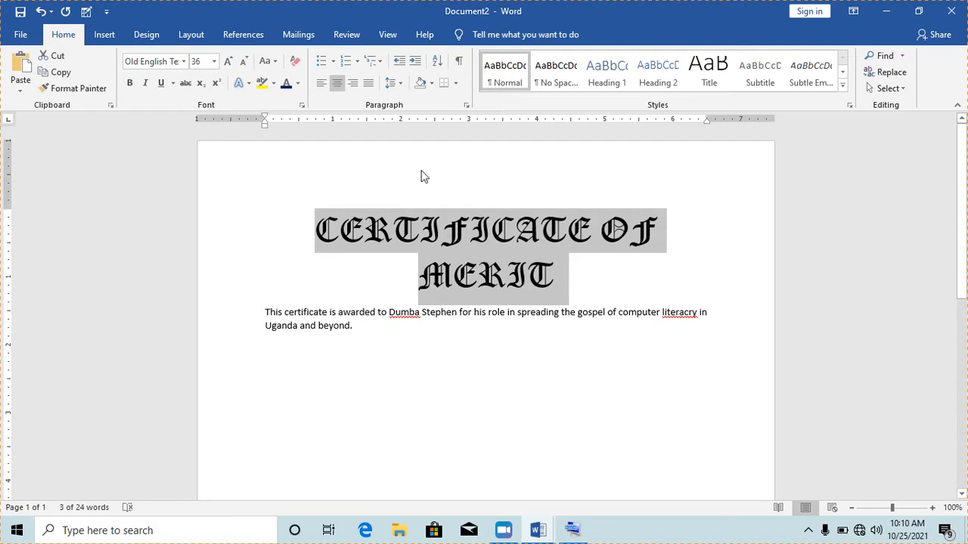
{"action": "left_click", "coordinate": [243, 63]}
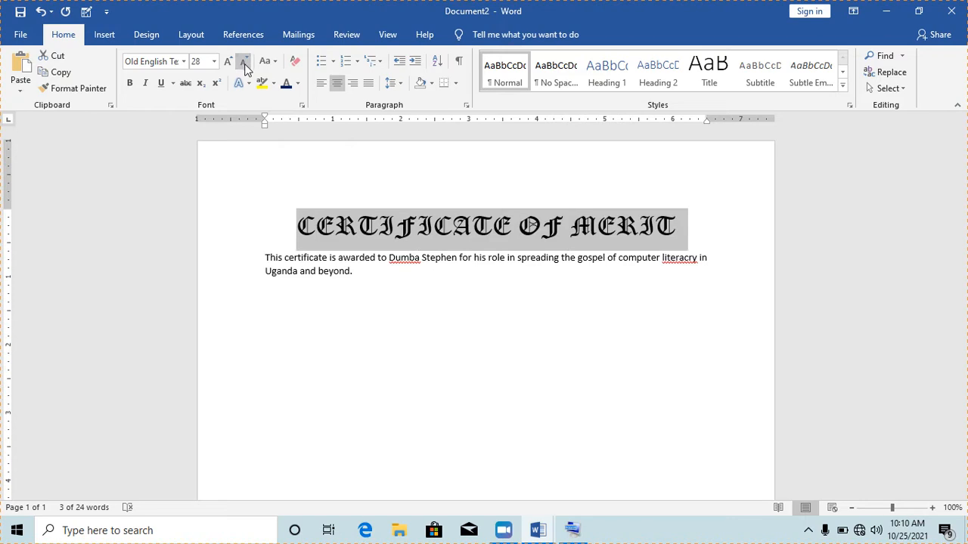
{"action": "left_click", "coordinate": [378, 275]}
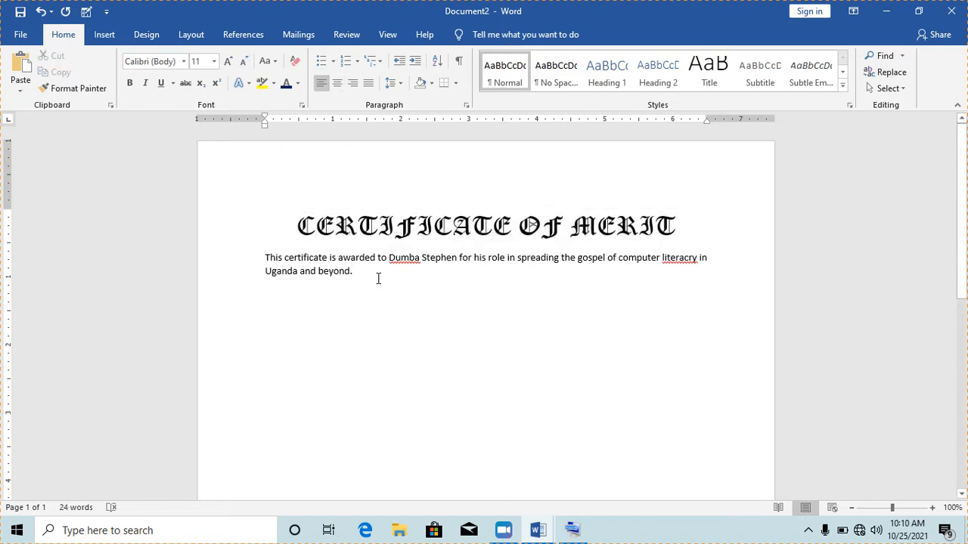
- Switch the CERTIFICATE OF MERIT title from Old English Text MT to the Elephant font
{"action": "left_click_drag", "start_coordinate": [683, 221], "coordinate": [310, 231]}
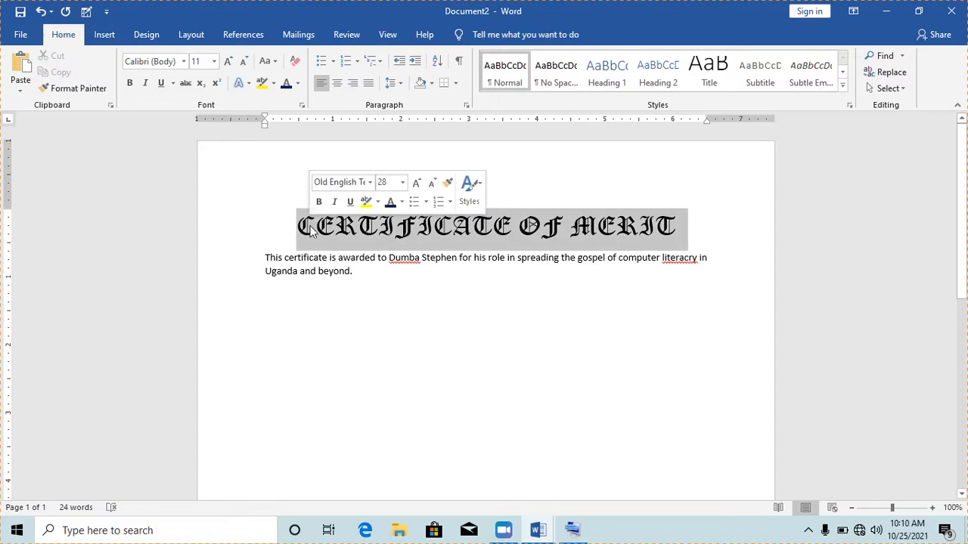
{"action": "left_click", "coordinate": [183, 62]}
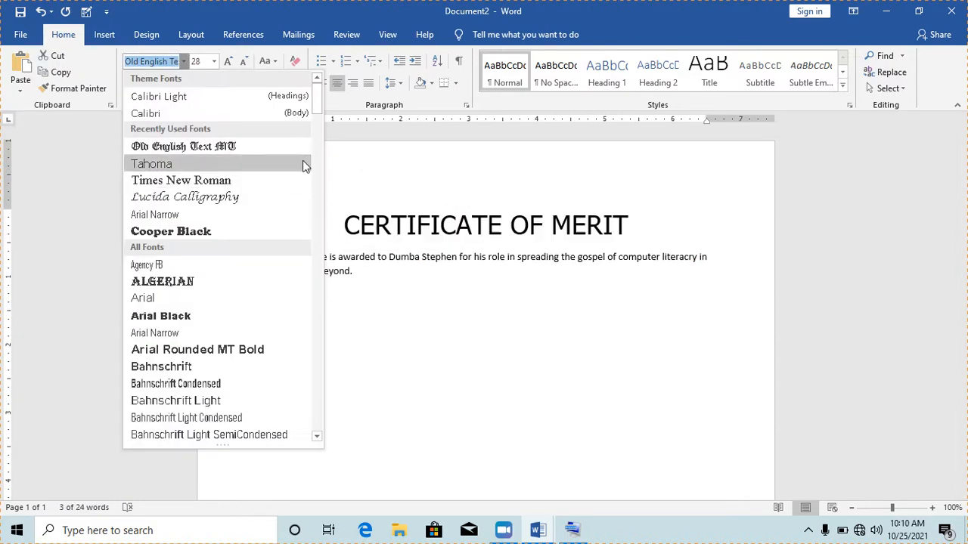
{"action": "left_click_drag", "start_coordinate": [318, 111], "coordinate": [310, 215]}
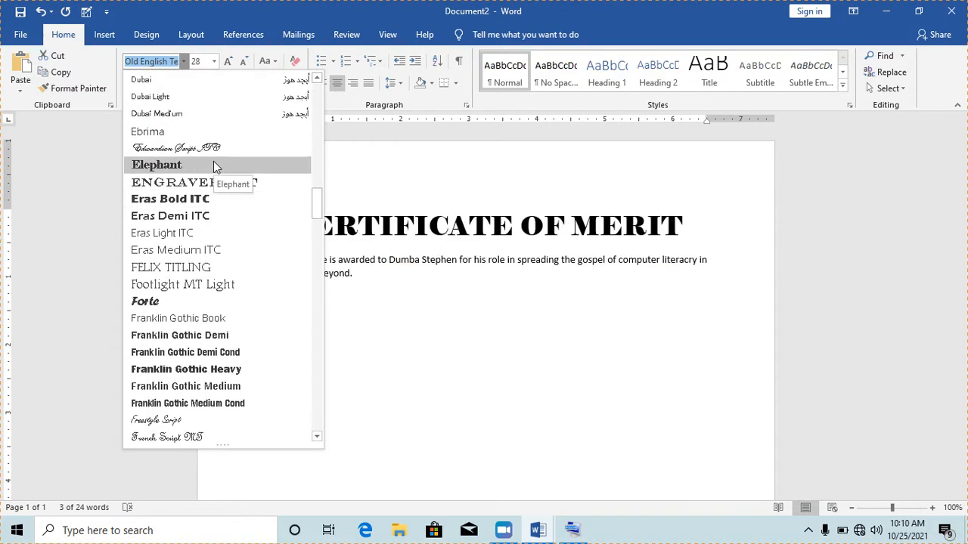
{"action": "left_click", "coordinate": [190, 165]}
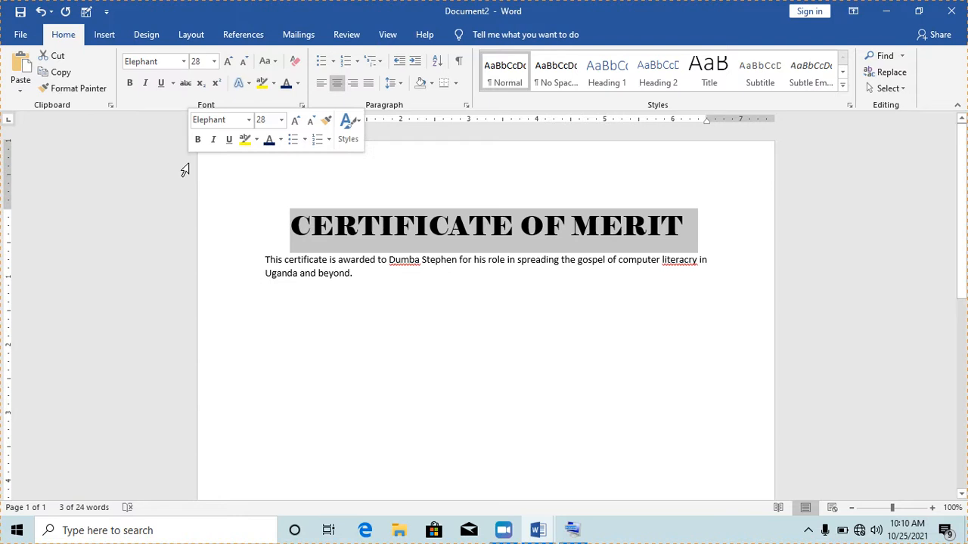
{"action": "left_click", "coordinate": [386, 257]}
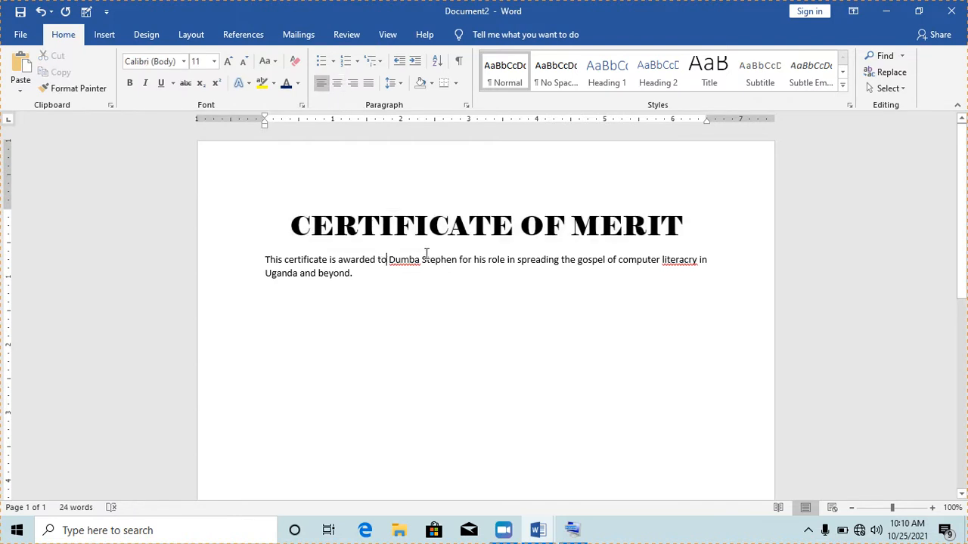
- Centre the certificate's body paragraph and enlarge its text to 16 pt
{"action": "left_click_drag", "start_coordinate": [333, 227], "coordinate": [515, 227]}
{"action": "left_click_drag", "start_coordinate": [310, 259], "coordinate": [352, 274]}
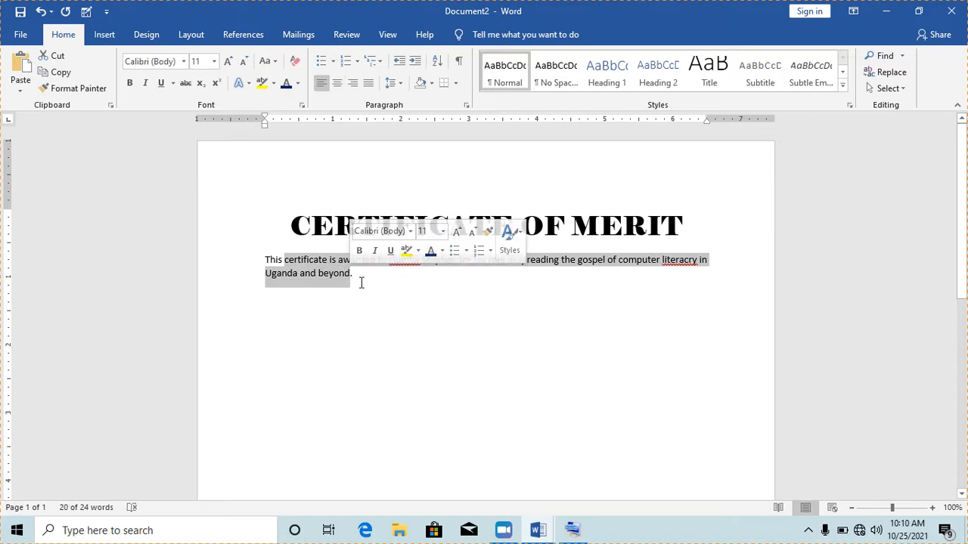
{"action": "left_click", "coordinate": [364, 286]}
{"action": "triple_click", "coordinate": [314, 269]}
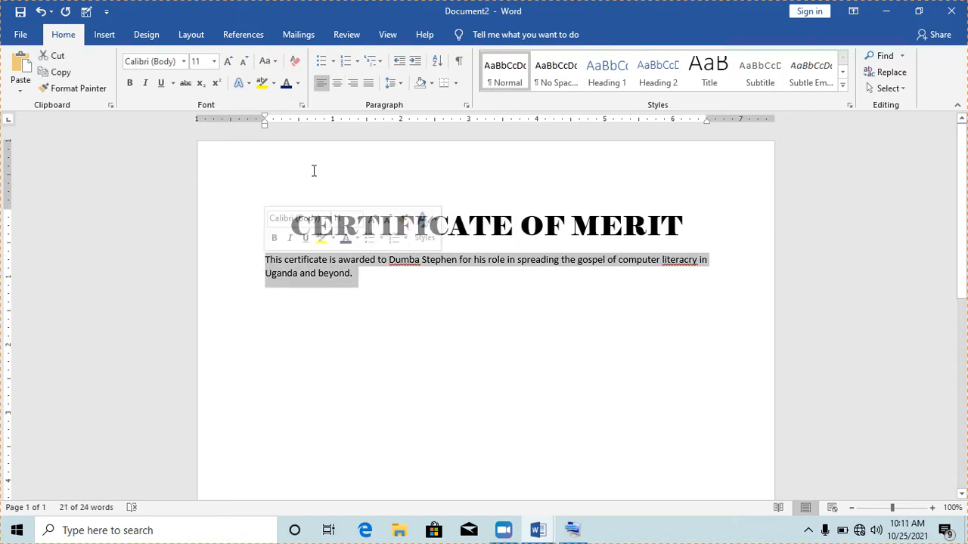
{"action": "left_click", "coordinate": [337, 86]}
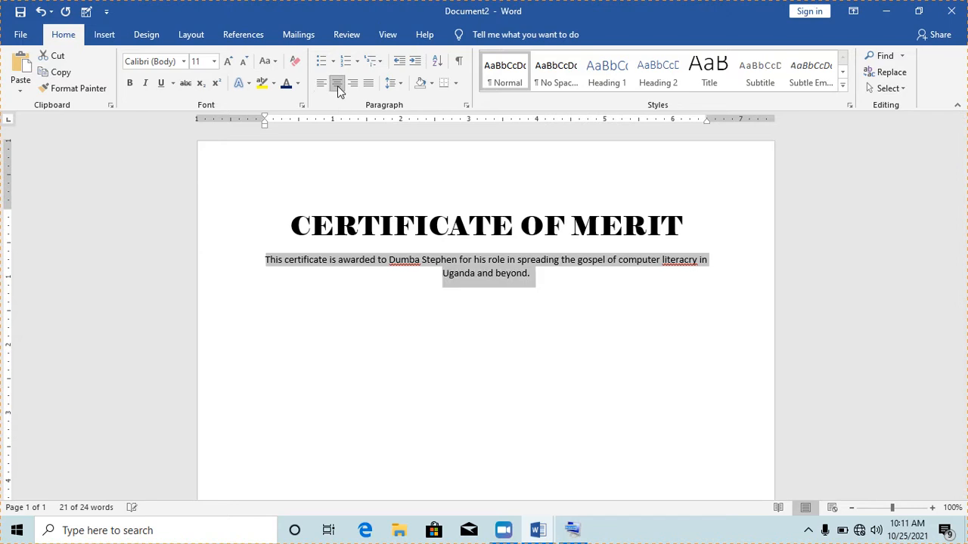
{"action": "left_click", "coordinate": [229, 64]}
{"action": "left_click", "coordinate": [229, 63]}
{"action": "left_click", "coordinate": [229, 64]}
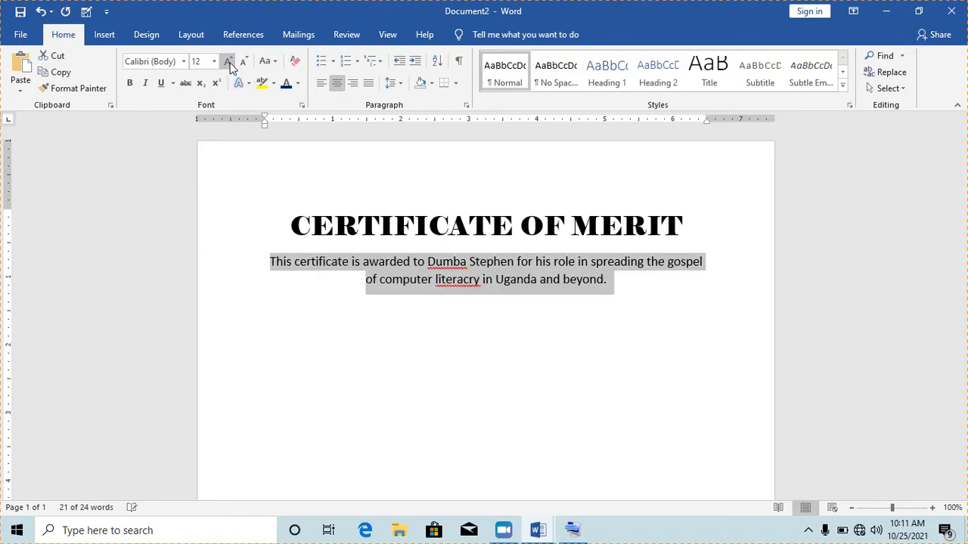
- Set the body paragraph in italic Times New Roman with 2.0 line spacing
{"action": "left_click", "coordinate": [183, 63]}
{"action": "type", "text": "Times New Ro"}
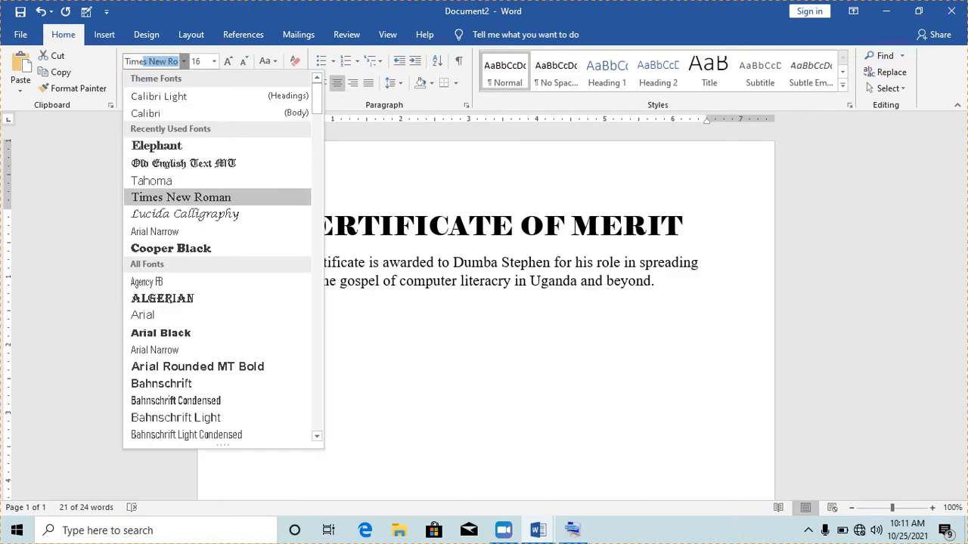
{"action": "key", "text": "Return"}
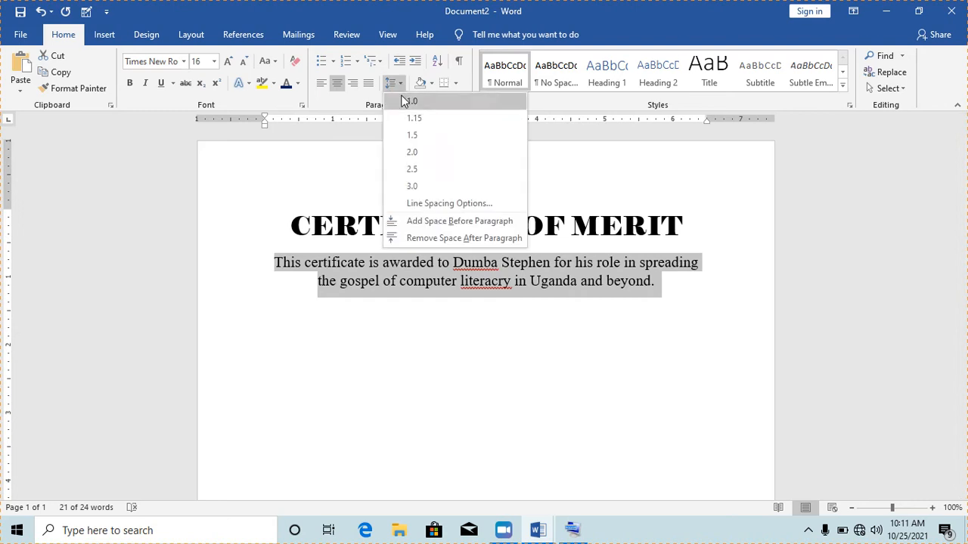
{"action": "left_click", "coordinate": [413, 154]}
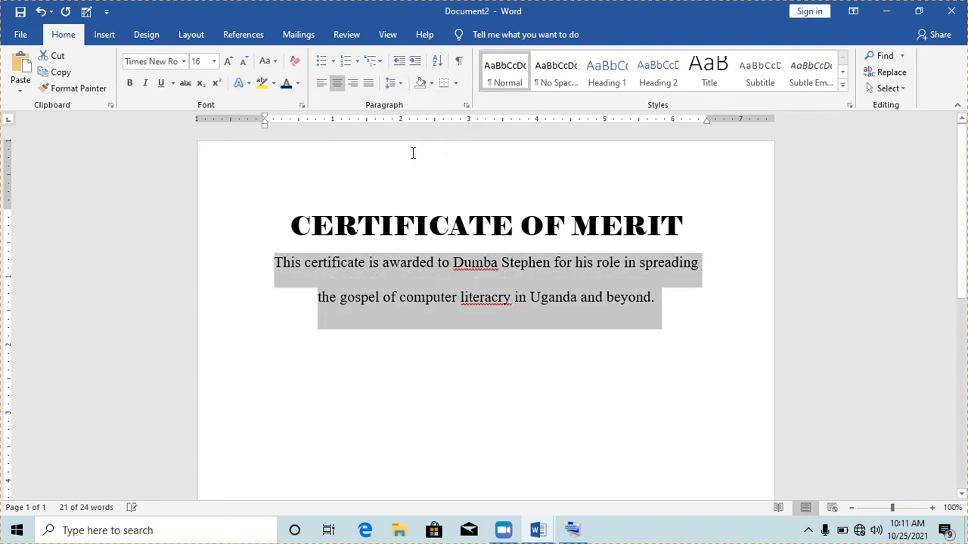
{"action": "left_click", "coordinate": [147, 84]}
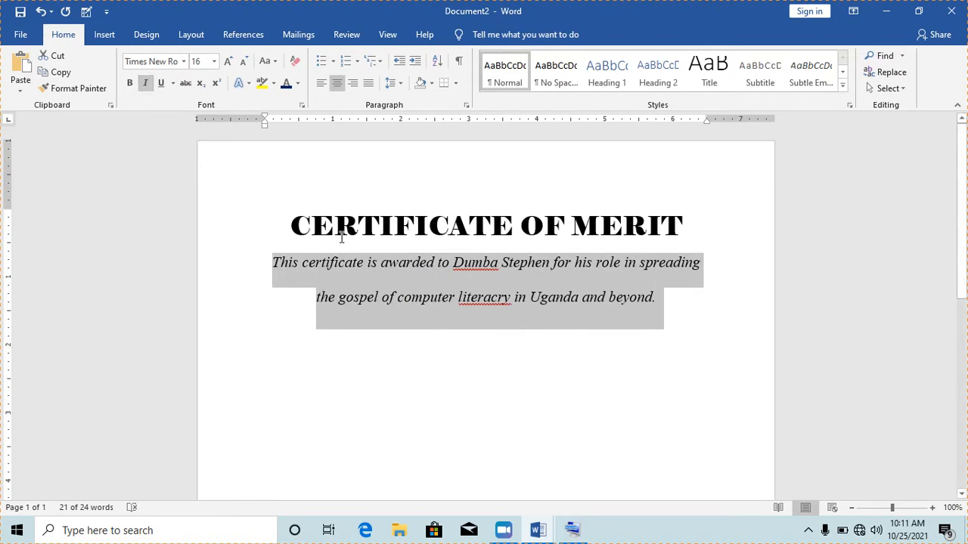
{"action": "left_click", "coordinate": [479, 297]}
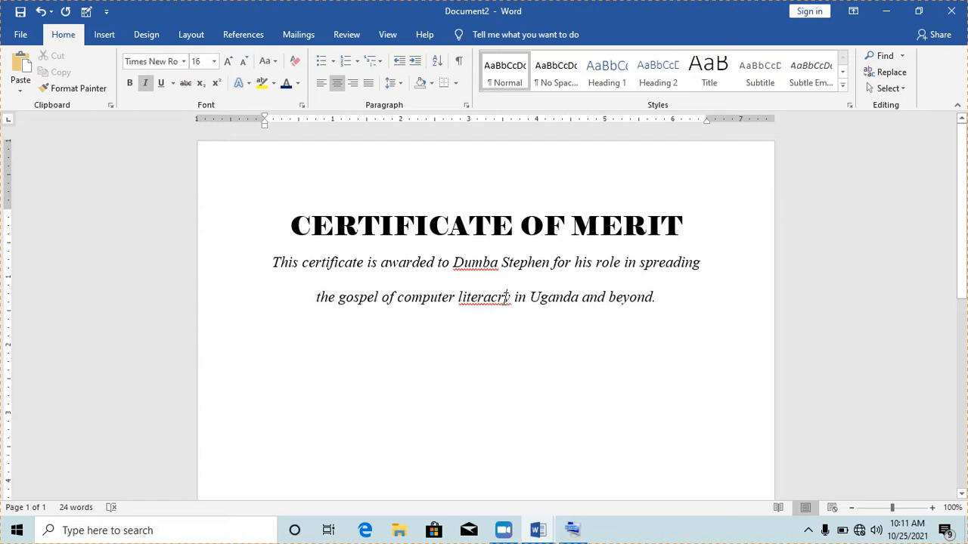
- Correct 'literacry' so the body text reads 'computer literacy'
{"action": "left_click", "coordinate": [505, 297]}
{"action": "key", "text": "BackSpace"}
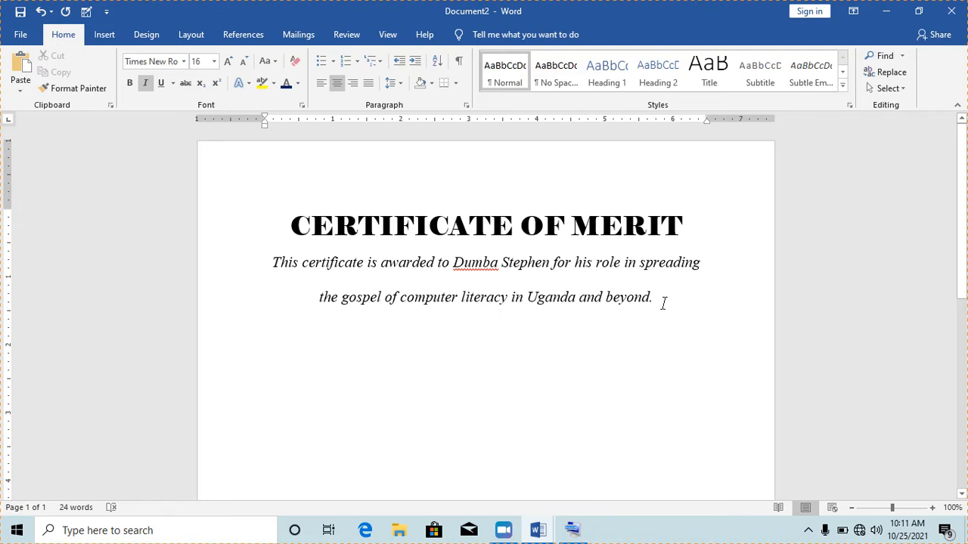
{"action": "left_click_drag", "start_coordinate": [652, 305], "coordinate": [302, 238]}
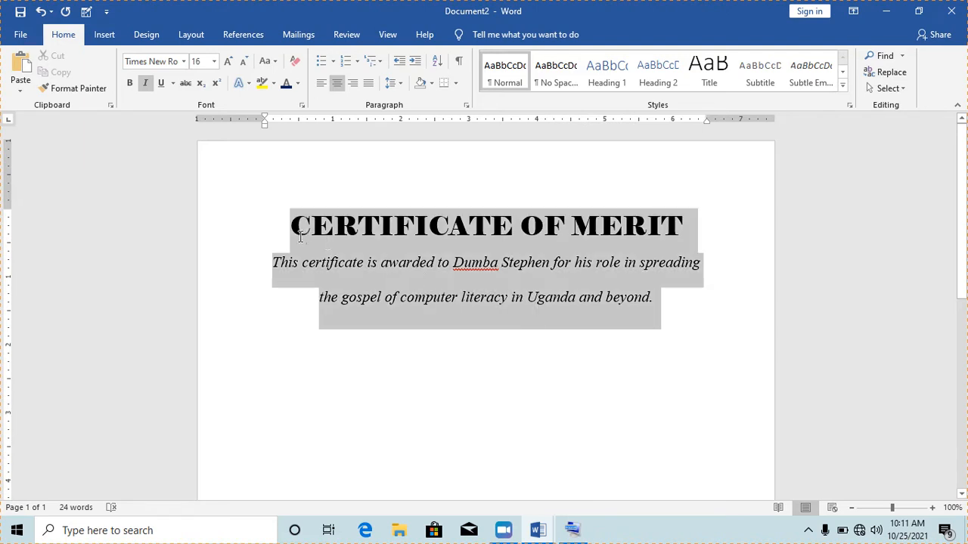
{"action": "left_click", "coordinate": [301, 226]}
- Check the finished title and paragraph, then start a new blank document with Ctrl+N
{"action": "left_click_drag", "start_coordinate": [301, 227], "coordinate": [635, 218]}
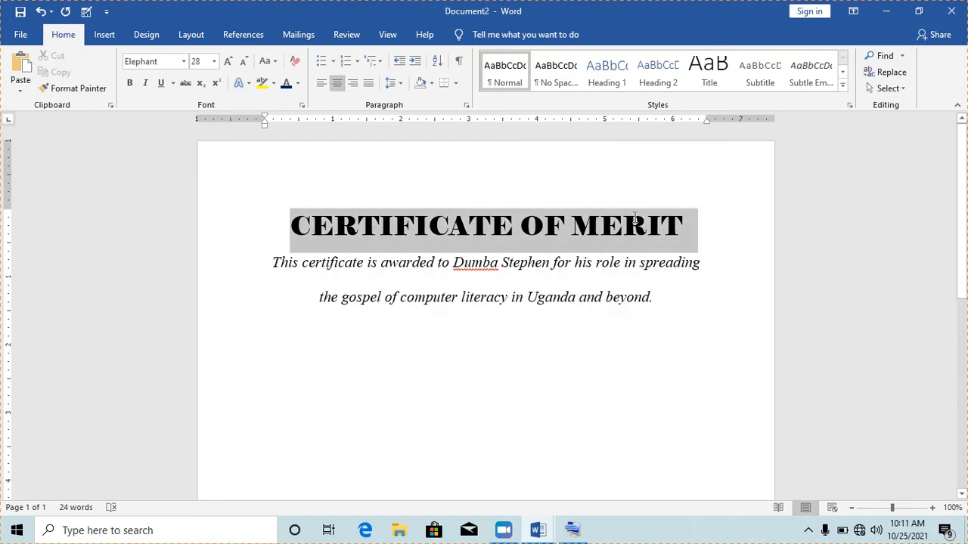
{"action": "left_click_drag", "start_coordinate": [655, 299], "coordinate": [278, 261]}
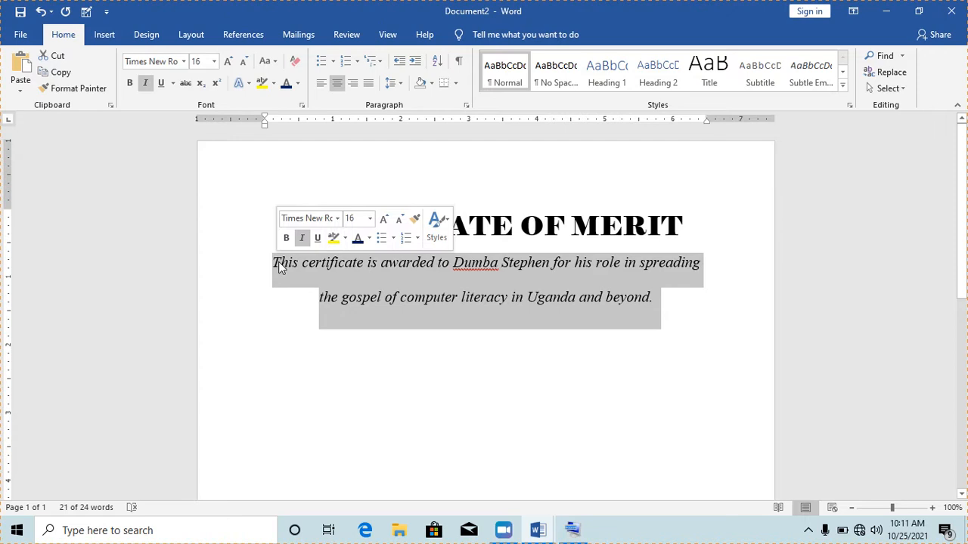
{"action": "left_click", "coordinate": [580, 334]}
{"action": "left_click", "coordinate": [516, 304]}
{"action": "key", "text": "ctrl+n"}
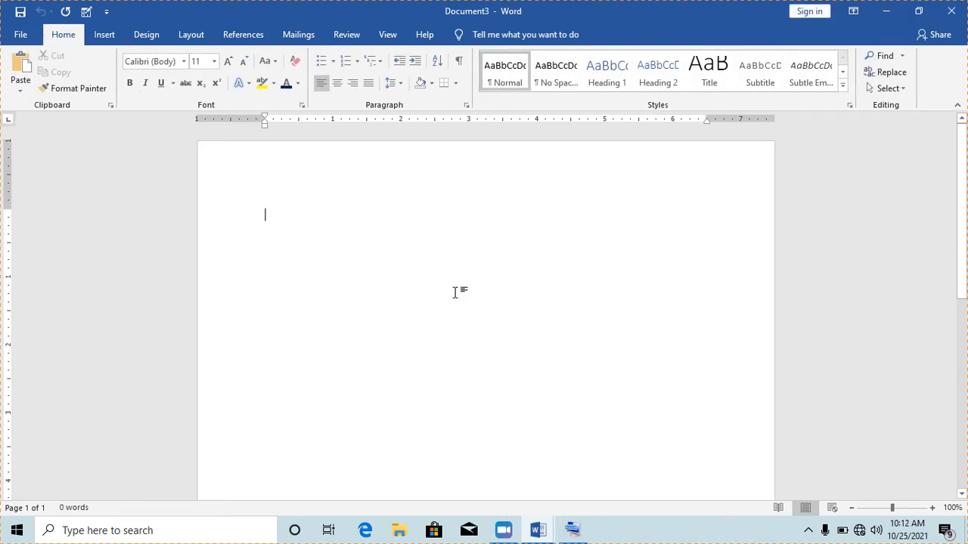
- Type the heading 'Common plants and their botanical names'
{"action": "type", "text": "Comm"}
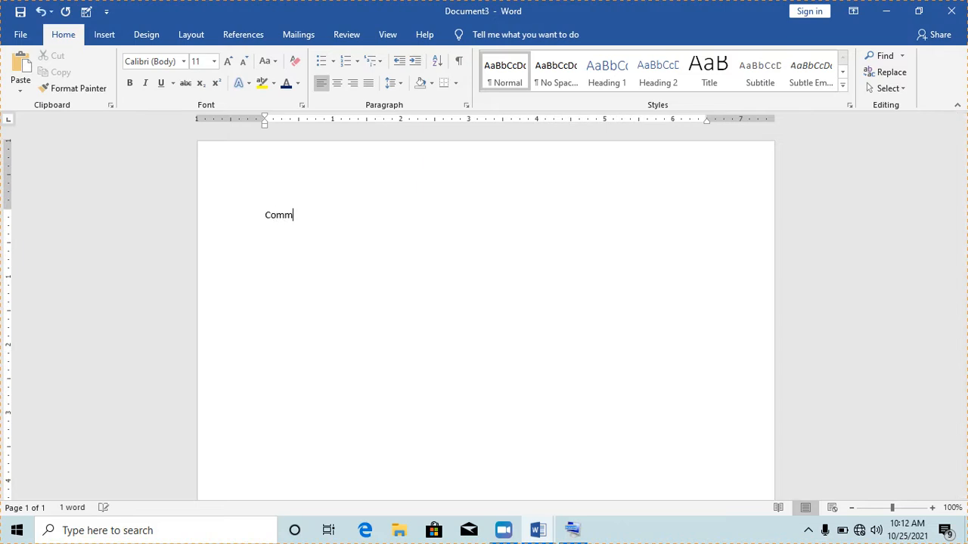
{"action": "type", "text": "on plants and their bo"}
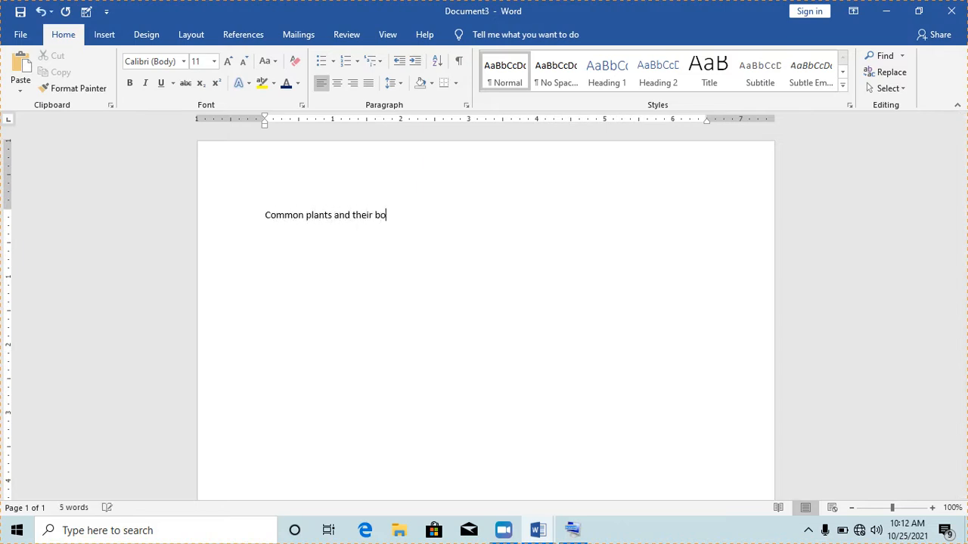
{"action": "type", "text": "tanical names"}
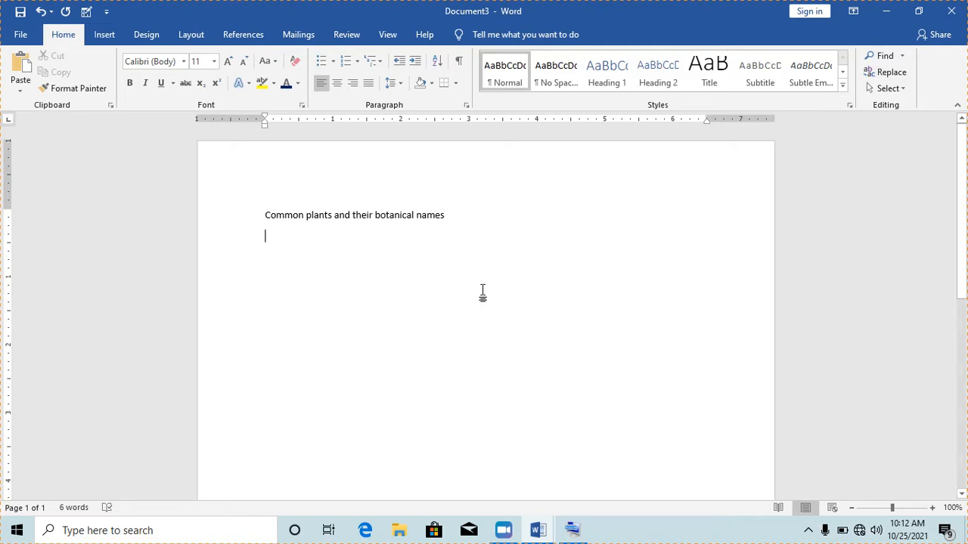
- Add Bananas with tab-aligned Musa spp, then begin a Pawpaw row
{"action": "type", "text": "Bananas"}
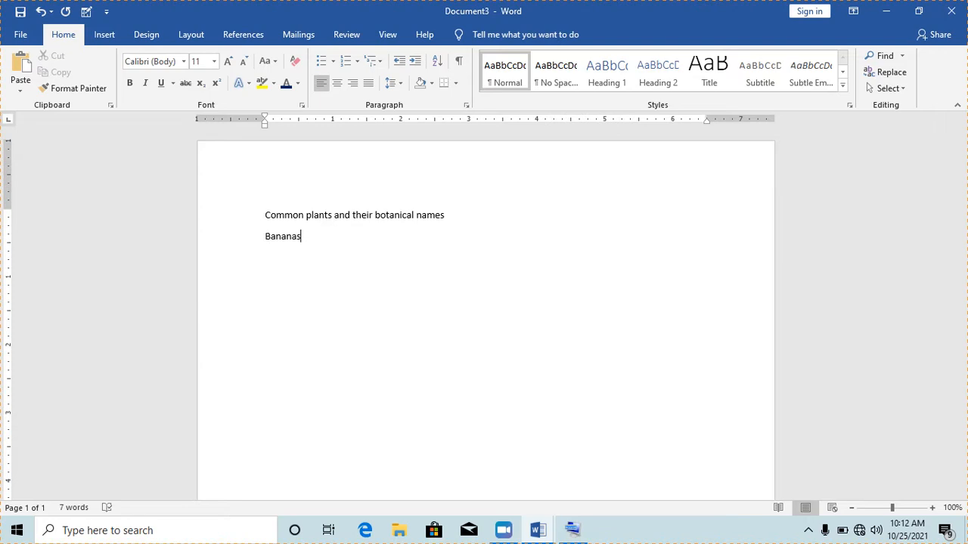
{"action": "key", "text": "Tab"}
{"action": "type", "text": "Musa spp"}
{"action": "key", "text": "Return"}
{"action": "type", "text": "P"}
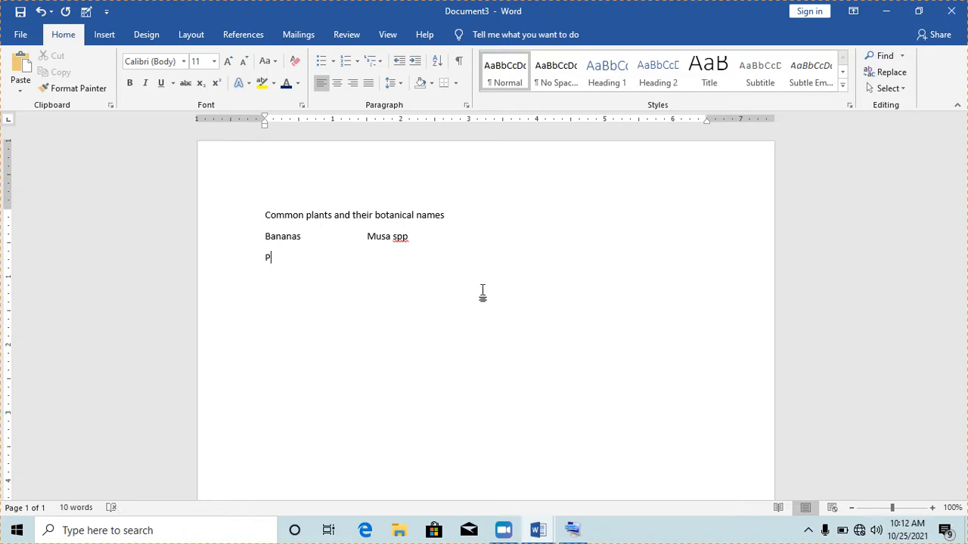
{"action": "type", "text": "awpaw\tCarica Papa"}
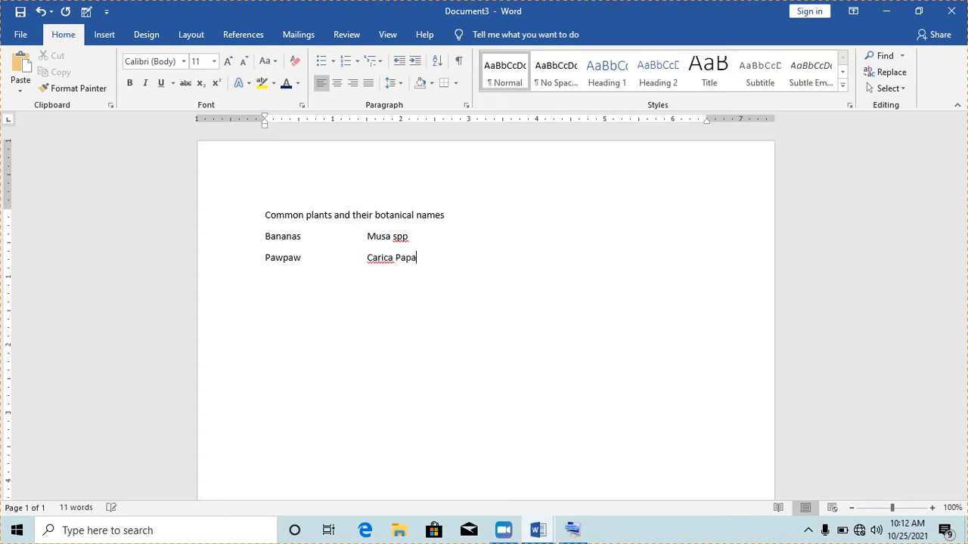
- Complete Pawpaw with Carica Papaya and add Cassava with Manihot spp
{"action": "type", "text": "ya"}
{"action": "key", "text": "Return"}
{"action": "type", "text": "Cassava"}
{"action": "key", "text": "Tab"}
{"action": "type", "text": "Manihot spp"}
{"action": "key", "text": "Return"}
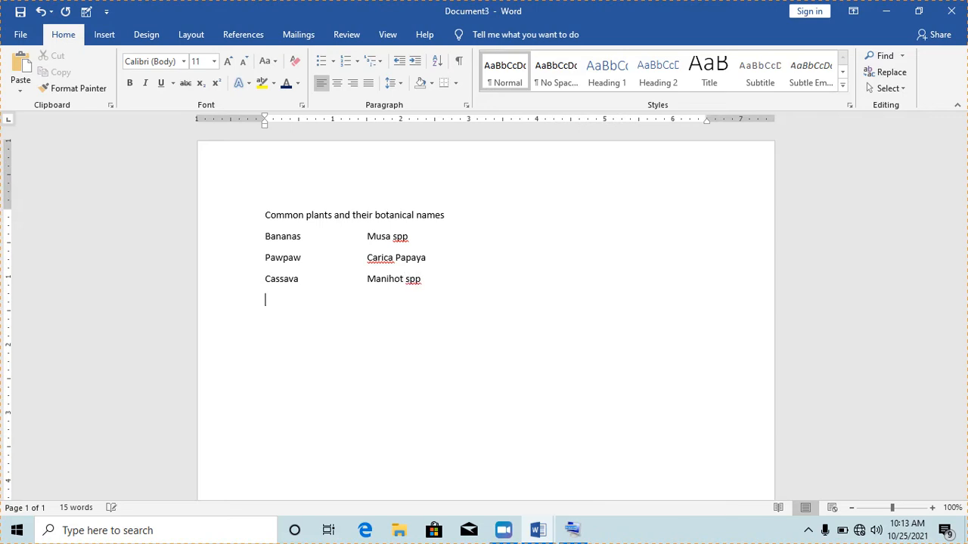
- Add Sweet potatoes with the botanical name Ipomea batatus
{"action": "type", "text": "Sweet potatoes"}
{"action": "key", "text": "Tab"}
{"action": "key", "text": "Tab"}
{"action": "type", "text": "Ipom"}
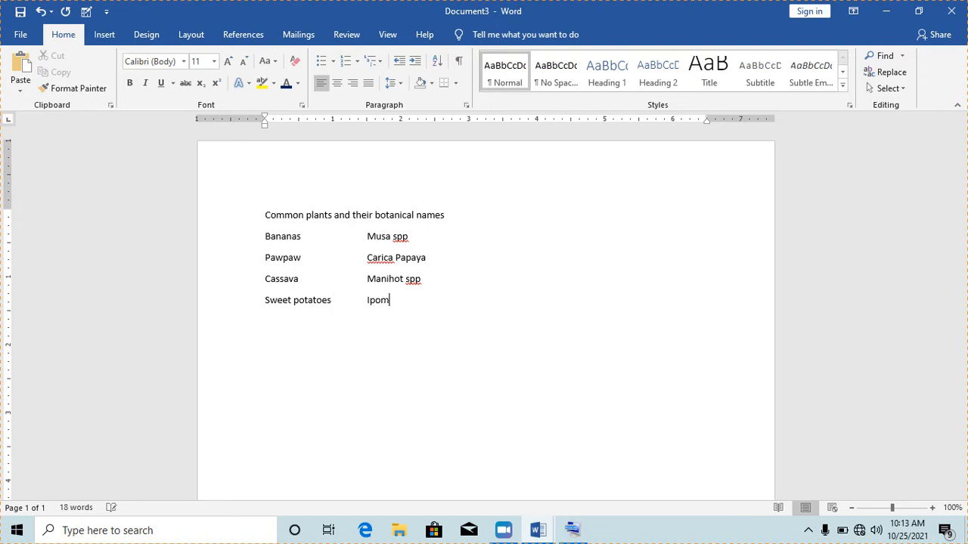
{"action": "type", "text": "ea batatus"}
{"action": "key", "text": "Return"}
- Add Pineapple with Ananas Comosus, fixing the Pinepapple and Vomosus typos
{"action": "type", "text": "Pinepap"}
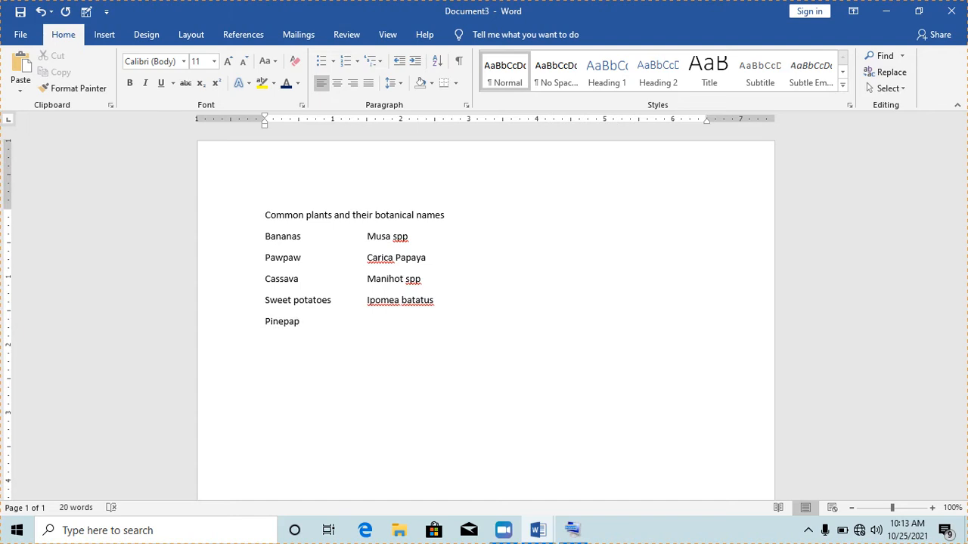
{"action": "type", "text": "ple"}
{"action": "key", "text": "Tab"}
{"action": "key", "text": "Tab"}
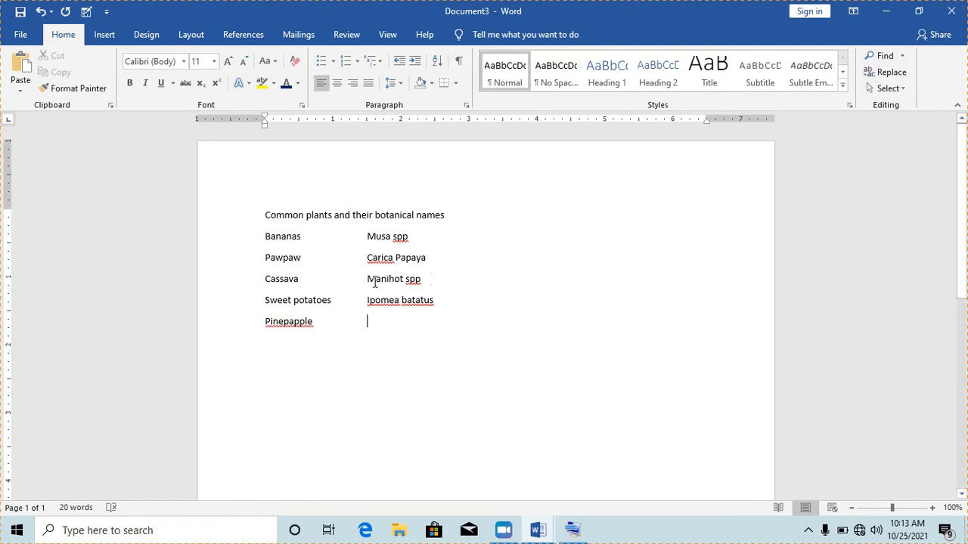
{"action": "left_click", "coordinate": [288, 321]}
{"action": "key", "text": "BackSpace"}
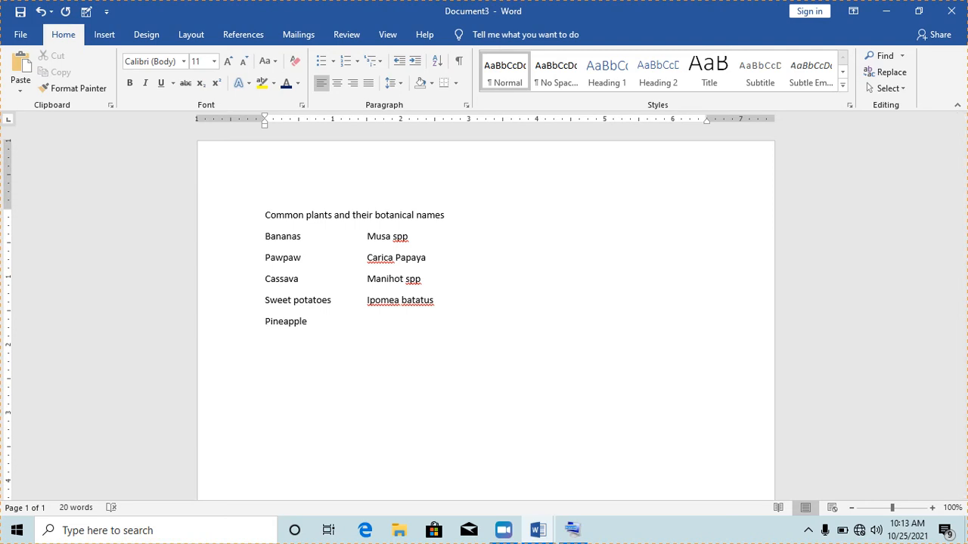
{"action": "type", "text": "Ananas"}
{"action": "type", "text": " Vomo"}
{"action": "type", "text": "sus"}
{"action": "key", "text": "Left"}
{"action": "key", "text": "Left"}
{"action": "key", "text": "Left"}
{"action": "key", "text": "Left"}
{"action": "key", "text": "Left"}
{"action": "key", "text": "Left"}
{"action": "key", "text": "BackSpace"}
- Finish 'Comosus' and enlarge the whole plant list to 14 pt
{"action": "type", "text": "C"}
{"action": "left_click_drag", "start_coordinate": [442, 325], "coordinate": [263, 220]}
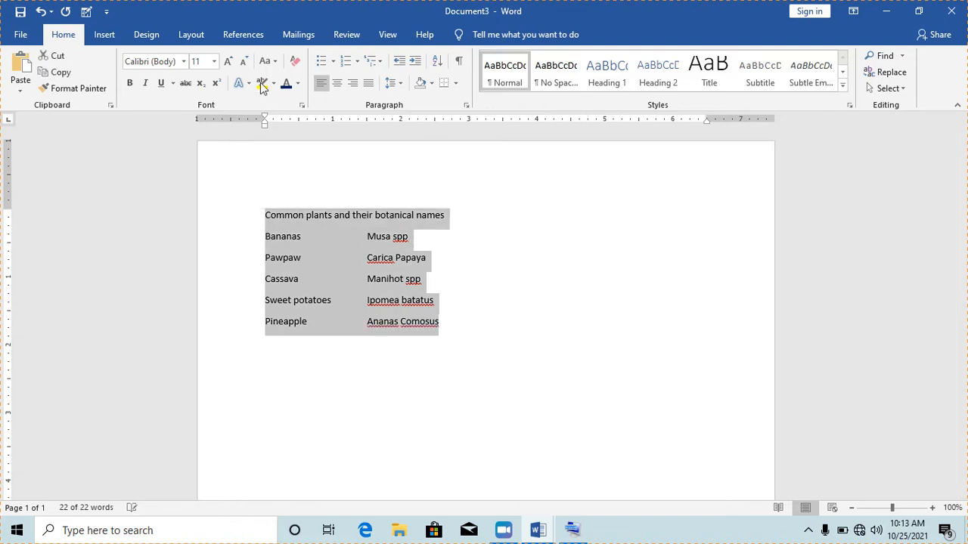
{"action": "left_click", "coordinate": [229, 61]}
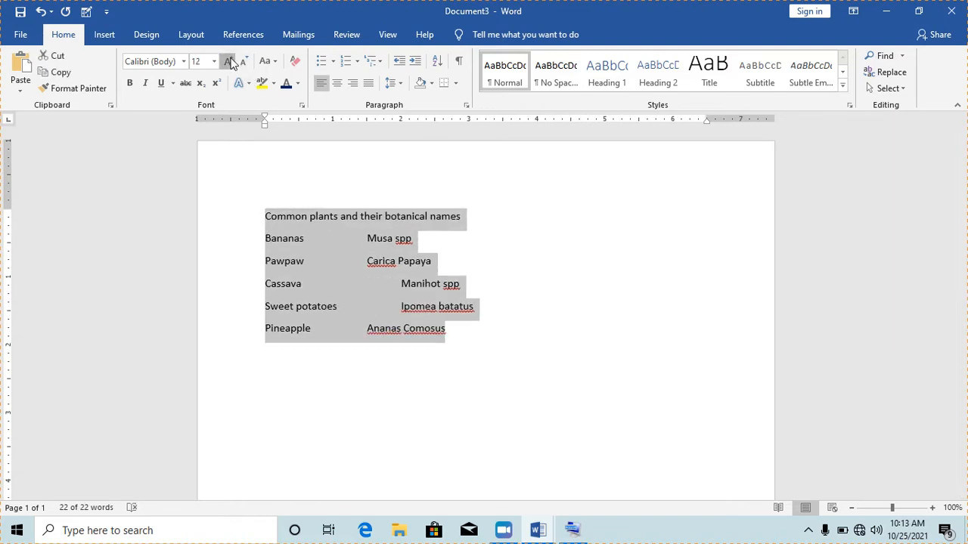
{"action": "left_click", "coordinate": [230, 61]}
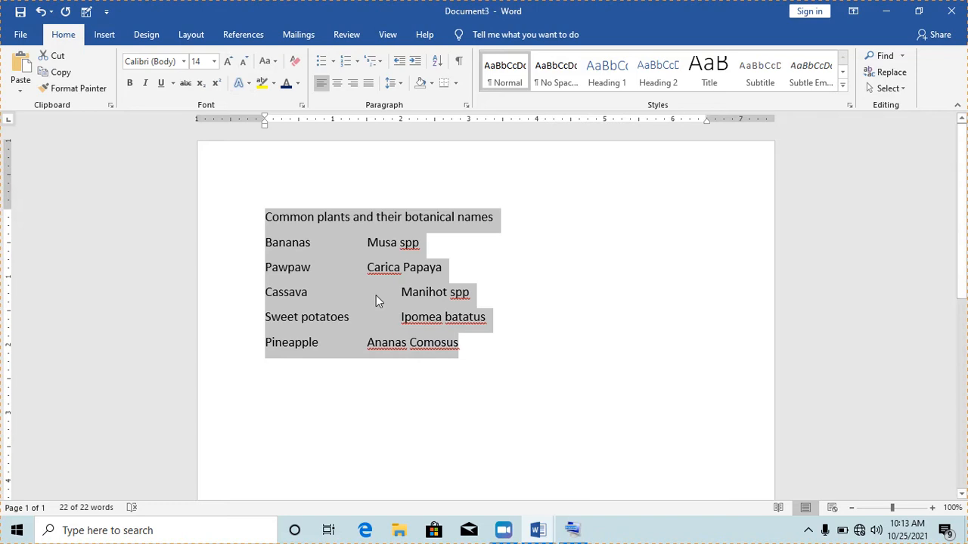
- Remove extra tabs so Manihot spp and Ipomea batatus align with the column
{"action": "left_click", "coordinate": [401, 295]}
{"action": "key", "text": "BackSpace"}
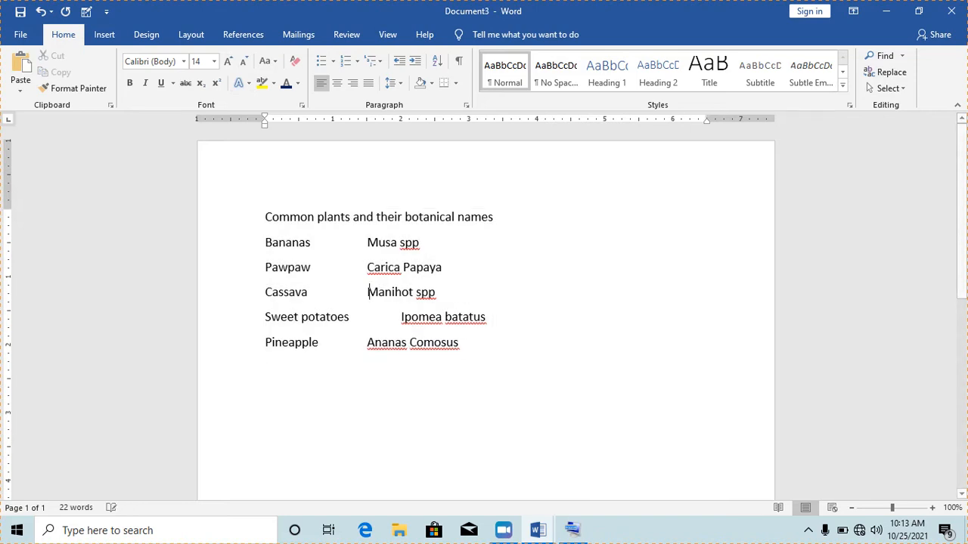
{"action": "left_click", "coordinate": [401, 317]}
{"action": "key", "text": "BackSpace"}
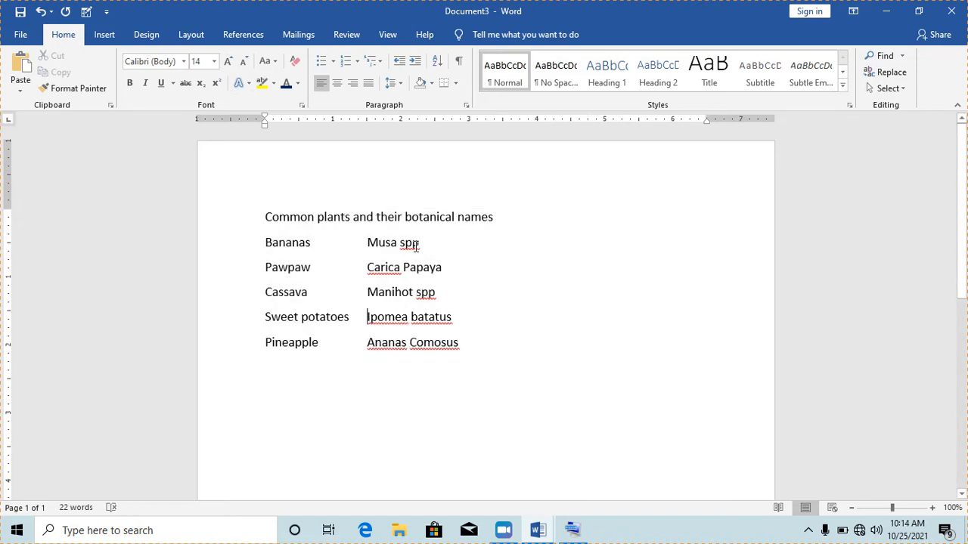
- Italicize all five botanical names, from Musa spp to Ananas Comosus
{"action": "left_click_drag", "start_coordinate": [421, 244], "coordinate": [369, 242]}
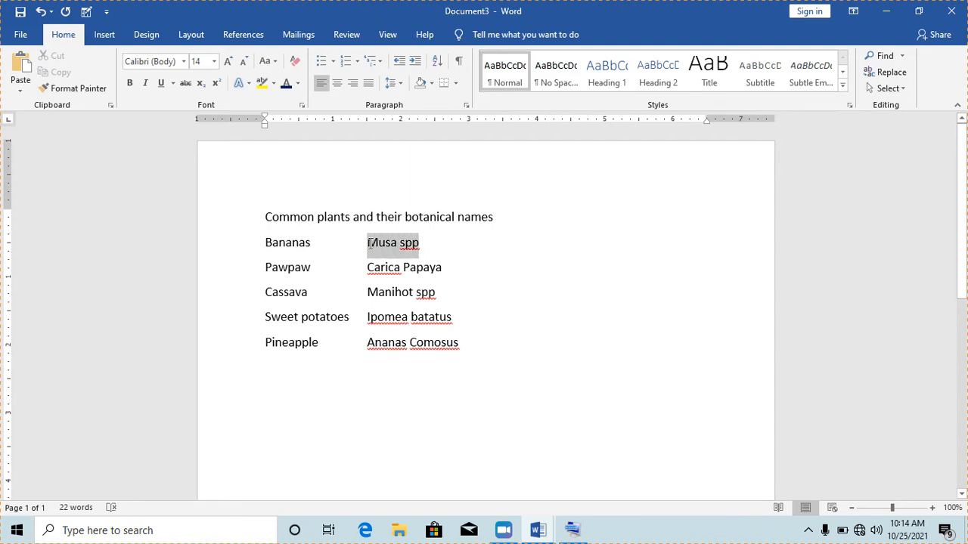
{"action": "left_click", "coordinate": [145, 85]}
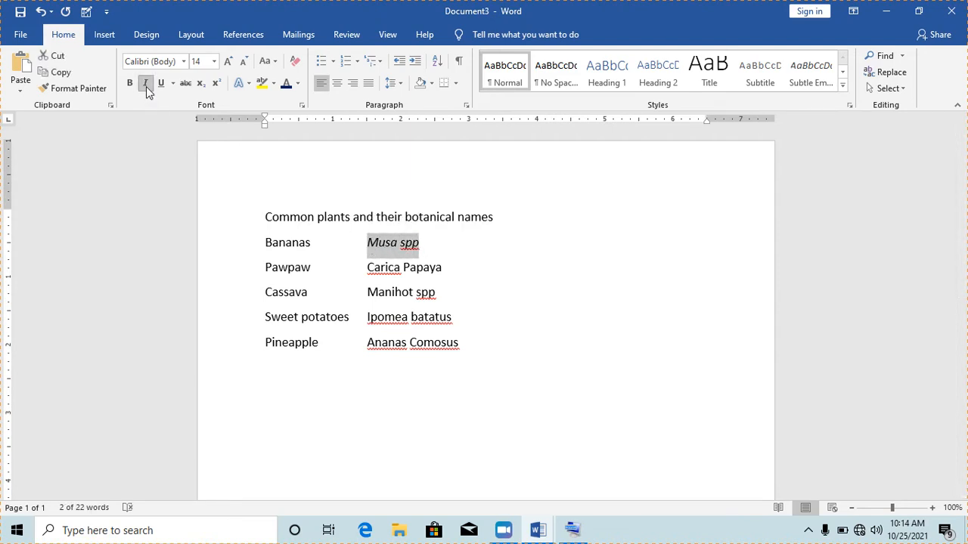
{"action": "left_click_drag", "start_coordinate": [442, 268], "coordinate": [372, 268]}
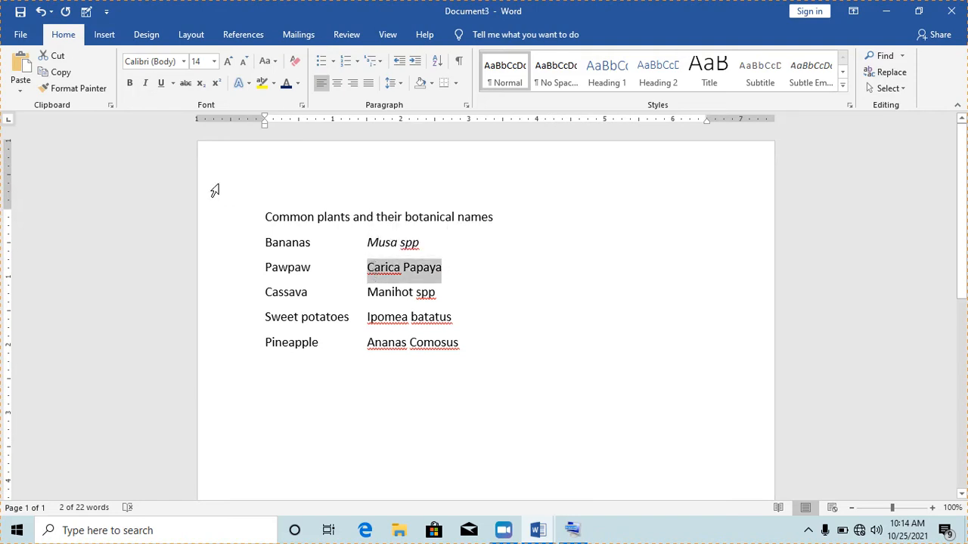
{"action": "left_click", "coordinate": [147, 84]}
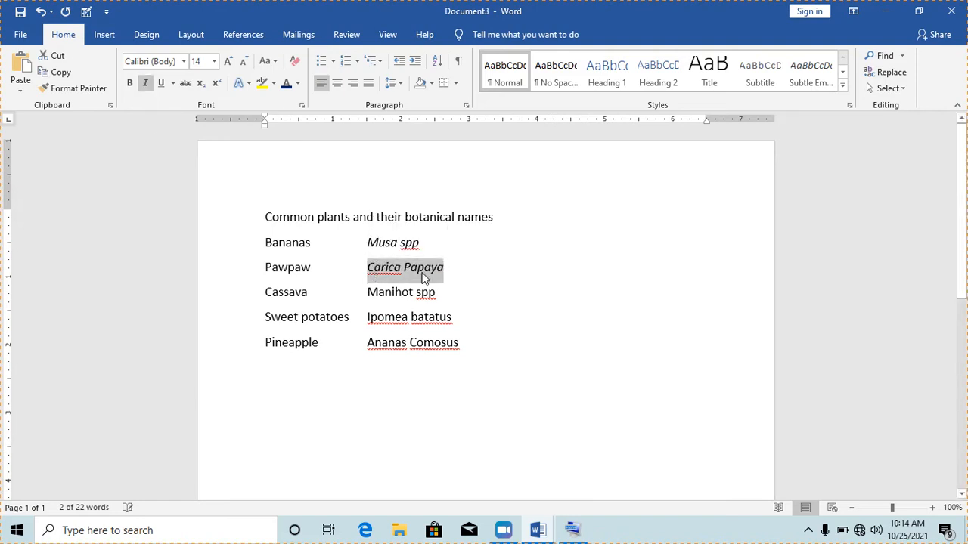
{"action": "left_click_drag", "start_coordinate": [439, 292], "coordinate": [364, 292]}
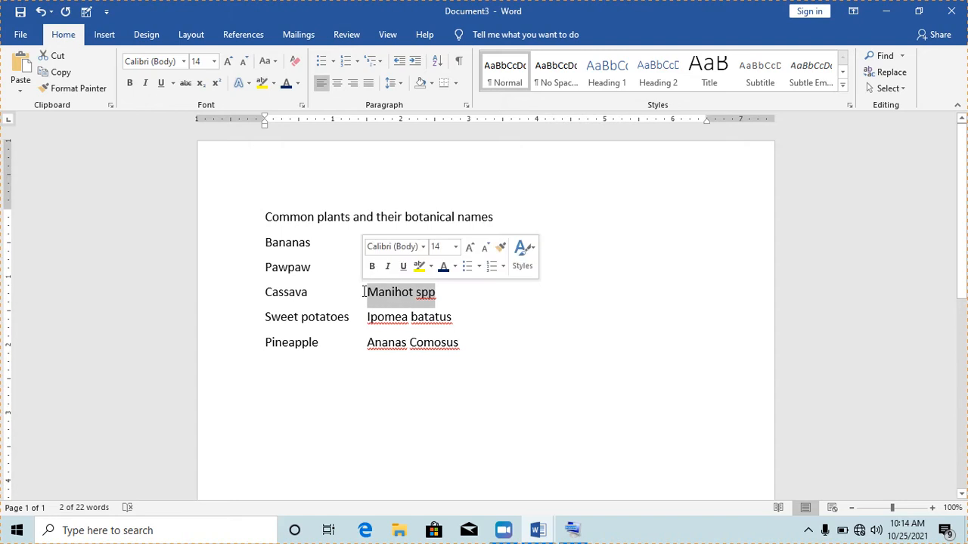
{"action": "left_click", "coordinate": [147, 85]}
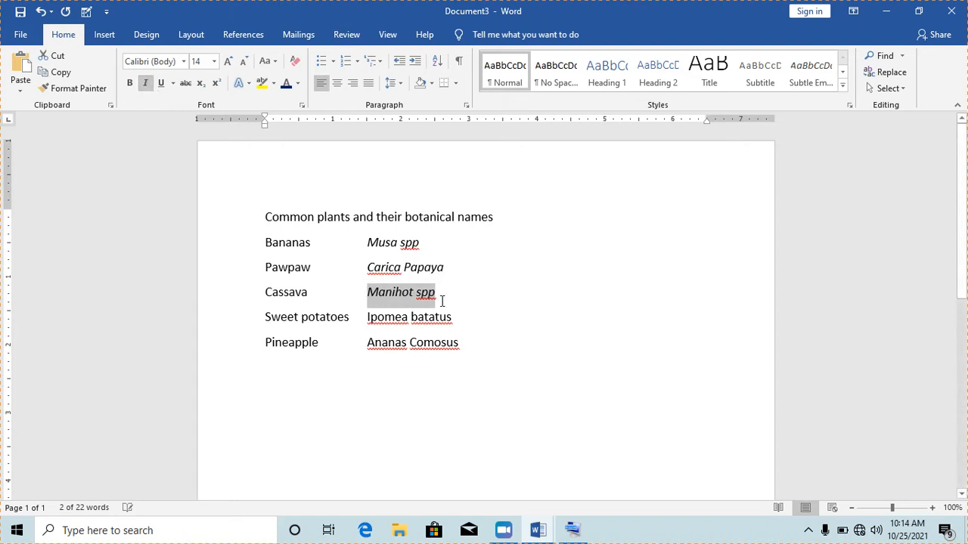
{"action": "left_click_drag", "start_coordinate": [456, 318], "coordinate": [371, 319]}
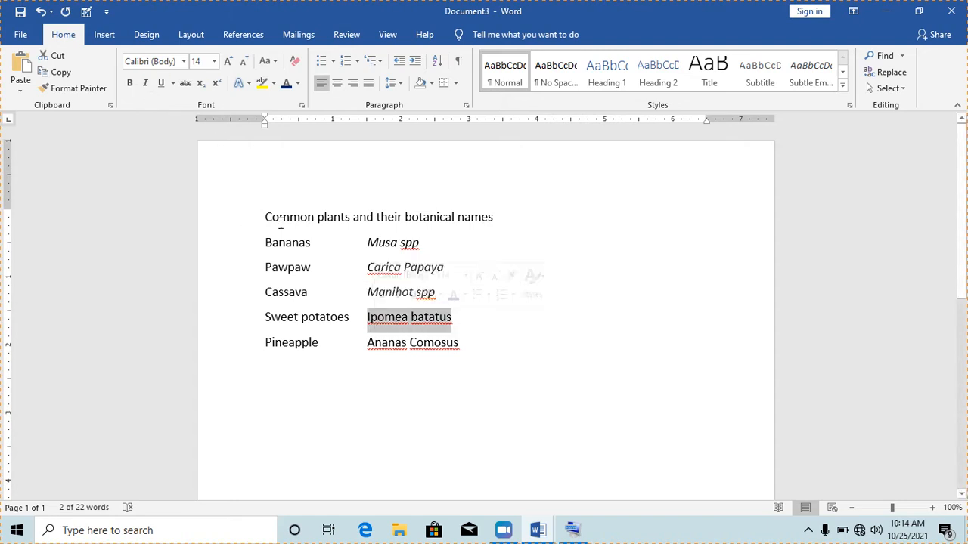
{"action": "left_click", "coordinate": [145, 83]}
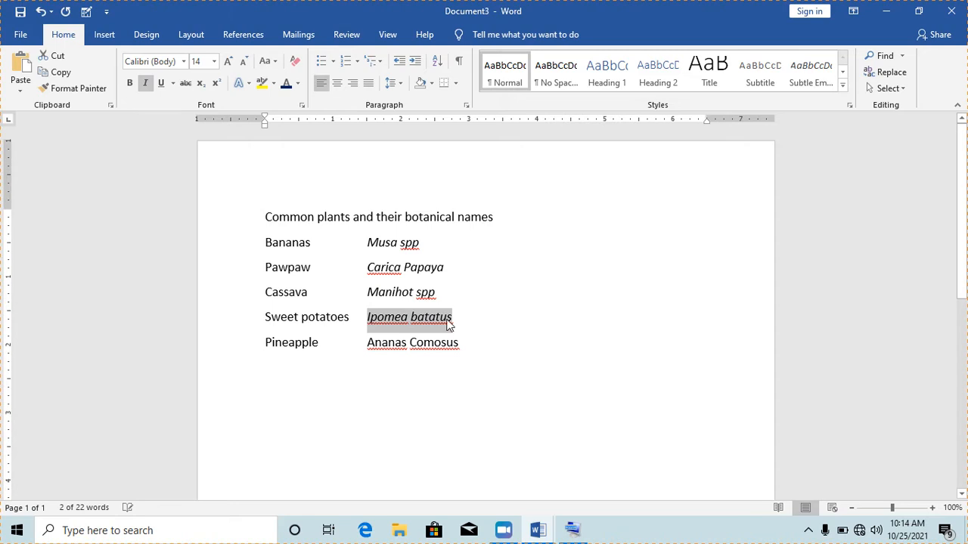
{"action": "left_click_drag", "start_coordinate": [467, 342], "coordinate": [372, 349]}
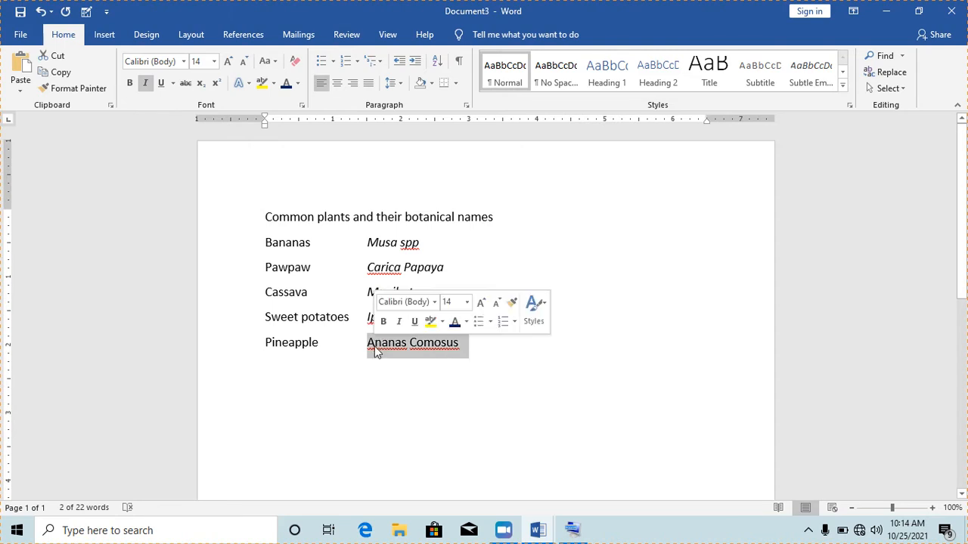
{"action": "left_click", "coordinate": [145, 82]}
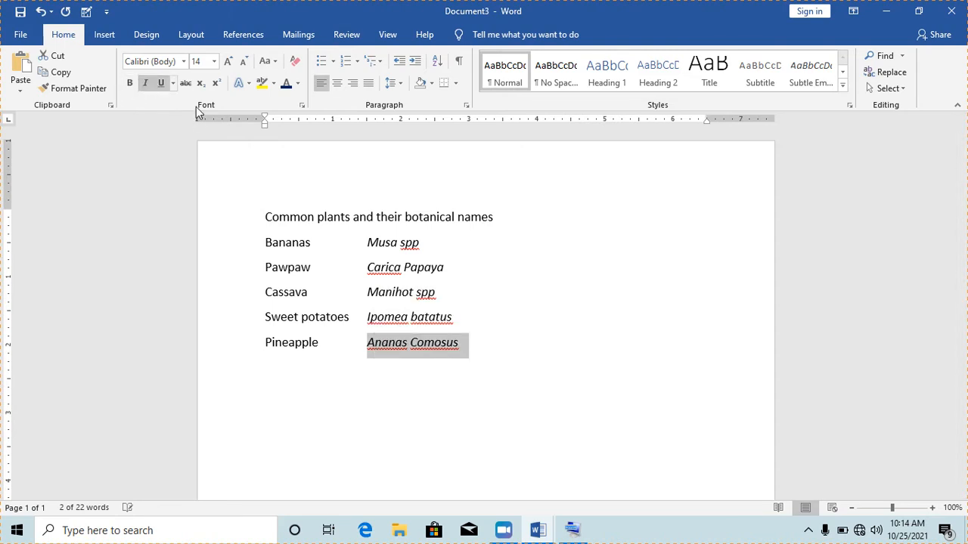
{"action": "left_click", "coordinate": [475, 277]}
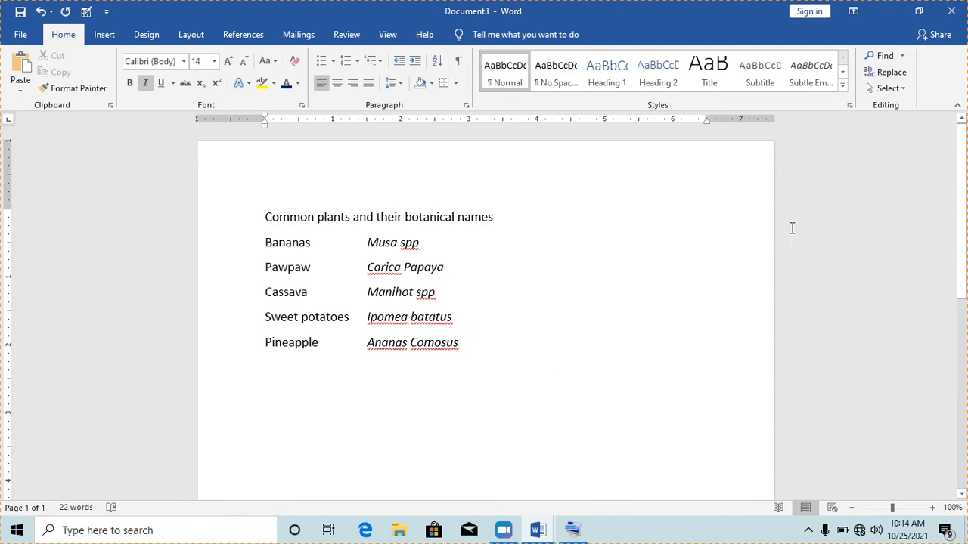
- Minimize Document3, Document2 and Document1 to reveal the desktop
{"action": "left_click", "coordinate": [888, 13]}
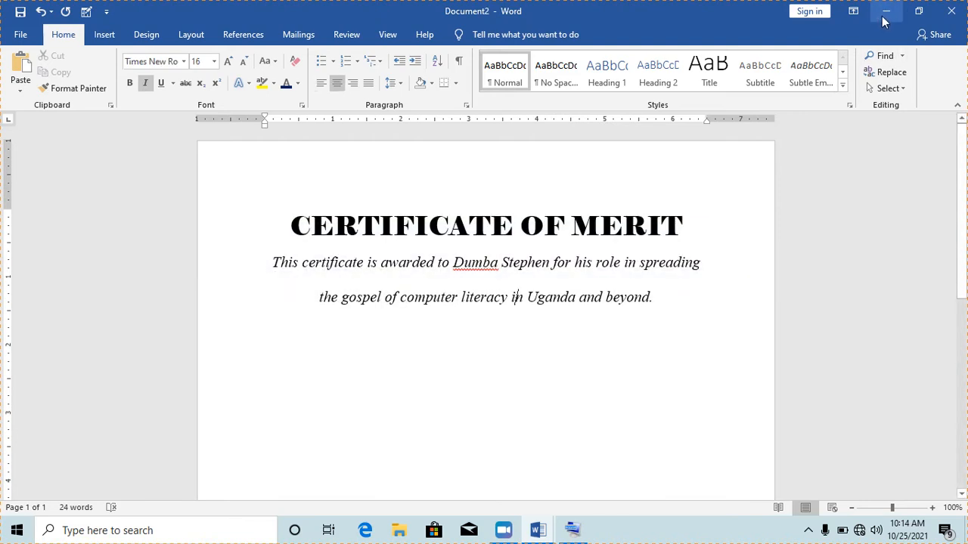
{"action": "left_click", "coordinate": [886, 15]}
{"action": "left_click", "coordinate": [886, 16]}
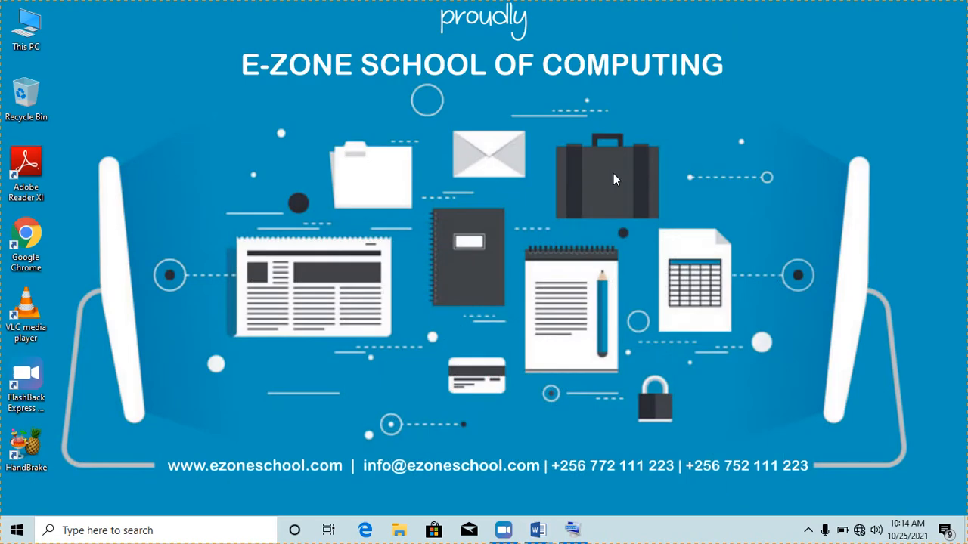